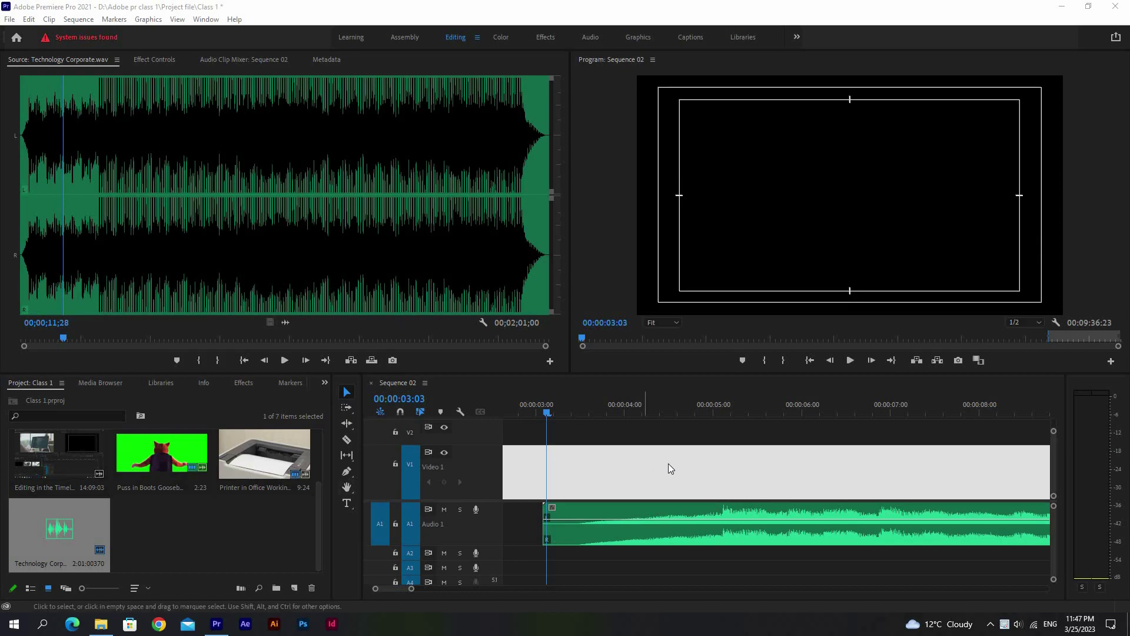
Step: Slide all Video 1 clips left together so they begin at the playhead with no gap
key("minus")
key("minus")
key("minus")
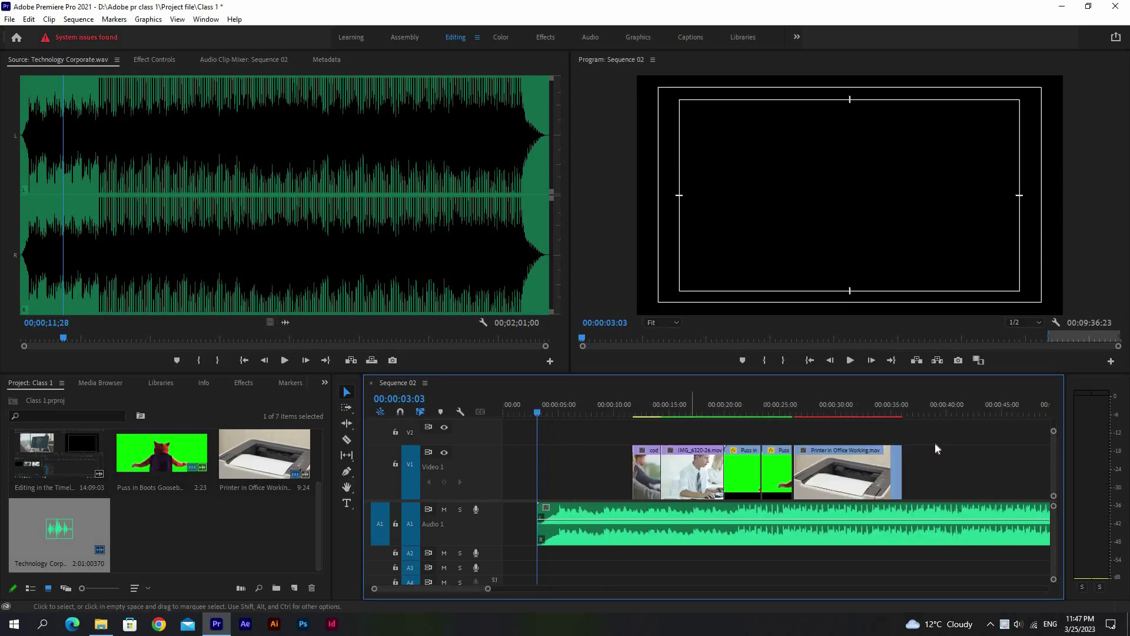
left_click_drag(956, 444, 615, 488)
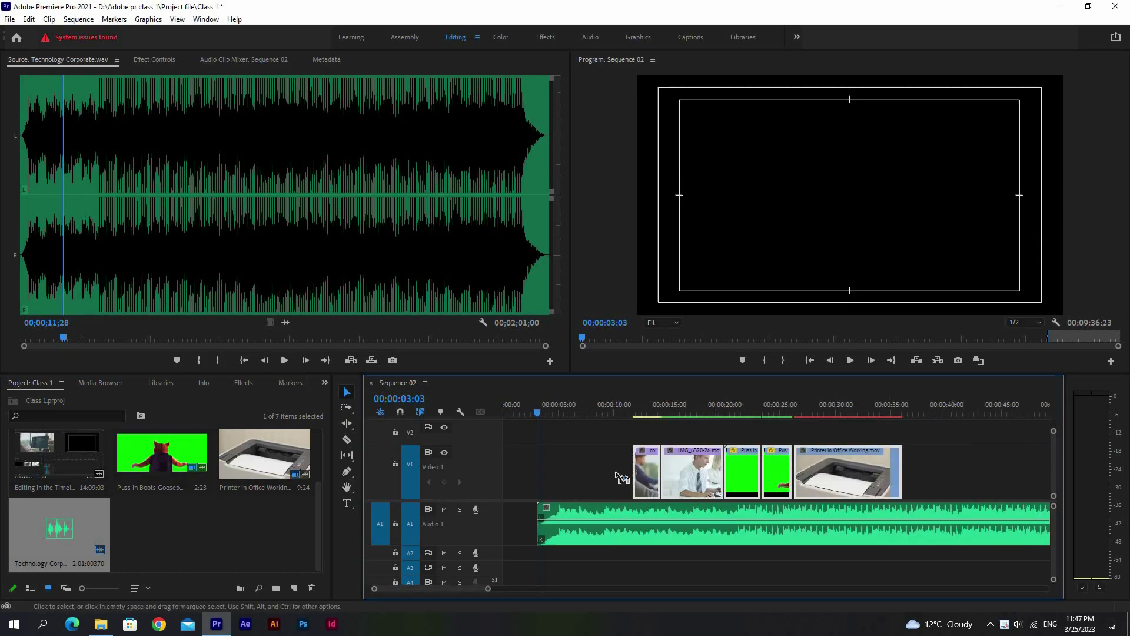
left_click_drag(621, 477, 525, 477)
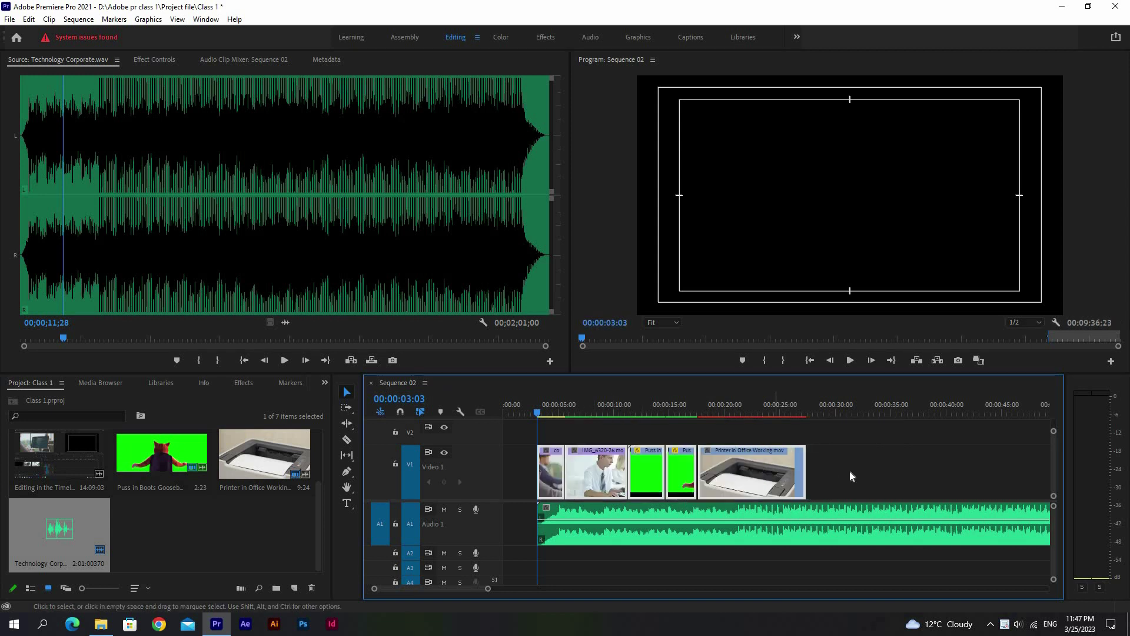
left_click(849, 475)
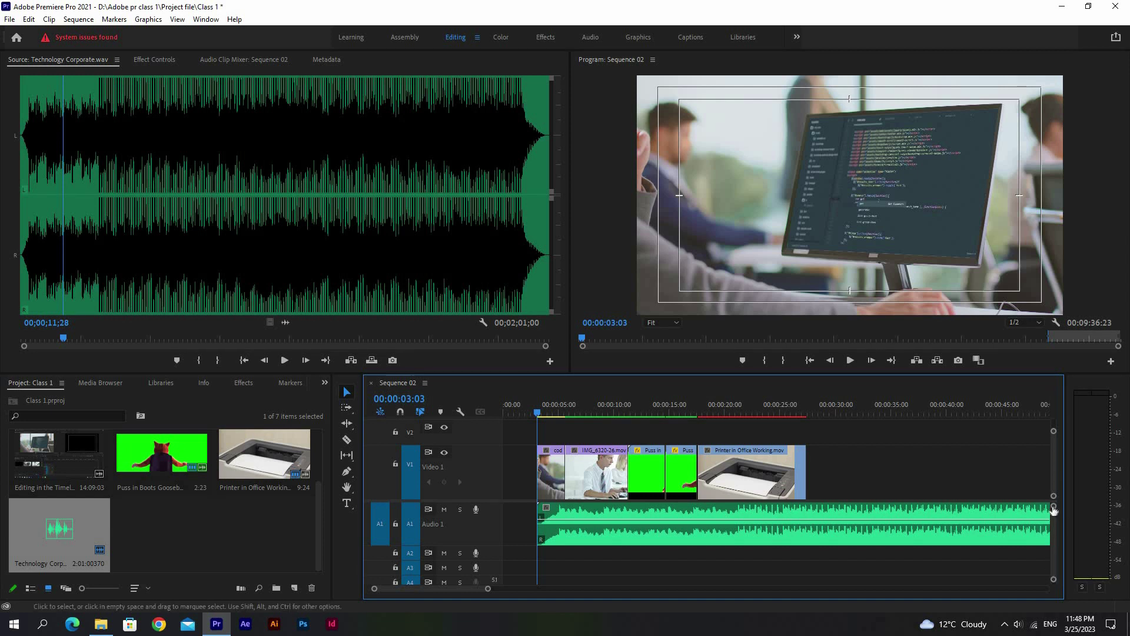
Step: Enlarge the audio tracks so Audio 1 and Audio 2 show, then select the Audio 1 music clip
left_click_drag(1053, 506, 1047, 492)
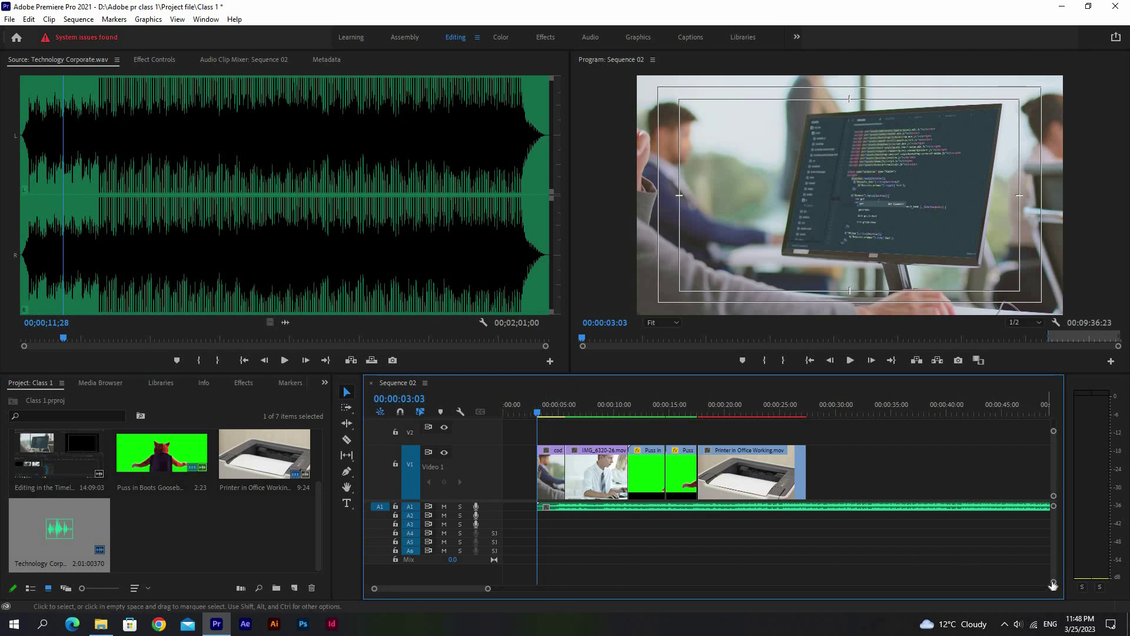
left_click_drag(1052, 583, 1054, 584)
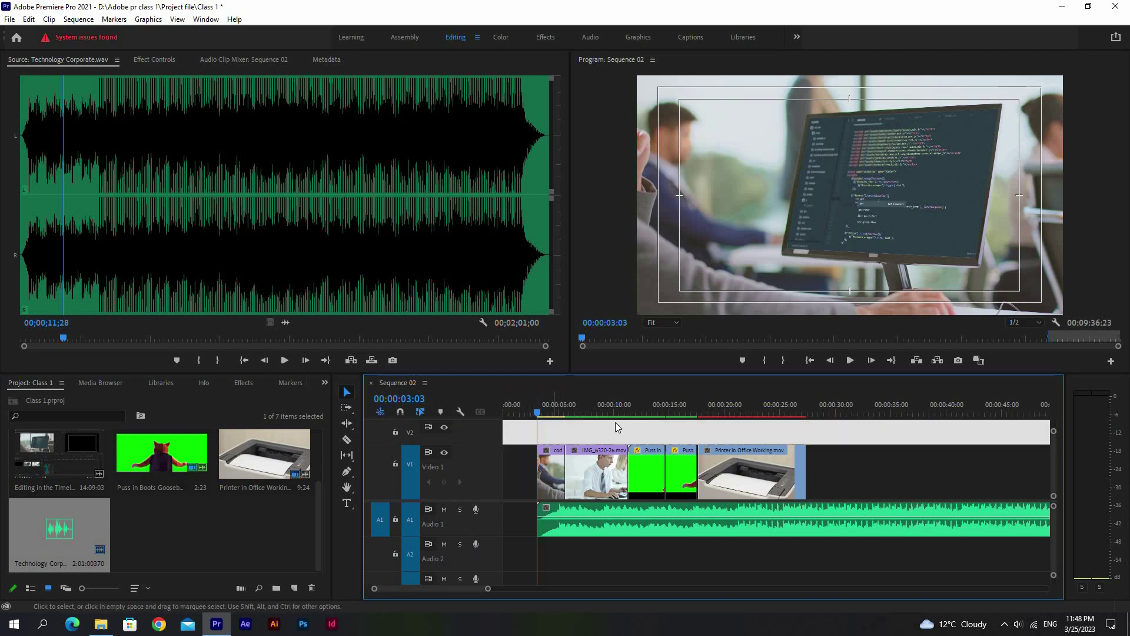
left_click(602, 555)
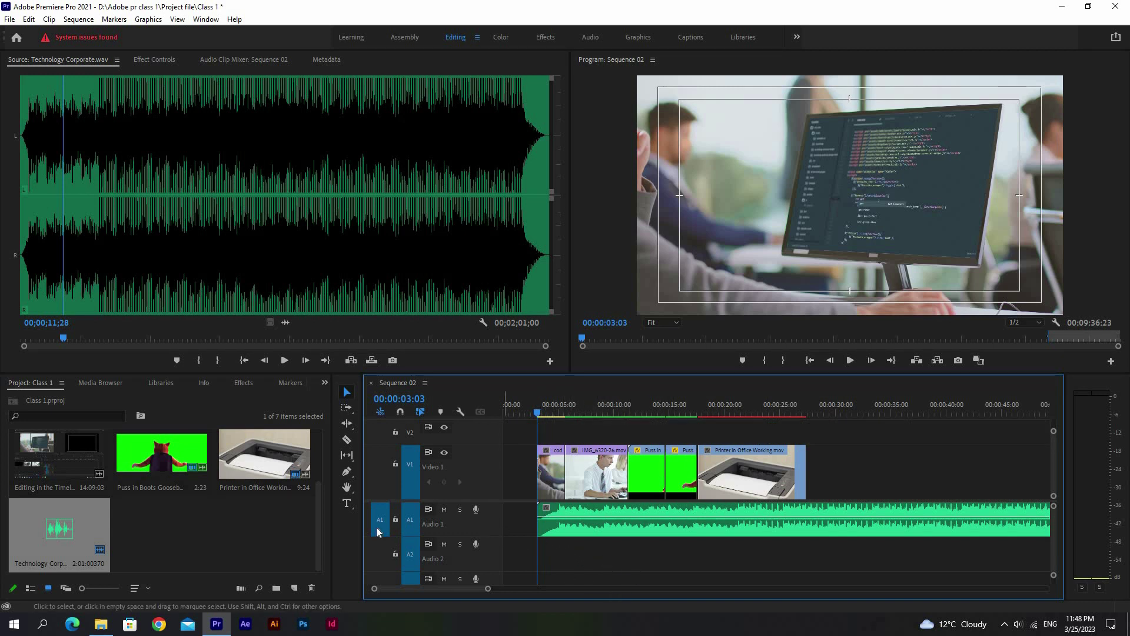
left_click(173, 547)
left_click(612, 521)
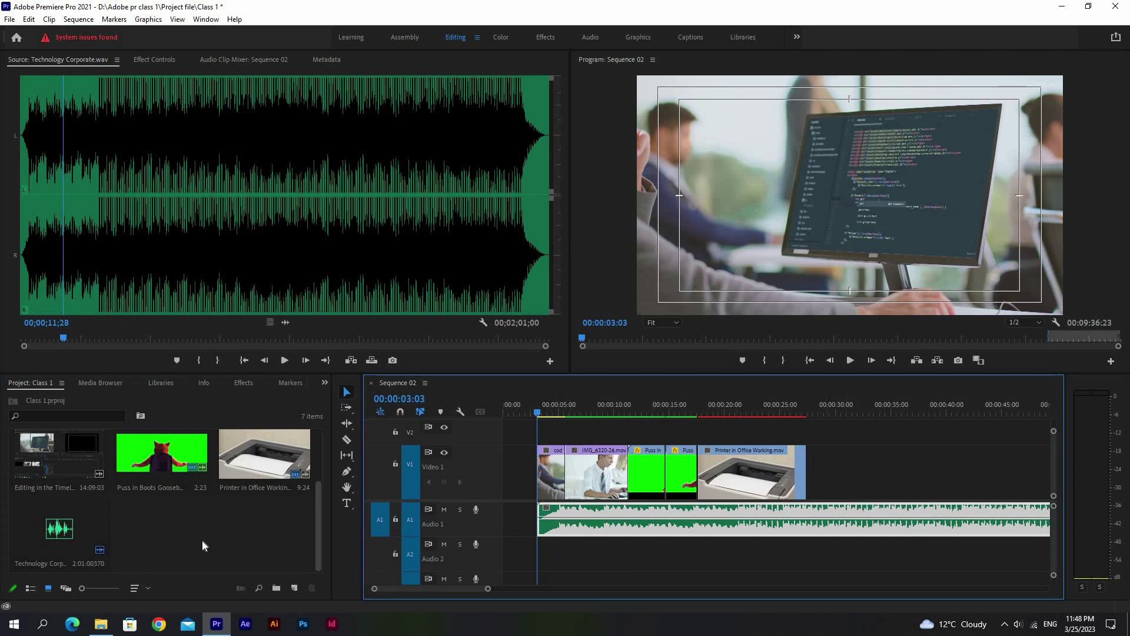
Step: Place copies of the Technology Corporate music onto Audio 2 and Audio 3
left_click(60, 536)
left_click_drag(61, 537, 545, 554)
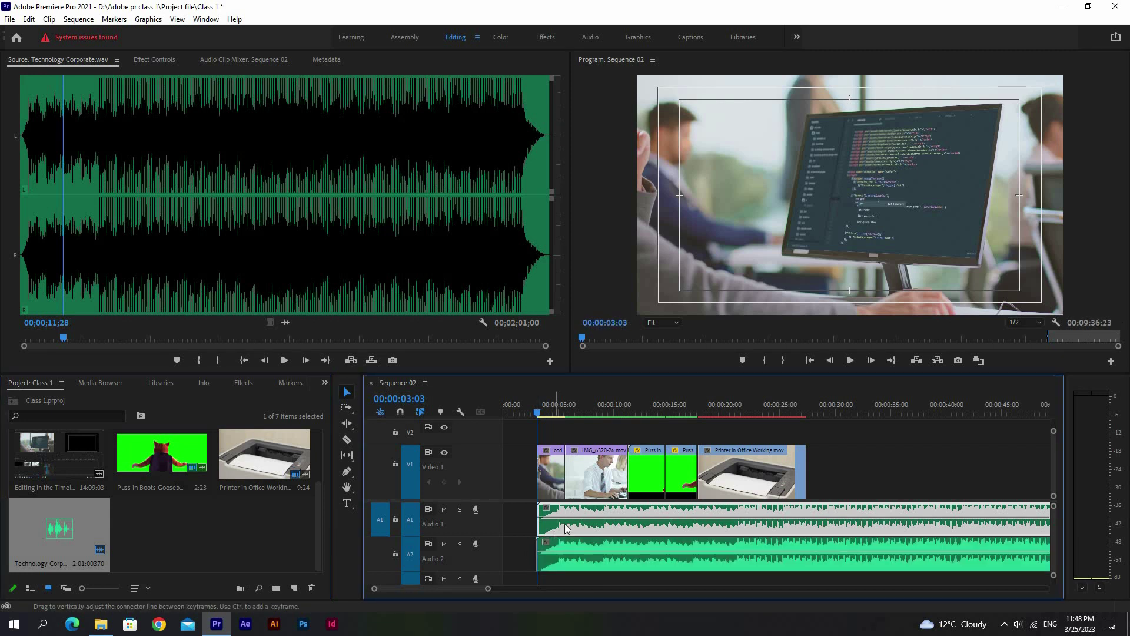
left_click(602, 552)
left_click_drag(65, 542, 537, 582)
left_click(597, 588)
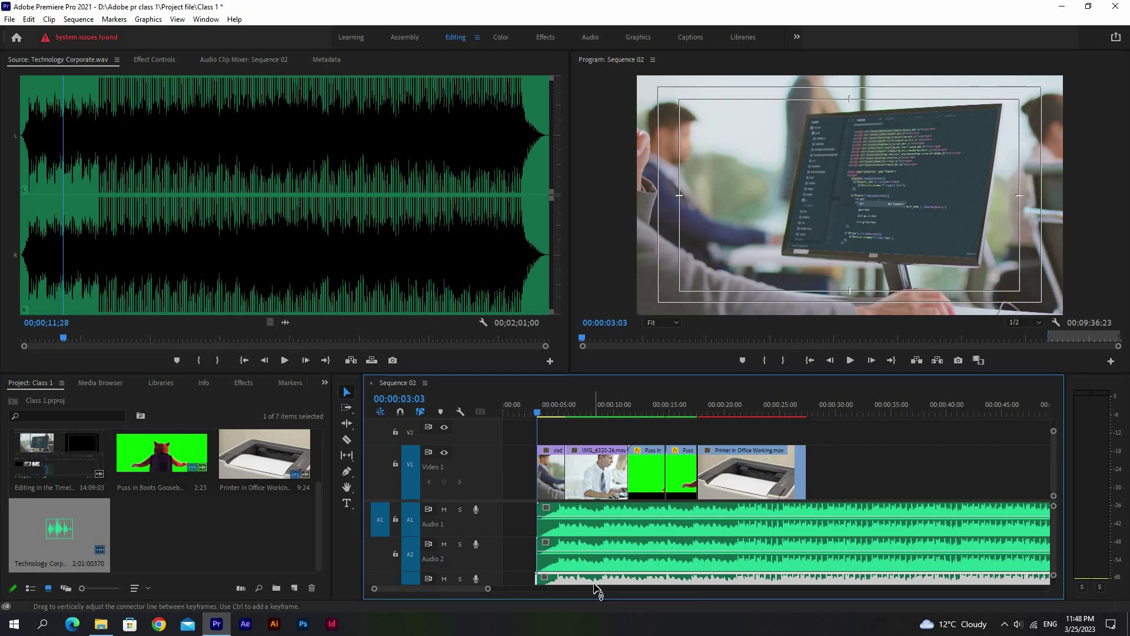
Step: Delete the extra music copies and shift the Video 1 clips later, leaving a leading gap
key("Delete")
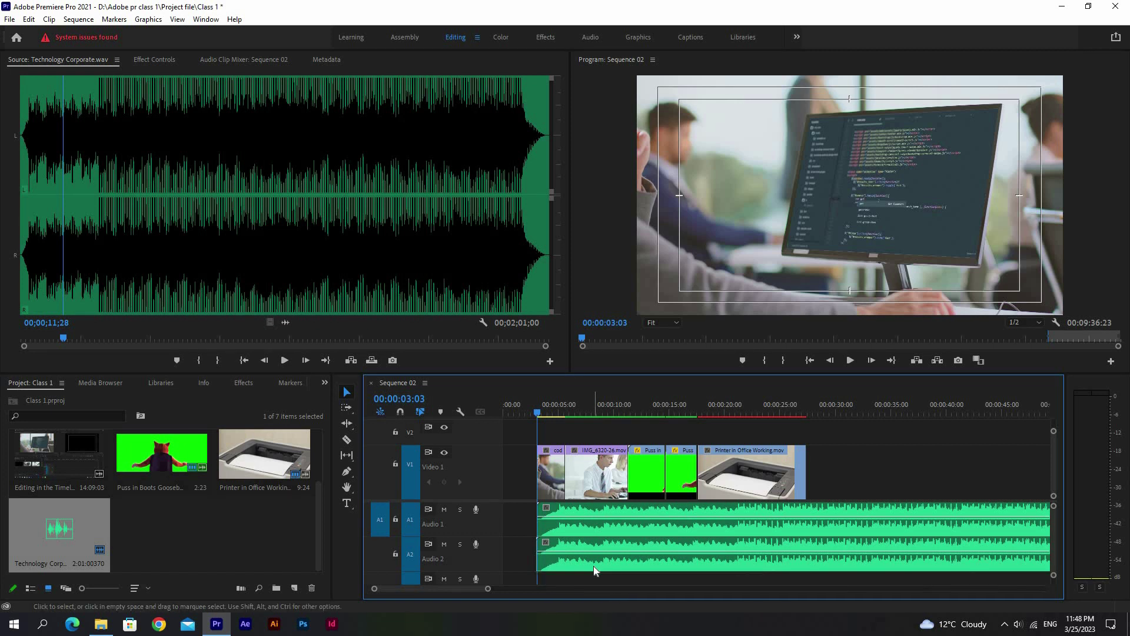
left_click(591, 559)
key("Delete")
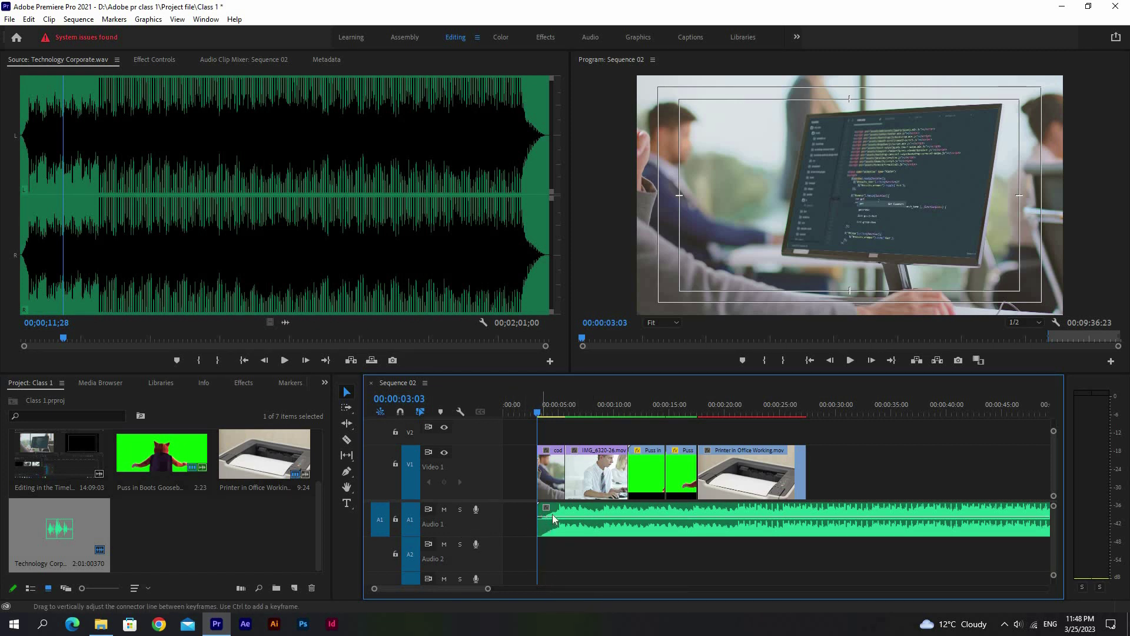
left_click_drag(890, 442, 520, 480)
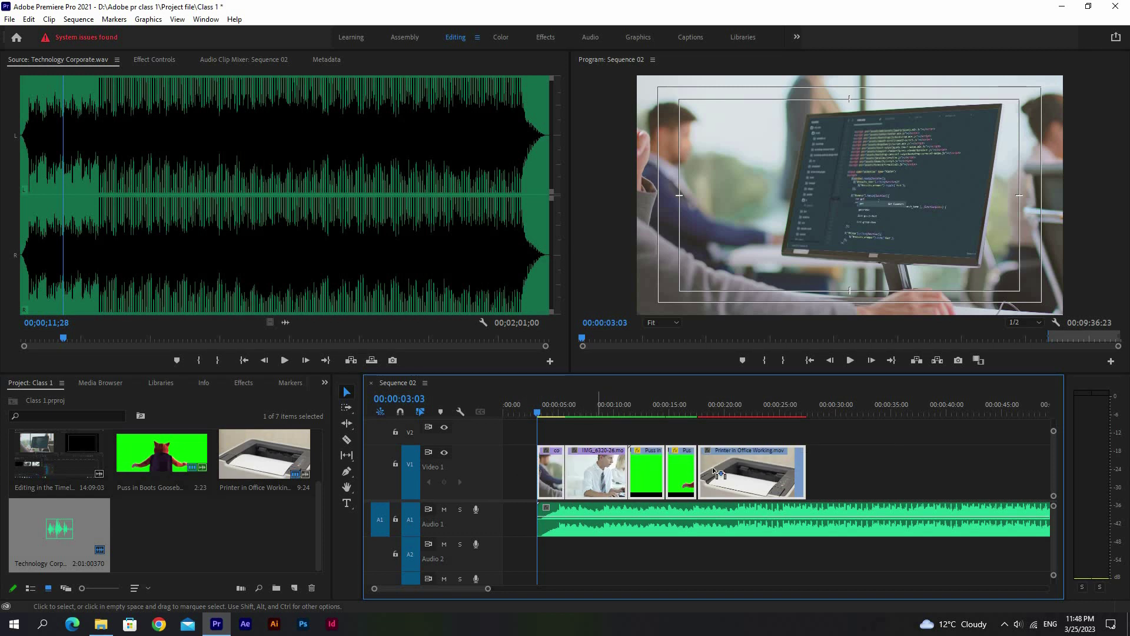
left_click_drag(602, 474, 745, 473)
left_click(551, 412)
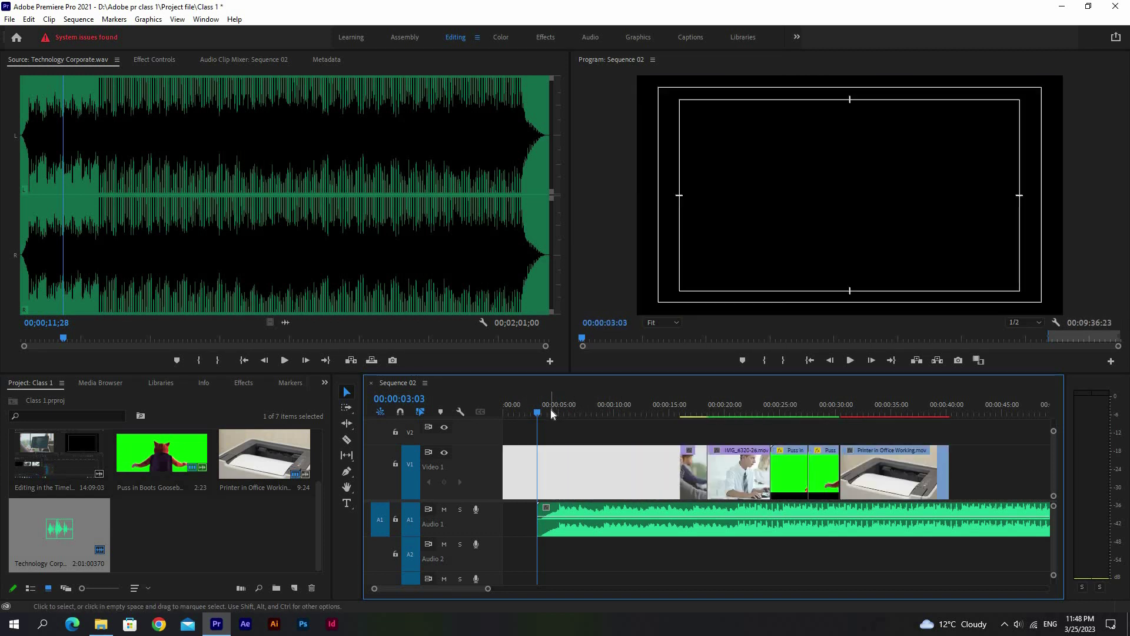
key("=")
key("=")
key("=")
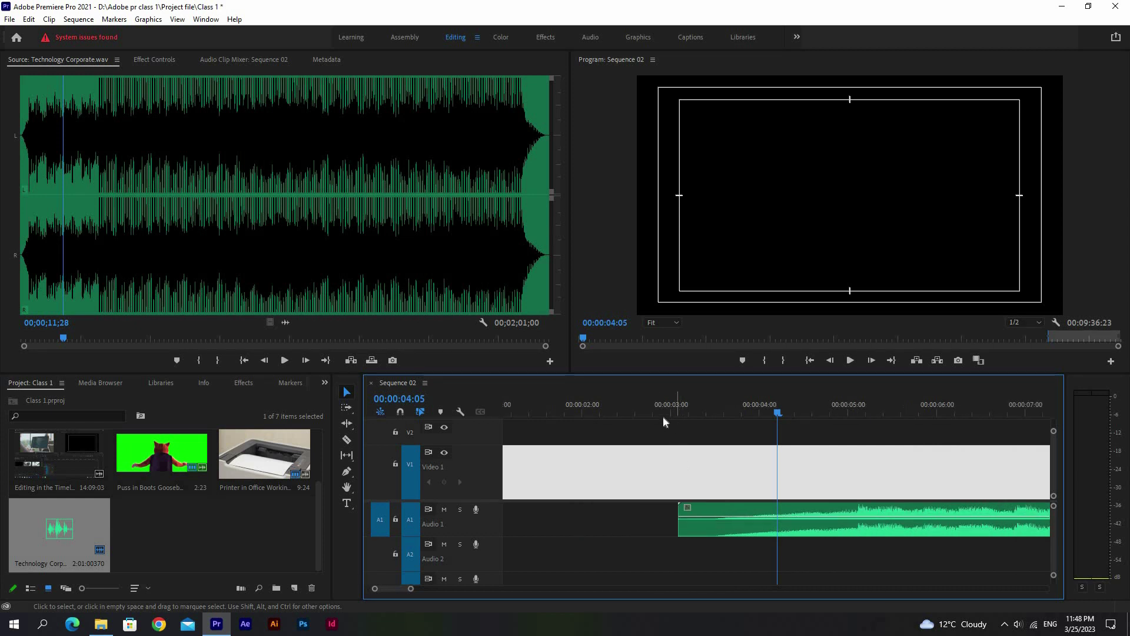
key("backslash")
left_click(567, 405)
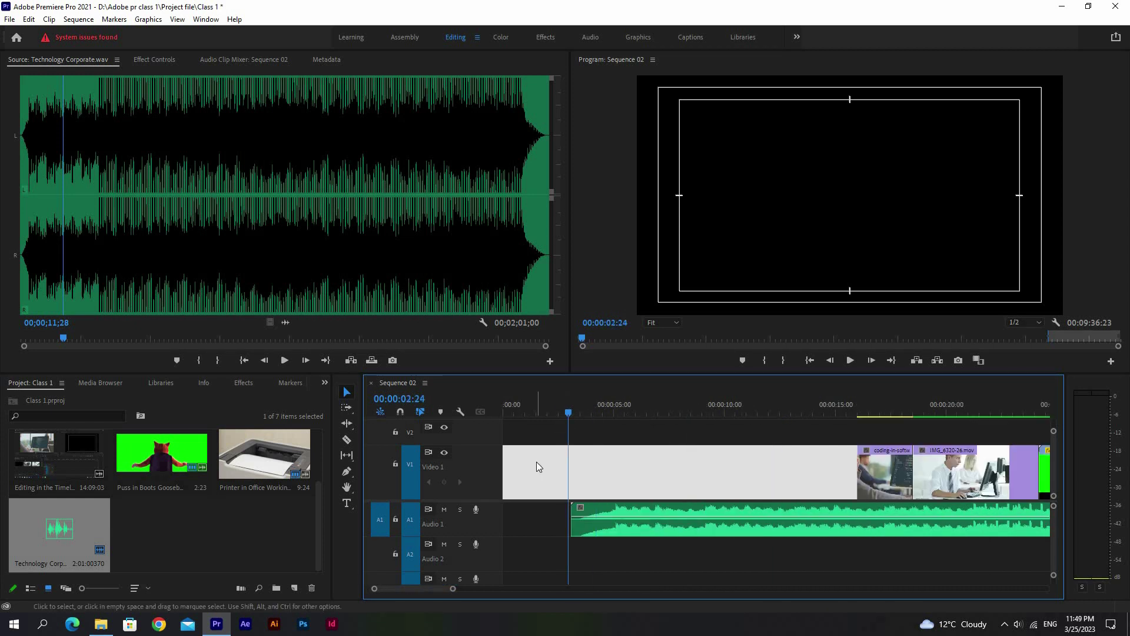
key("space")
key("equal")
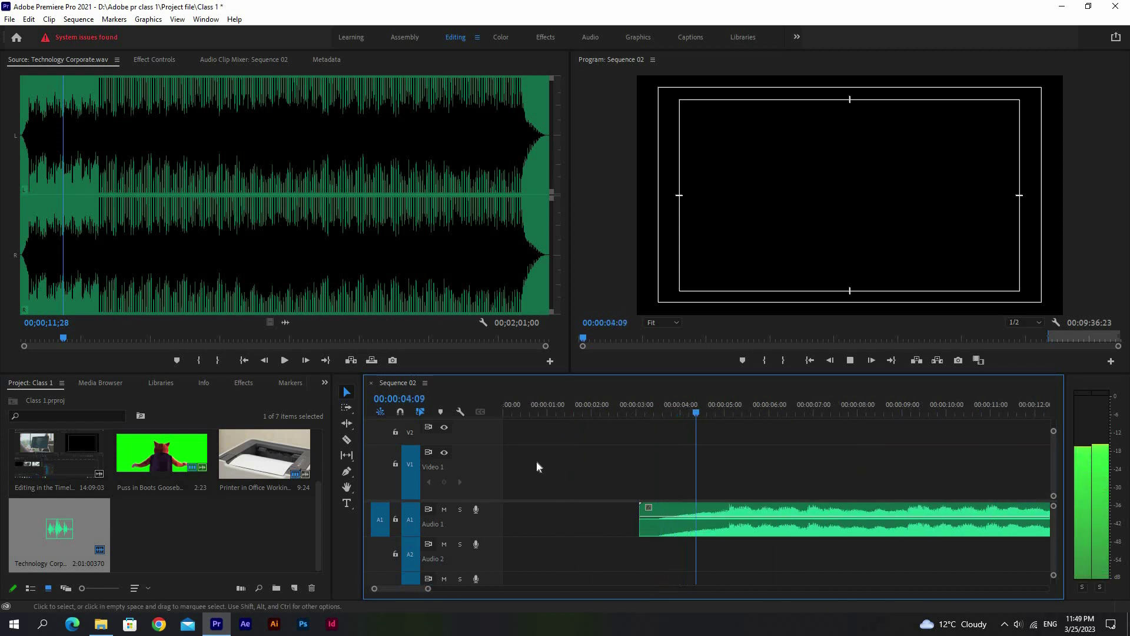
key("minus")
key("minus")
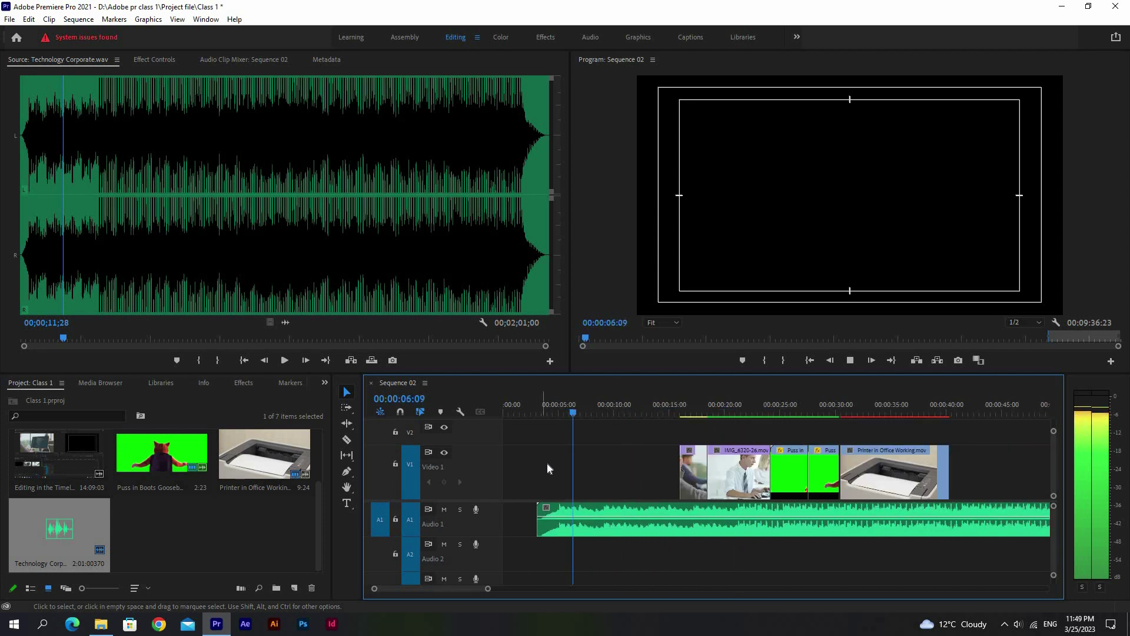
key("equal")
key("equal")
key("minus")
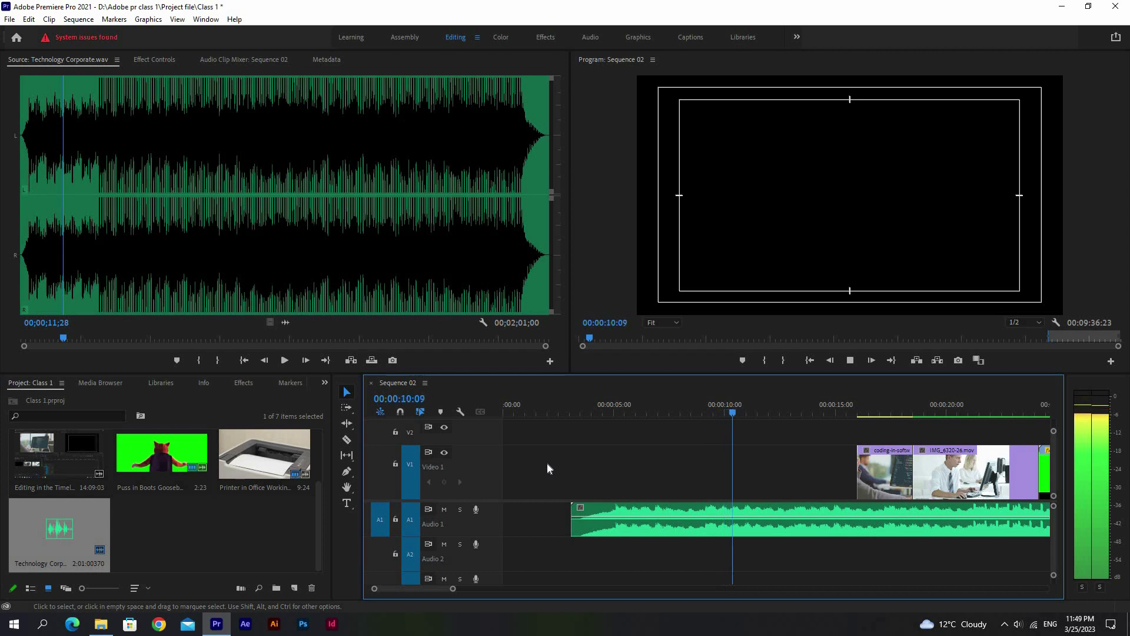
key("space")
left_click(600, 401)
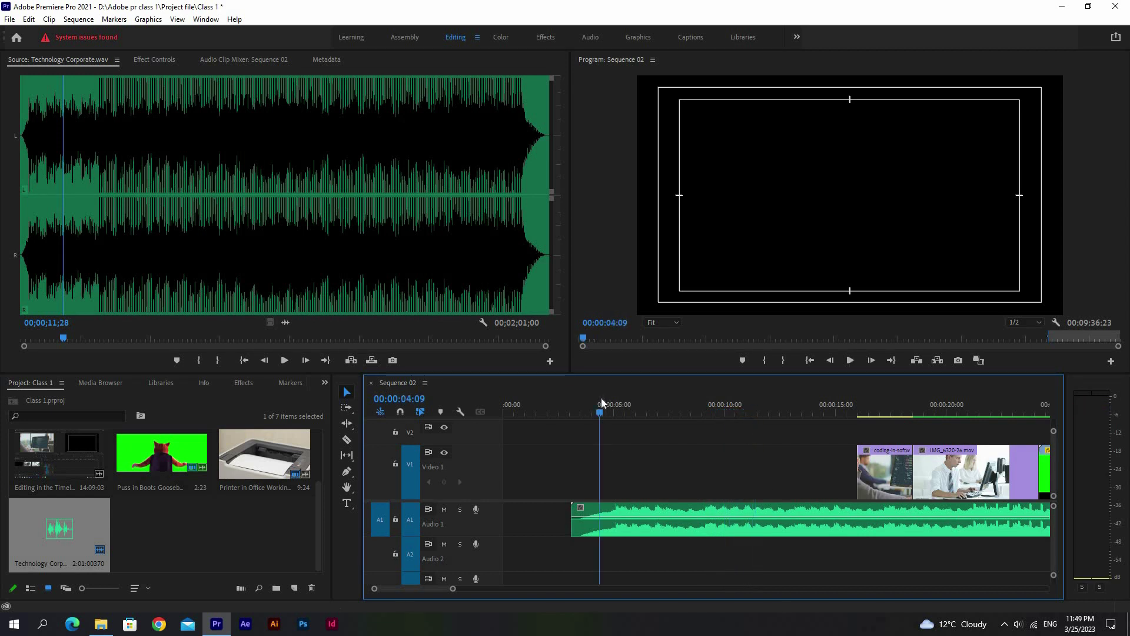
key("equal")
left_click(610, 401)
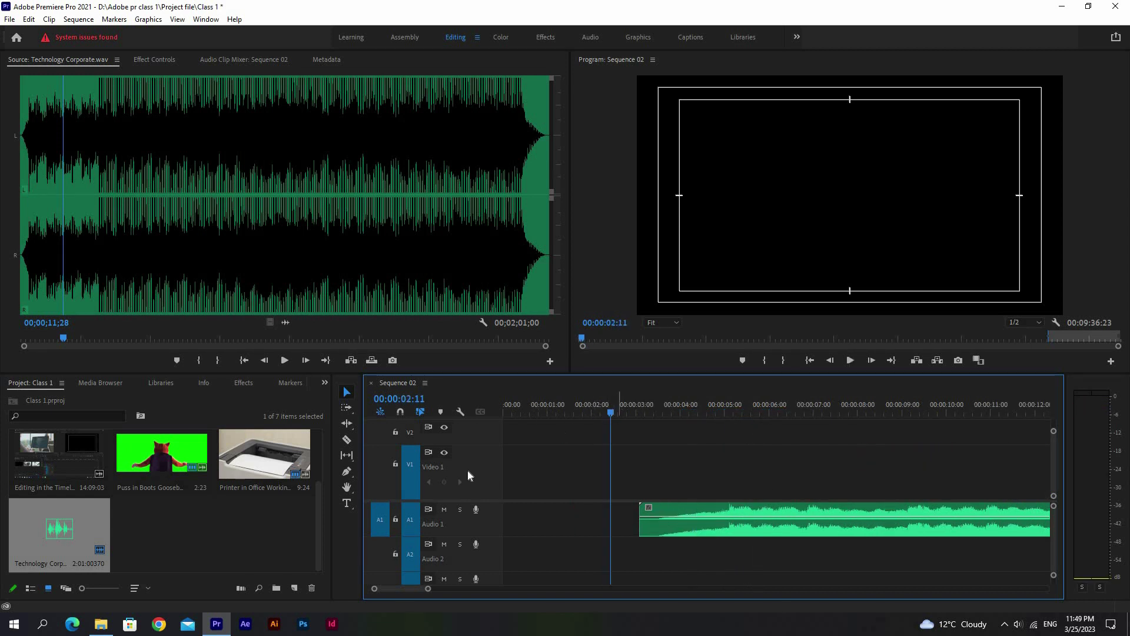
key("minus")
key("minus")
key("minus")
left_click(199, 537)
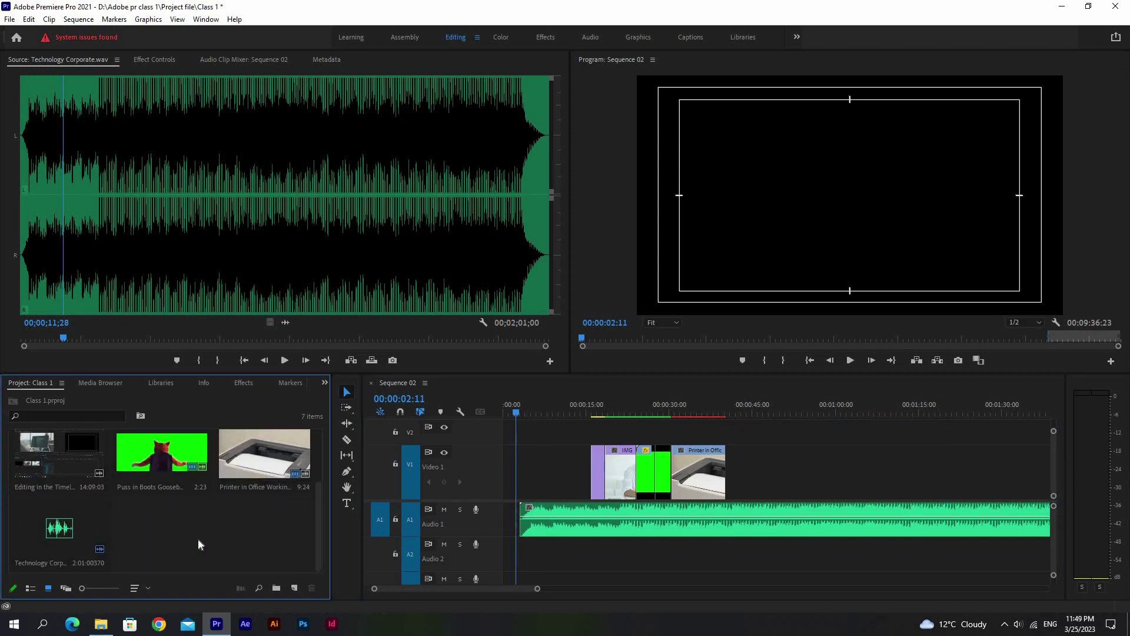
left_click(811, 475)
key("minus")
key("minus")
Step: Move the Video 1 clips back near the start and import Class 1.m4a from Adobe pr class 1 > Audio
key("equal")
key("equal")
mouse_move(839, 430)
left_mouse_down()
mouse_move(572, 478)
mouse_move(516, 472)
left_mouse_up()
double_click(262, 545)
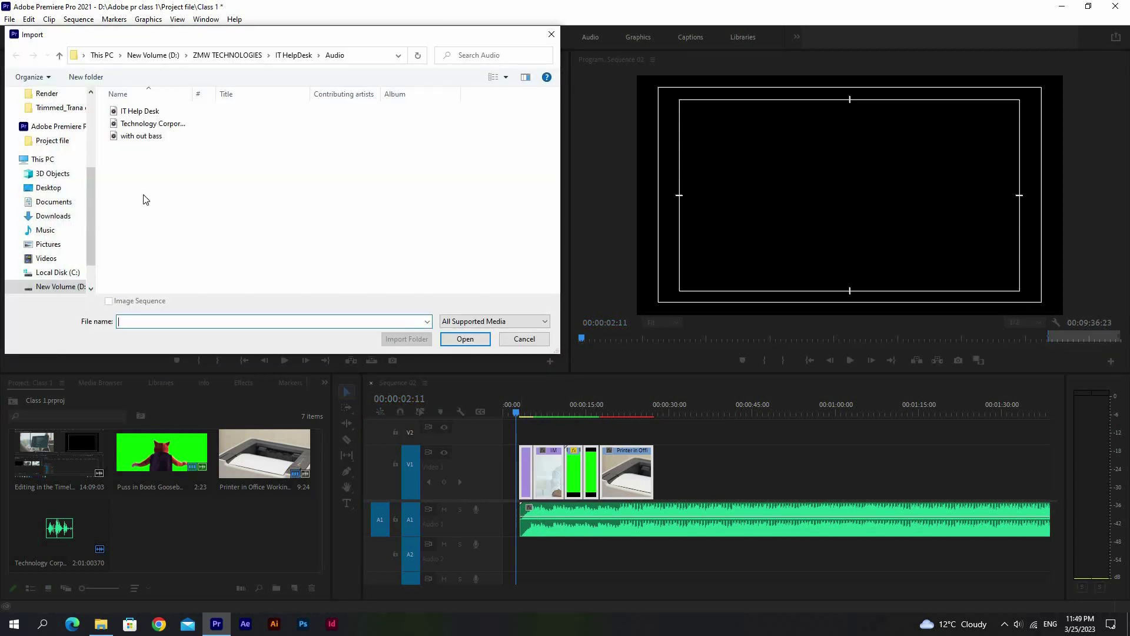
left_click(247, 56)
left_click(153, 56)
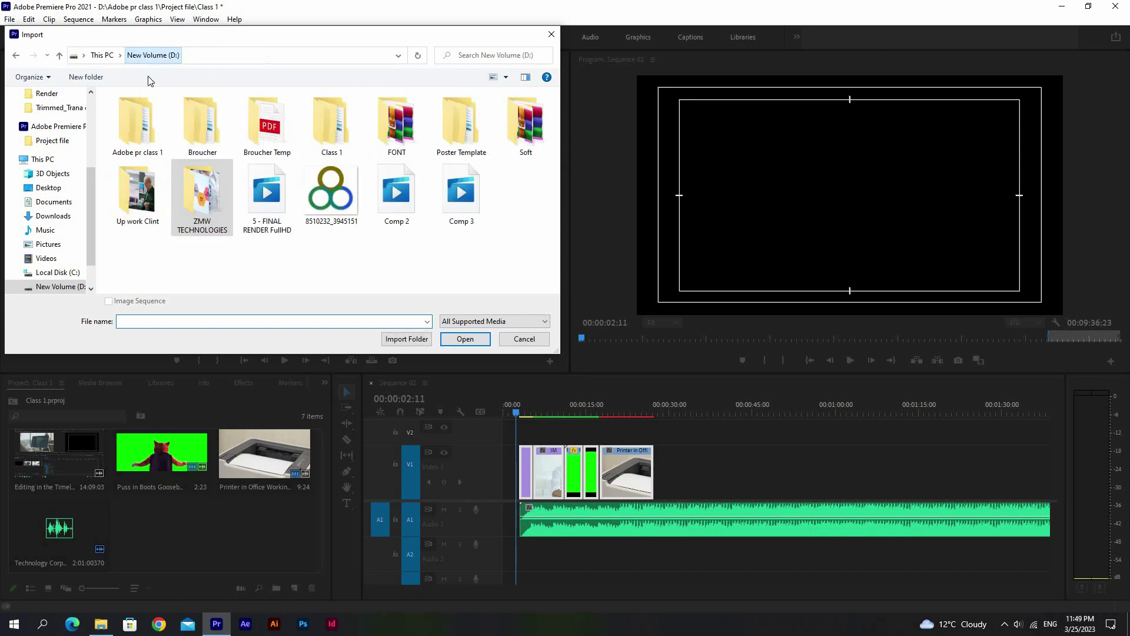
double_click(139, 128)
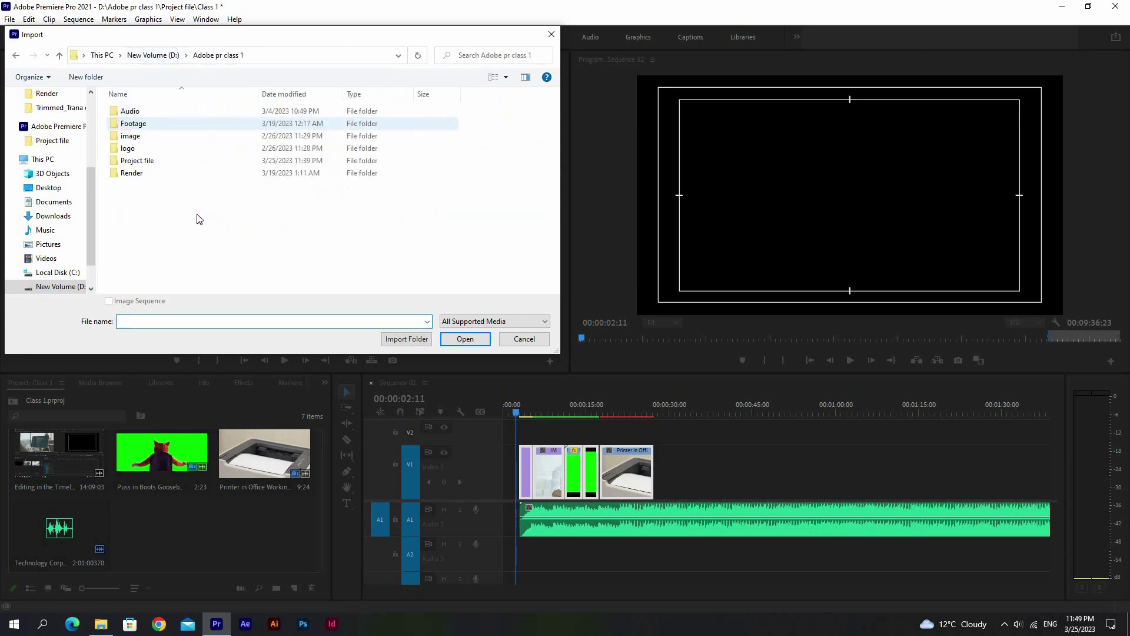
double_click(150, 113)
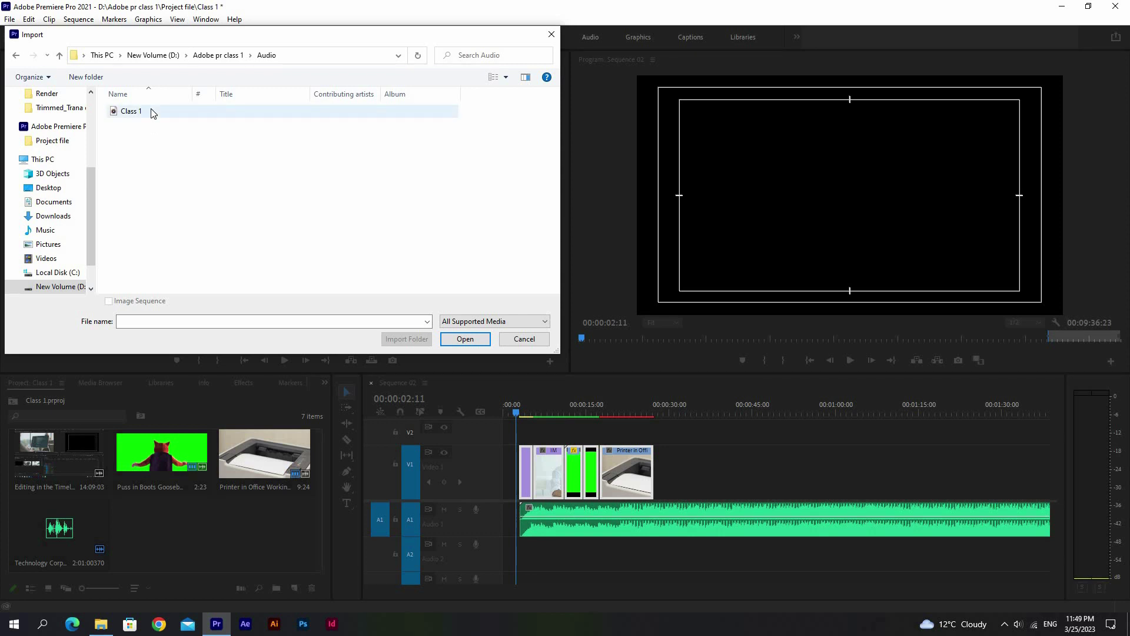
double_click(152, 113)
left_click_drag(173, 556, 599, 537)
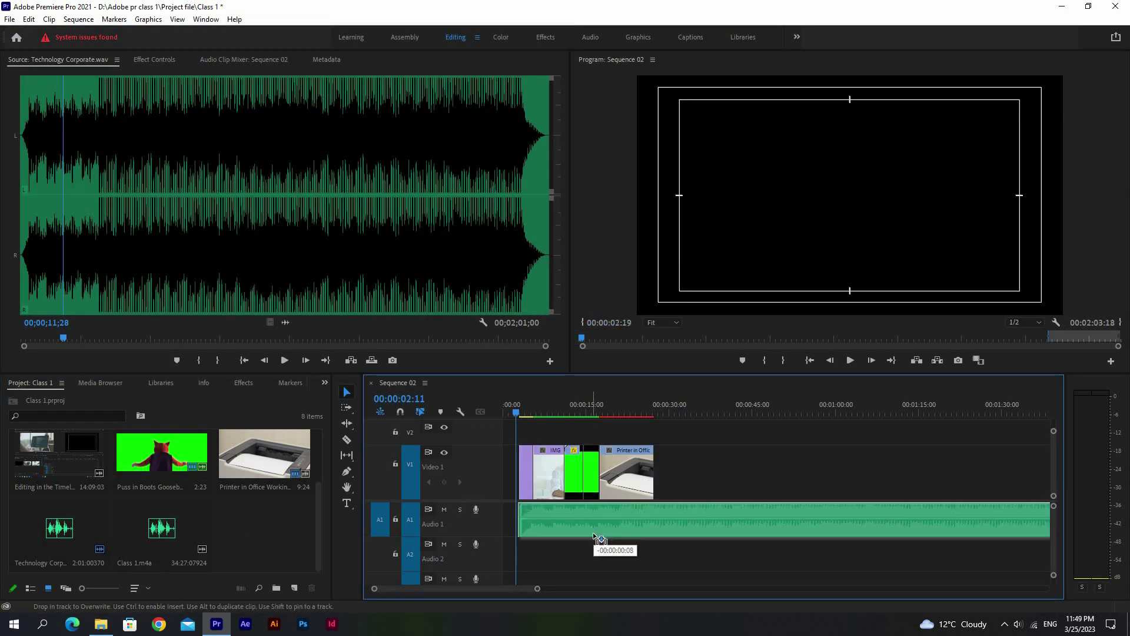
left_click_drag(599, 537, 634, 543)
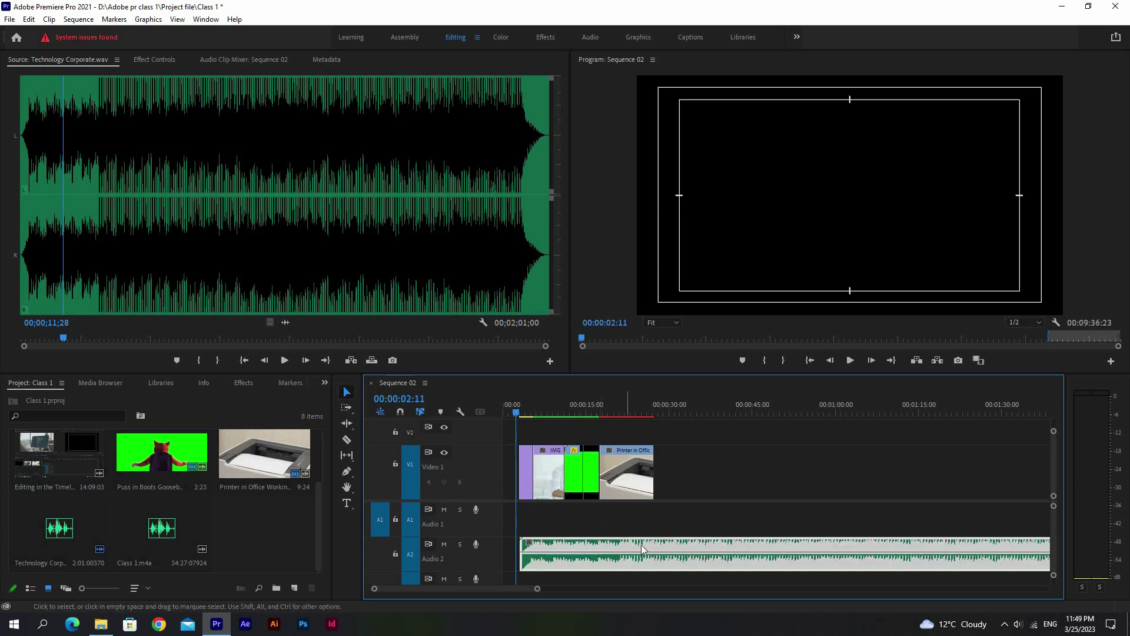
key("=")
key("=")
left_click_drag(162, 530, 574, 525)
key("minus")
key("=")
key("=")
left_click_drag(688, 551, 664, 550)
left_click(588, 409)
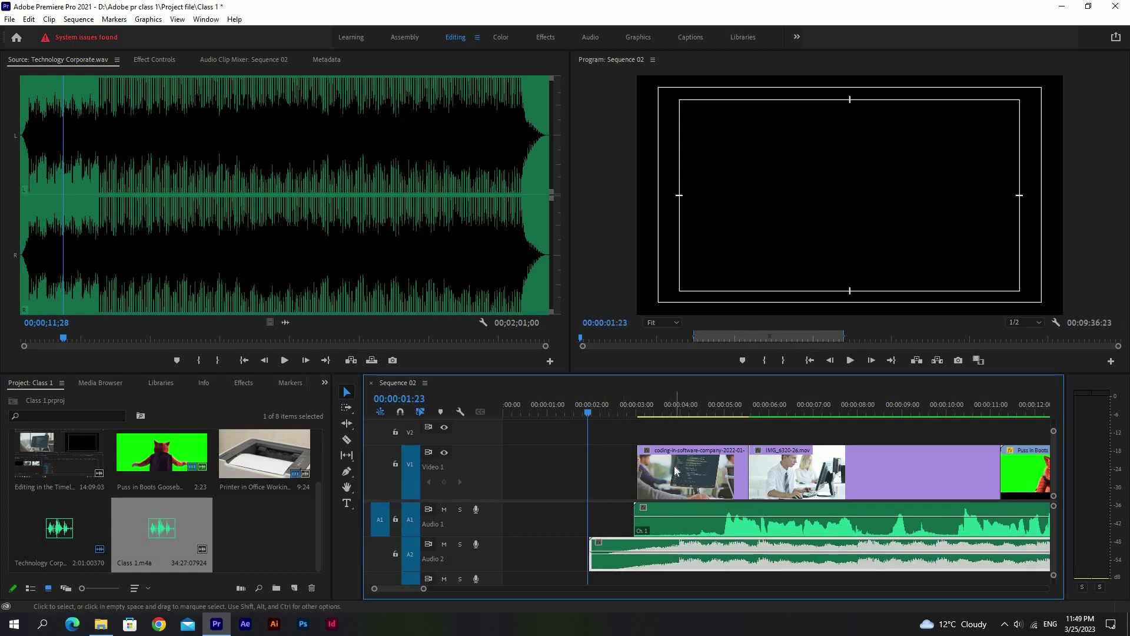
left_click_drag(676, 469, 655, 459)
key("space")
left_click(588, 457)
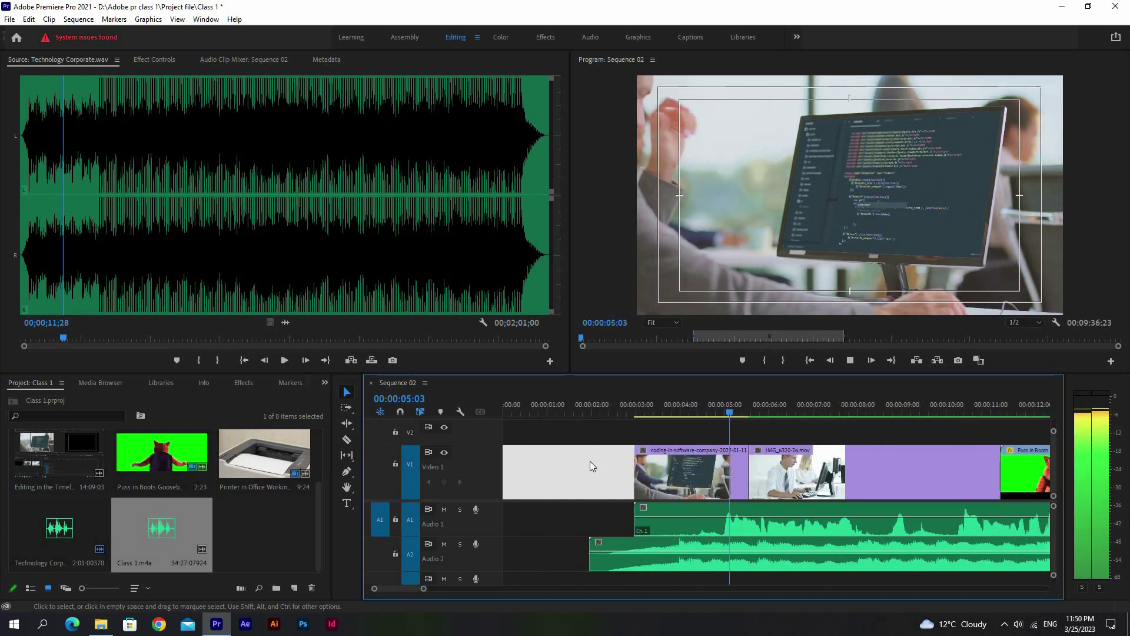
key("space")
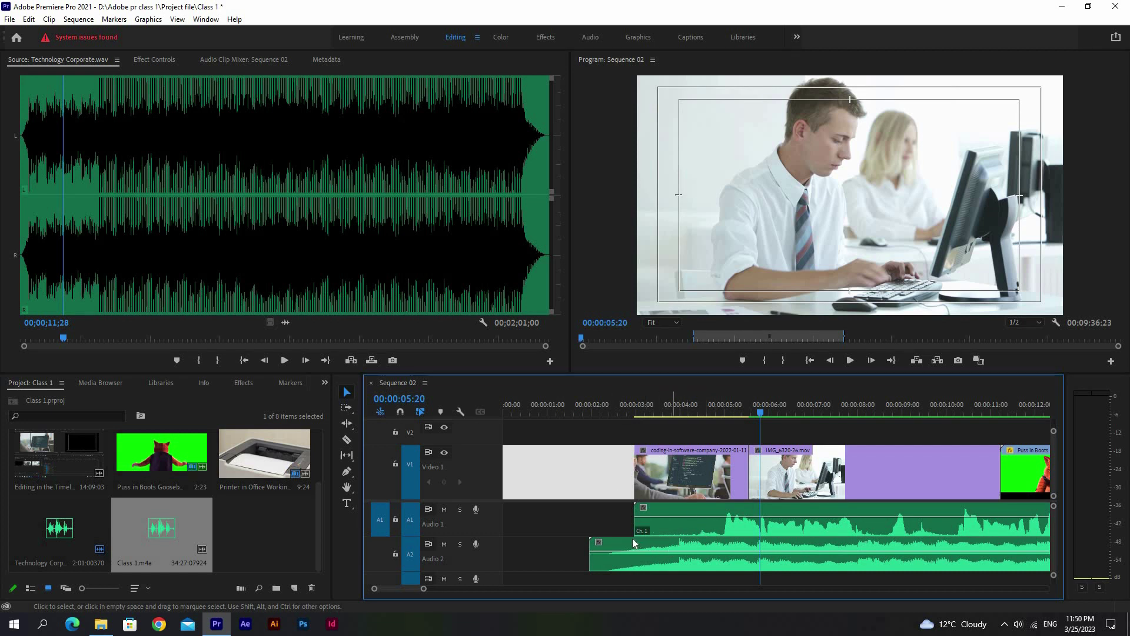
left_click(582, 408)
key("space")
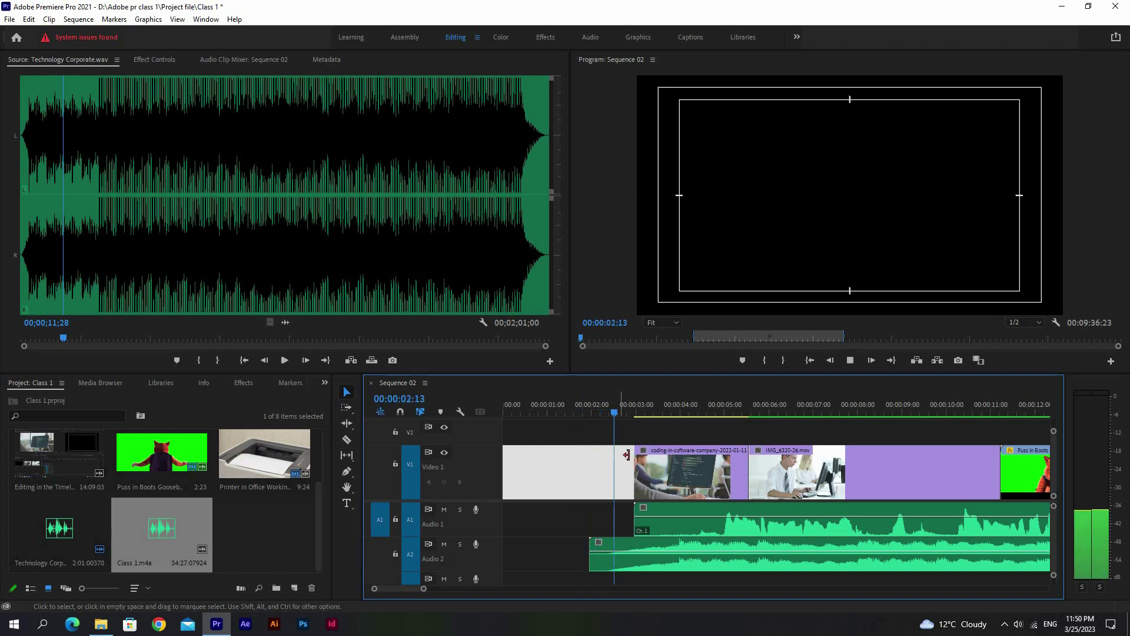
key("space")
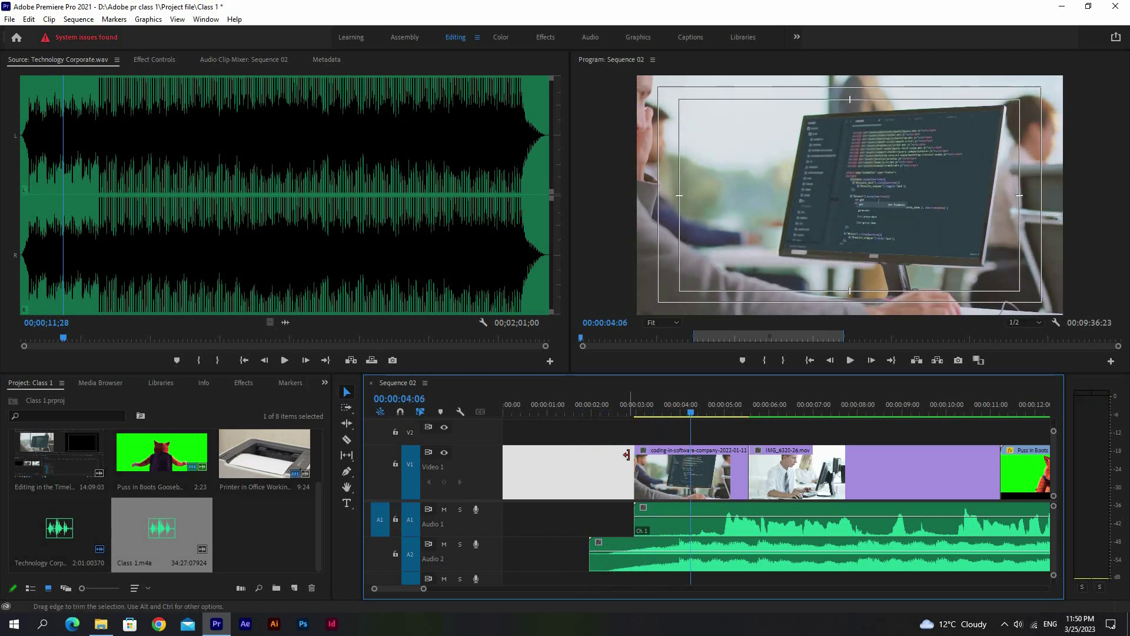
left_click(722, 408)
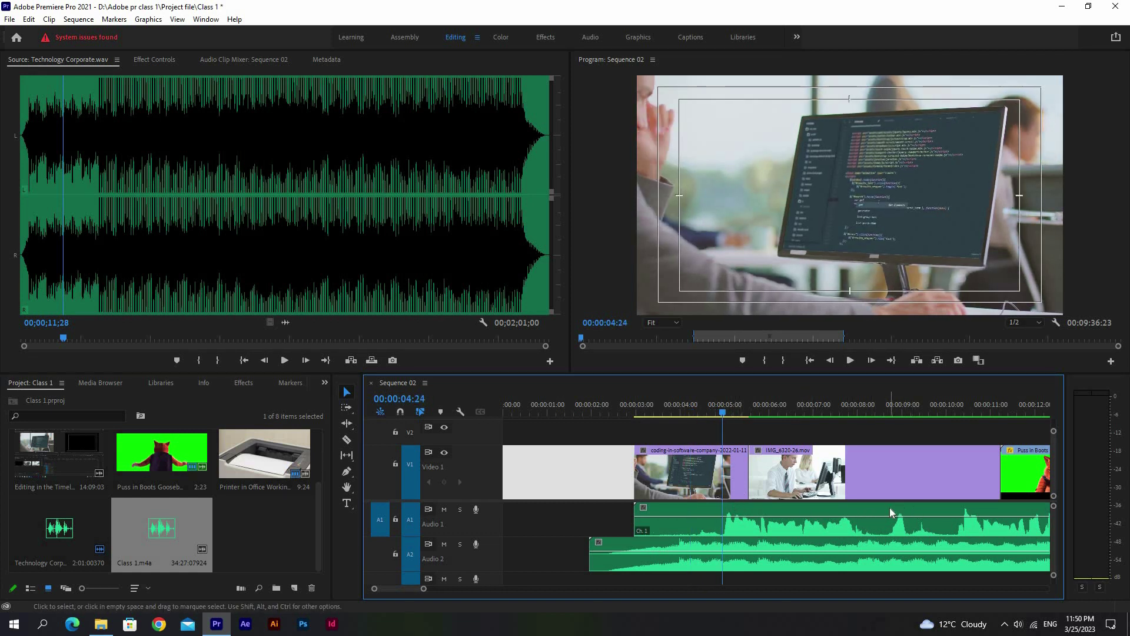
Step: Add four volume keyframes along the Audio 2 music with the Pen tool
left_click(347, 475)
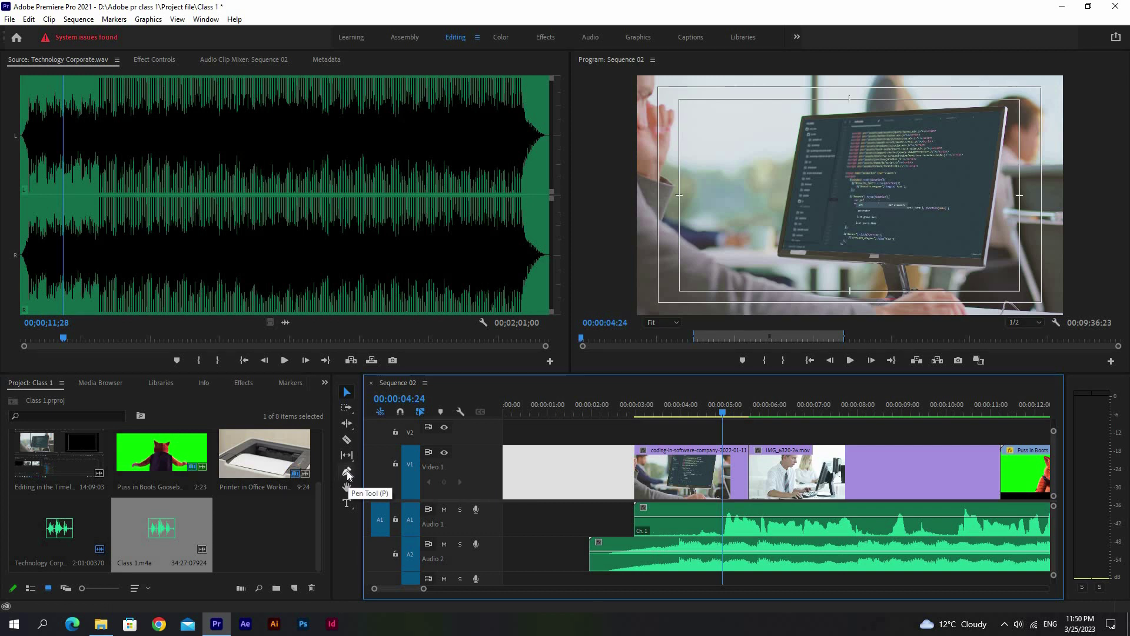
left_click(348, 475)
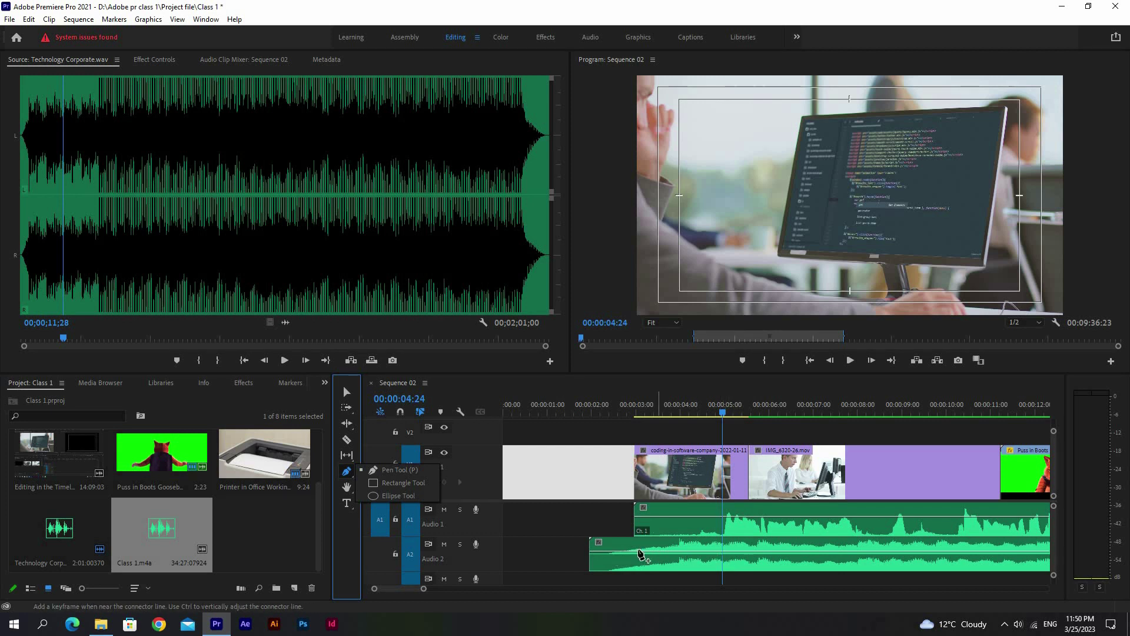
left_click(722, 552)
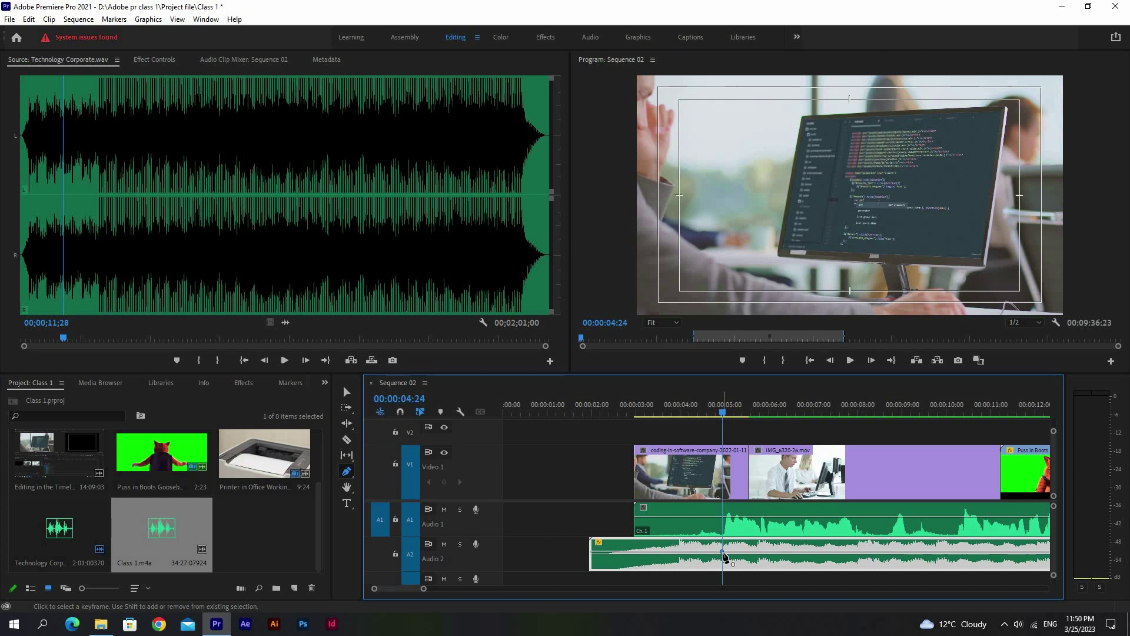
mouse_move(723, 554)
left_click(779, 551)
left_click(738, 552)
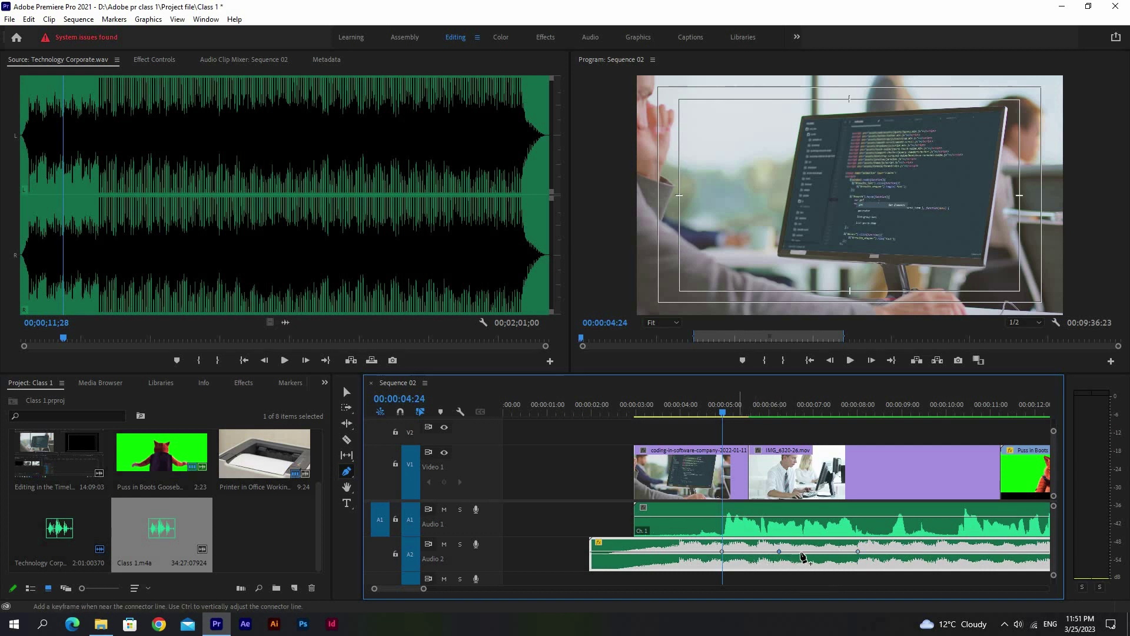
left_click(822, 552)
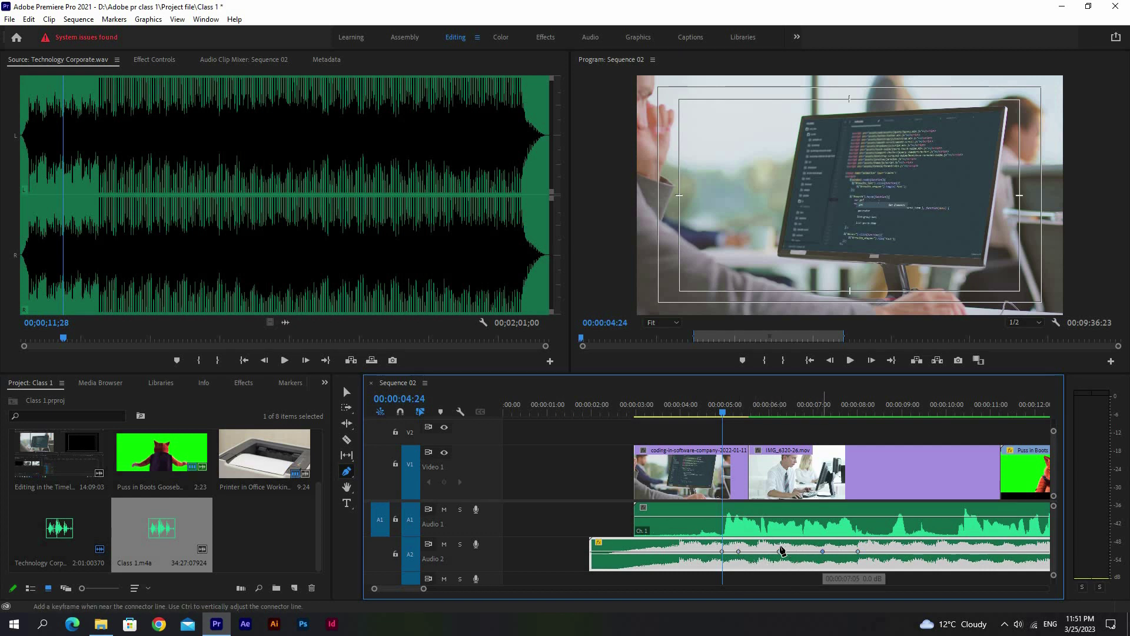
Step: Lower the middle keyframes to about -17.6 dB and -21.6 dB, dipping the music after five seconds
left_click(739, 552)
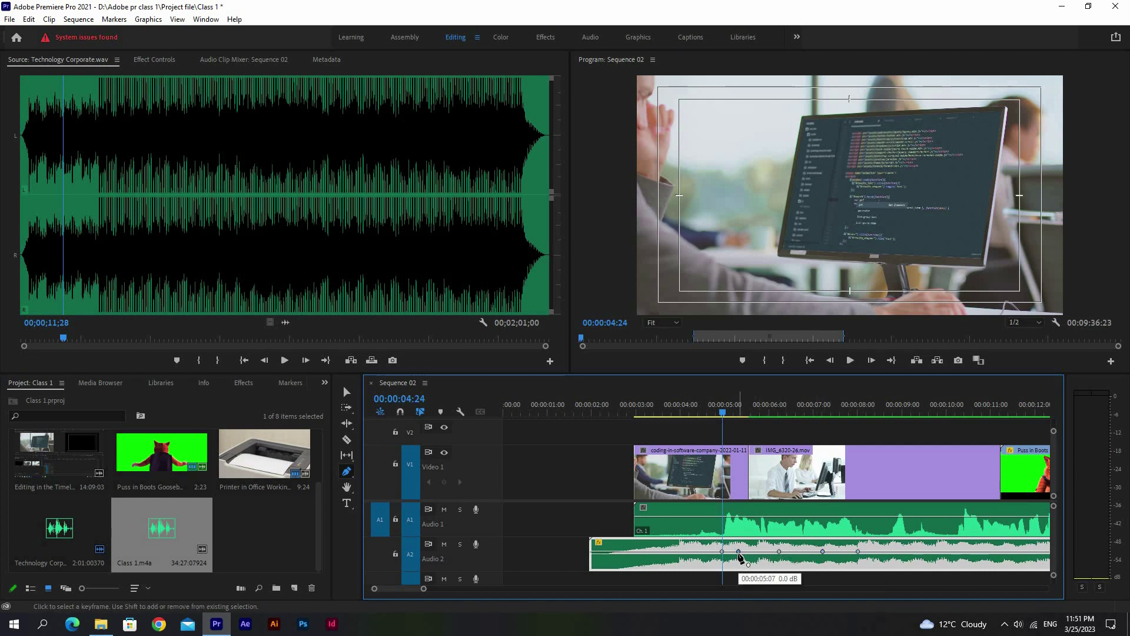
left_click_drag(739, 552, 782, 557)
left_click_drag(781, 556, 827, 566)
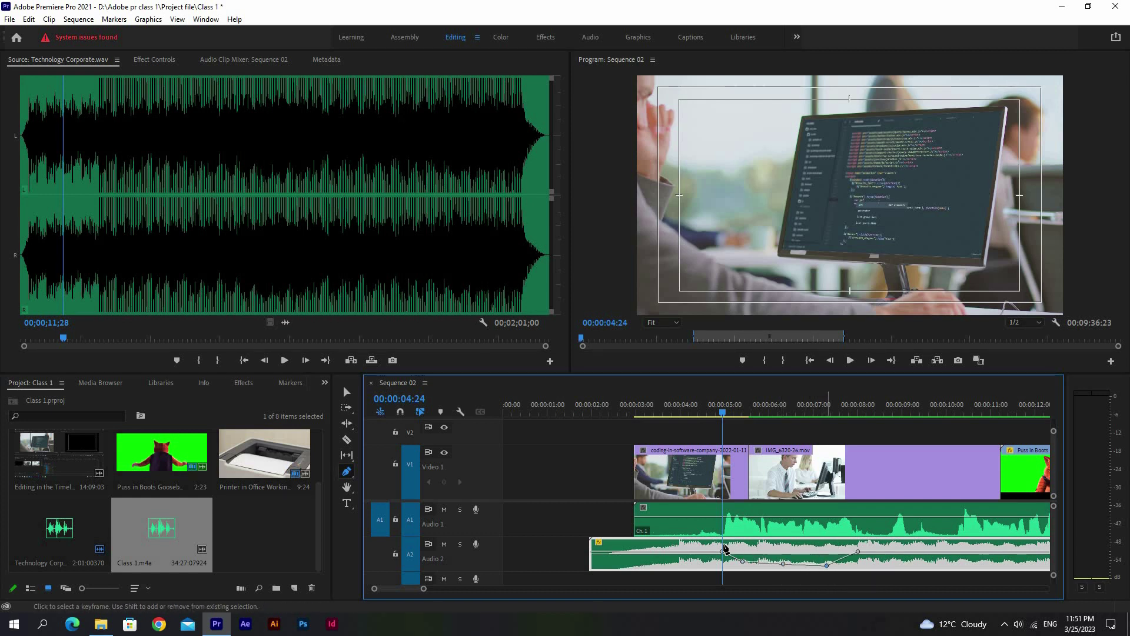
mouse_move(684, 410)
left_mouse_down()
mouse_move(676, 413)
mouse_move(696, 413)
left_mouse_up()
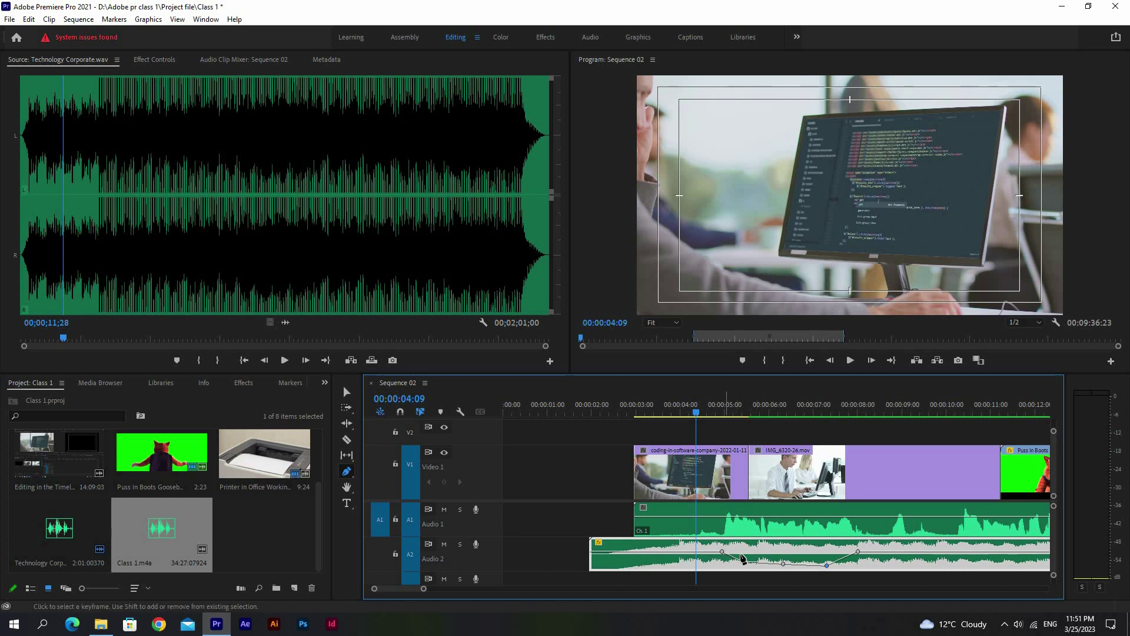
left_click(826, 564)
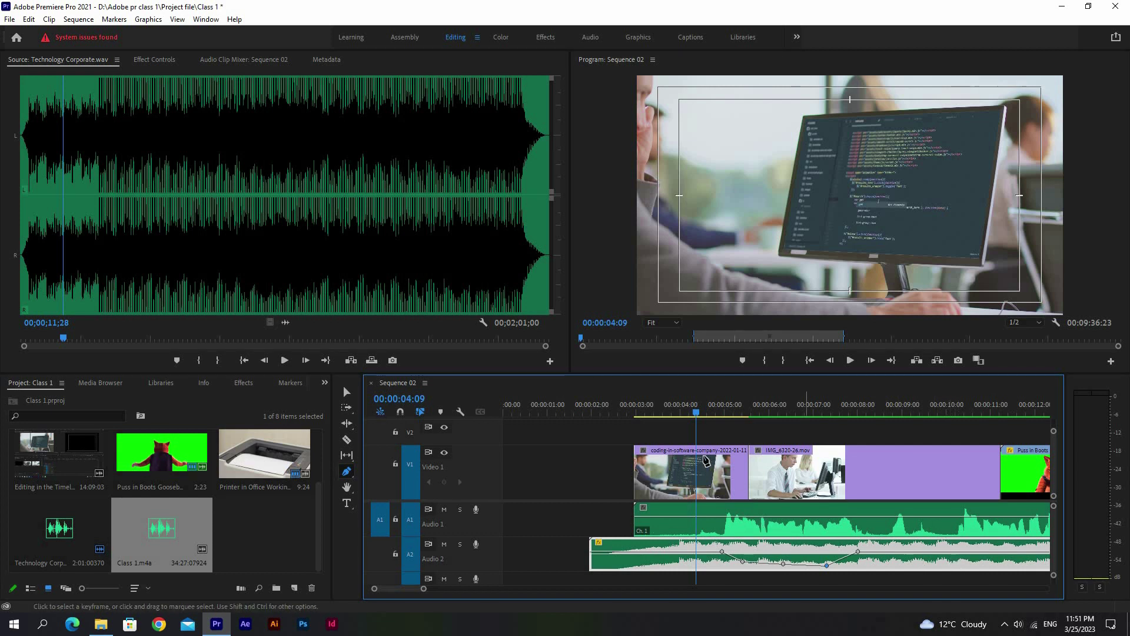
key("space")
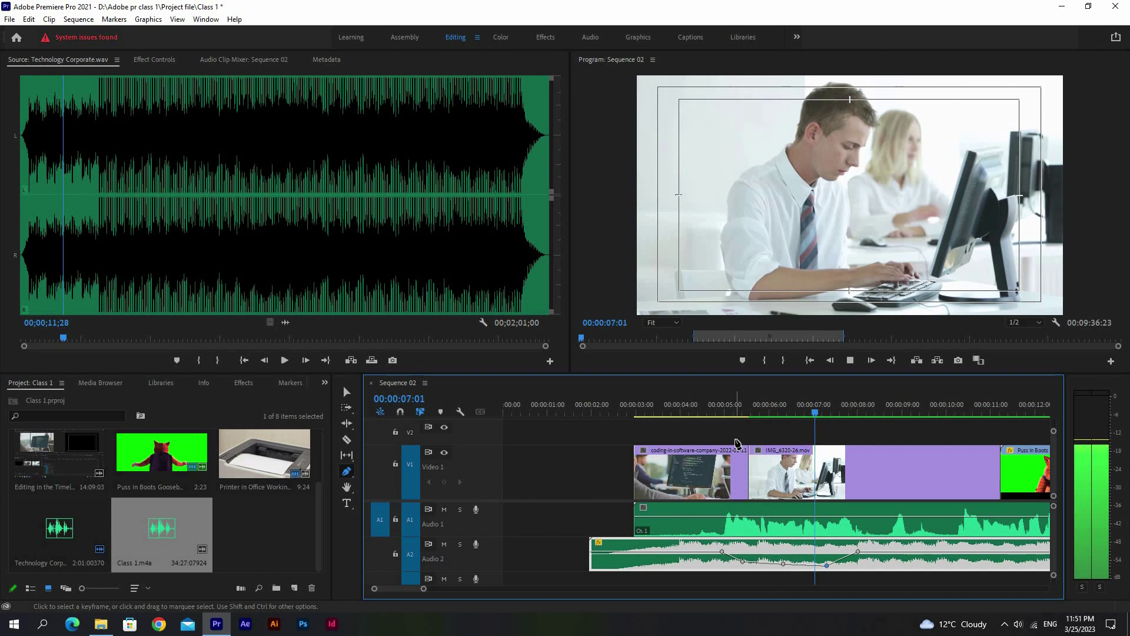
key("space")
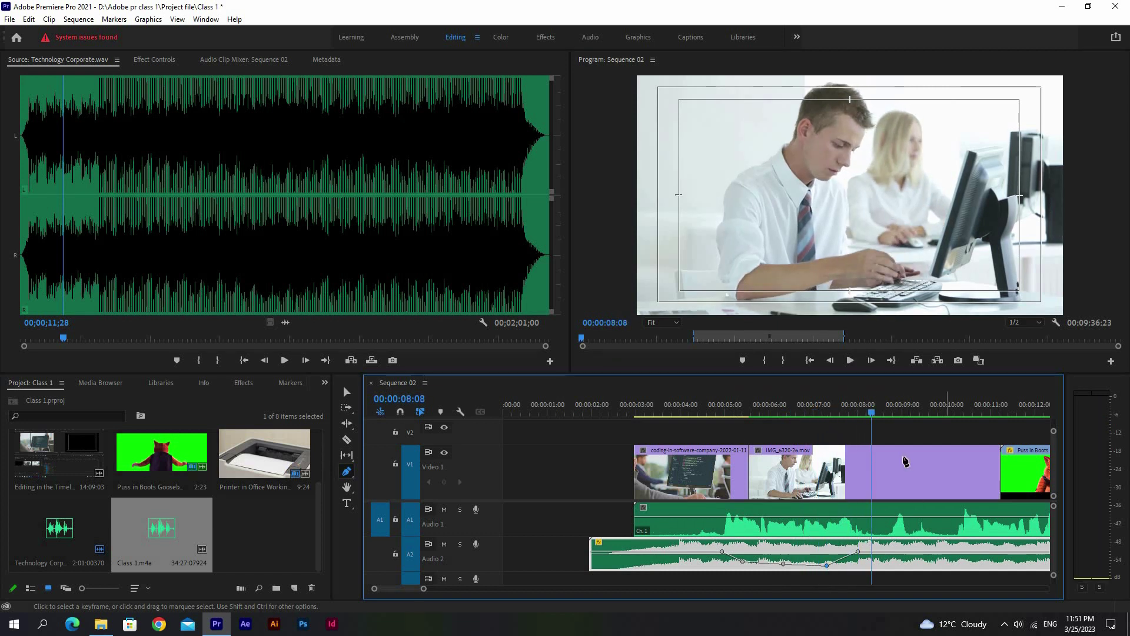
left_click_drag(882, 406, 943, 410)
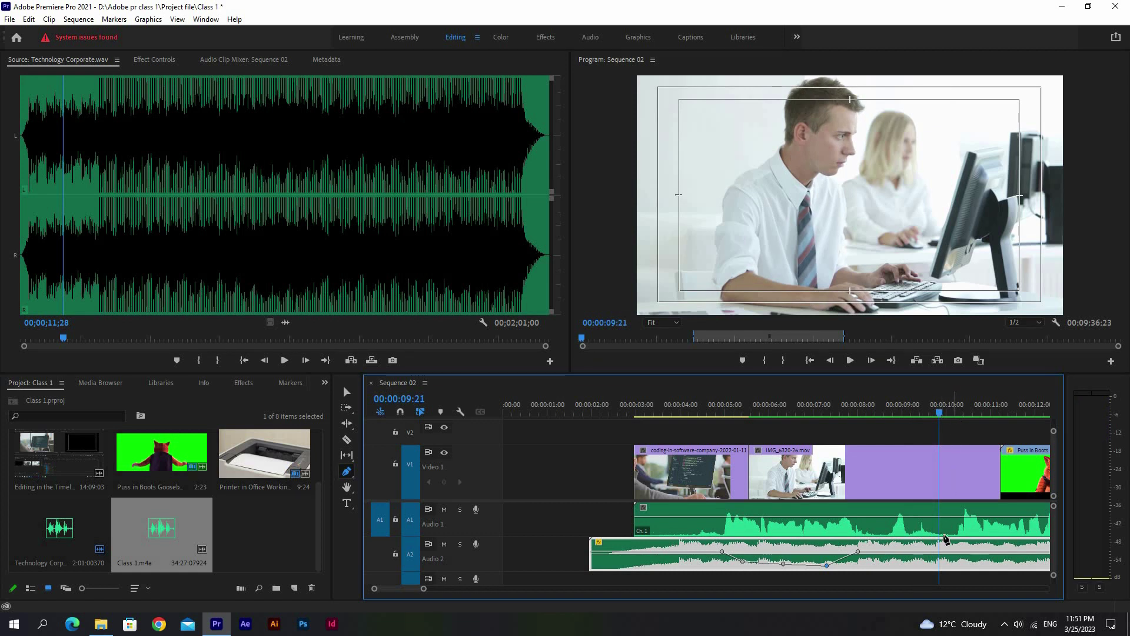
scroll(997, 521, "down", 3)
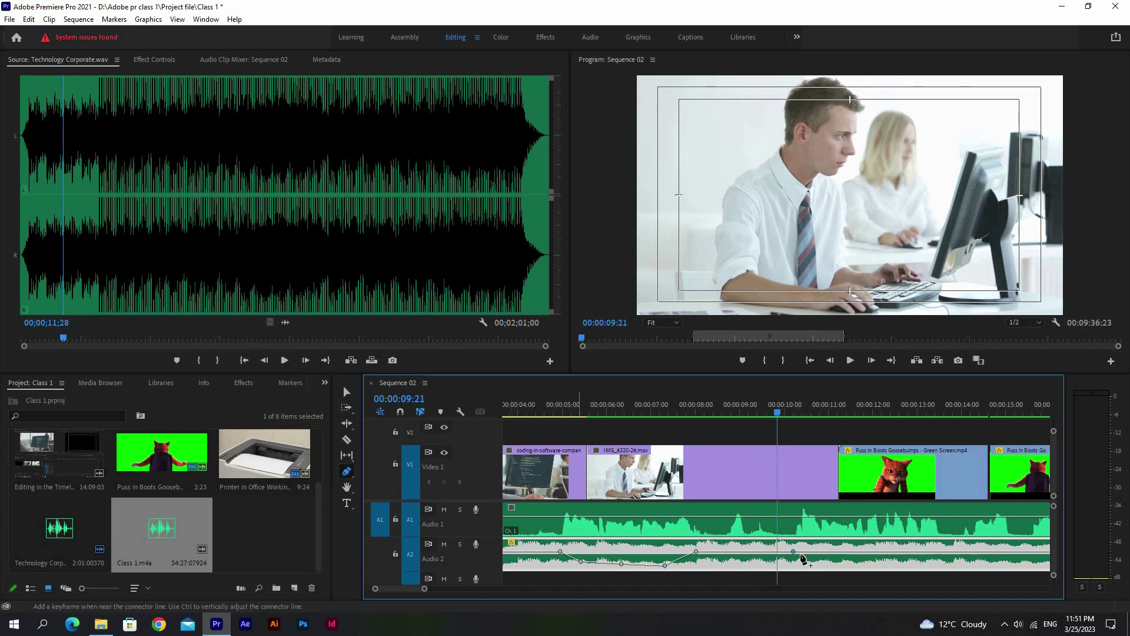
Step: Add four more volume keyframes on Audio 2 between about 10 and 16 seconds
key("minus")
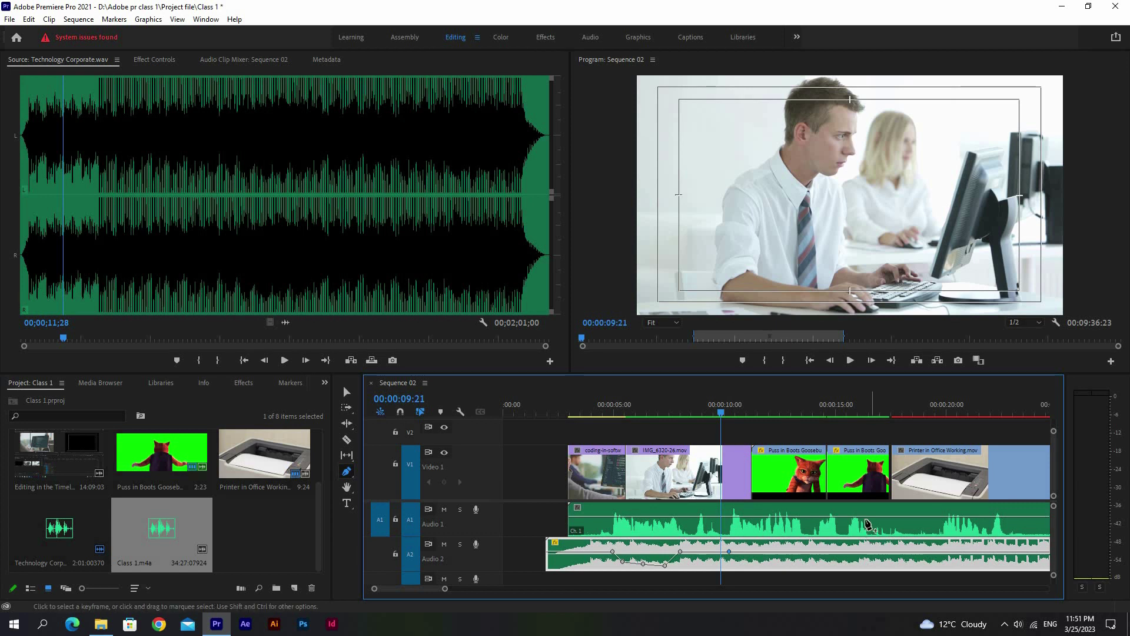
left_click(865, 551)
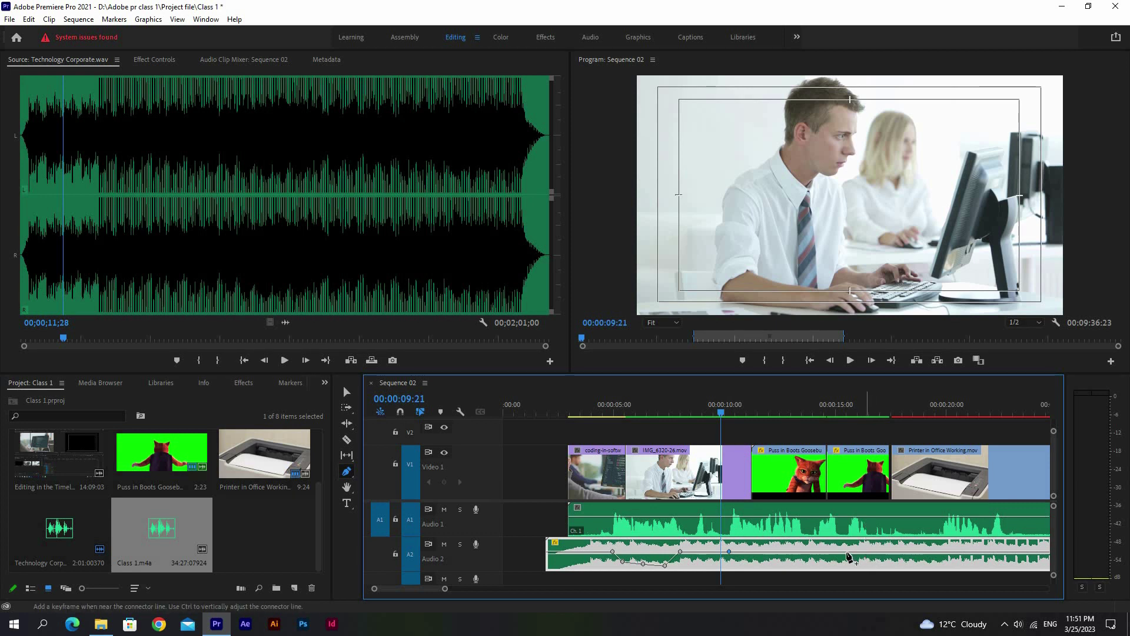
left_click(776, 552)
left_click(842, 551)
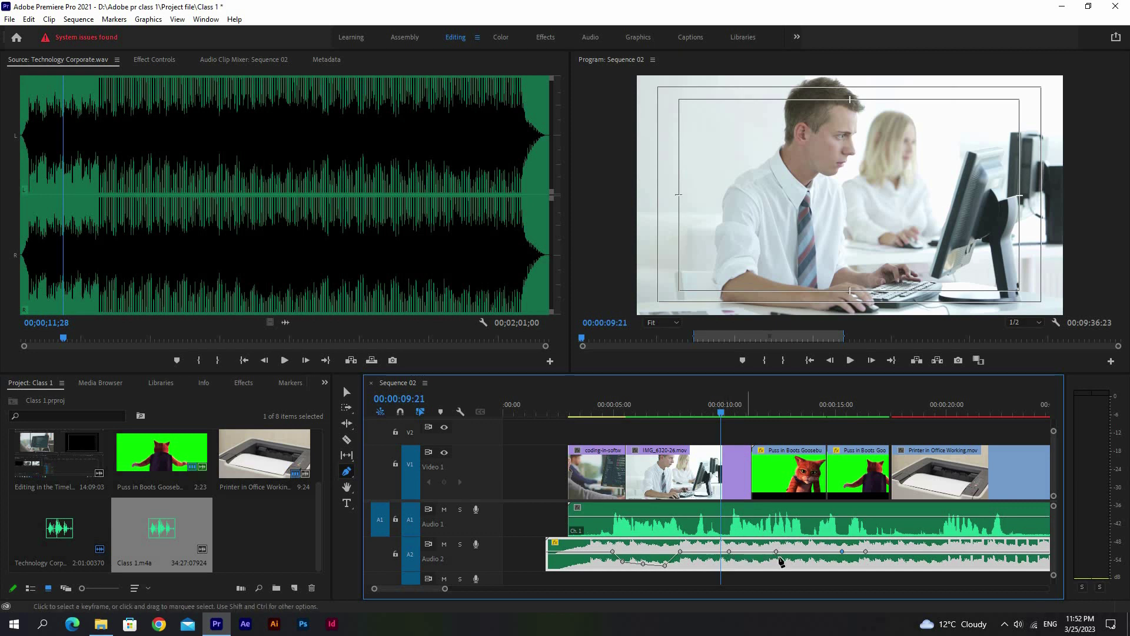
left_click(747, 551)
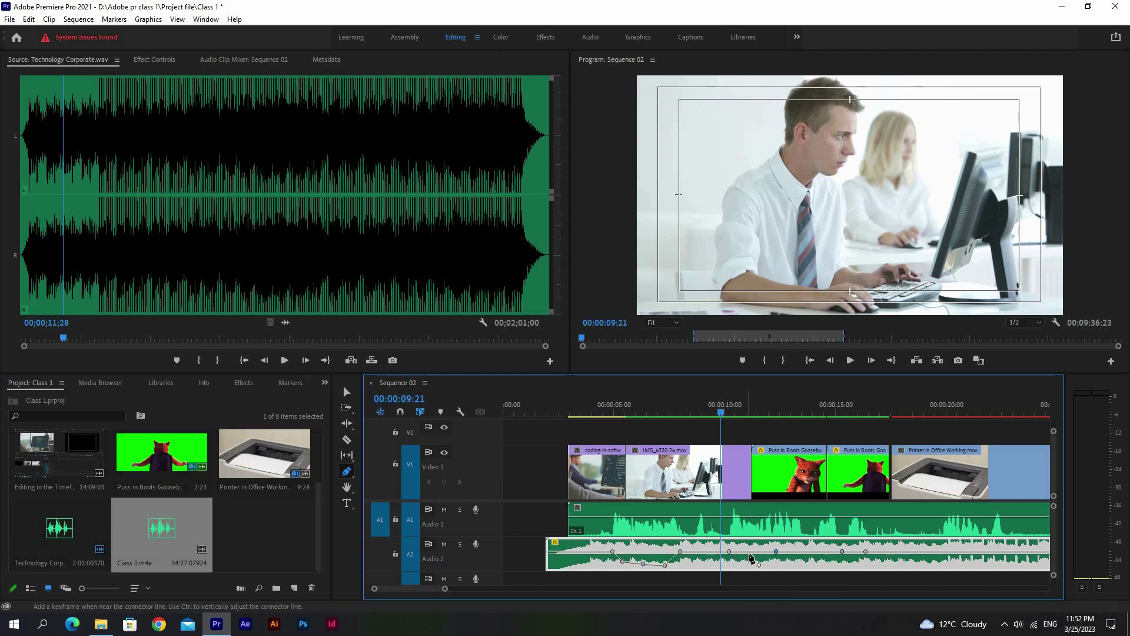
Step: Pull the inner keyframes down to form the second dip and play it back
mouse_move(748, 551)
left_mouse_down()
mouse_move(787, 563)
mouse_move(873, 552)
left_mouse_up()
left_click(775, 551)
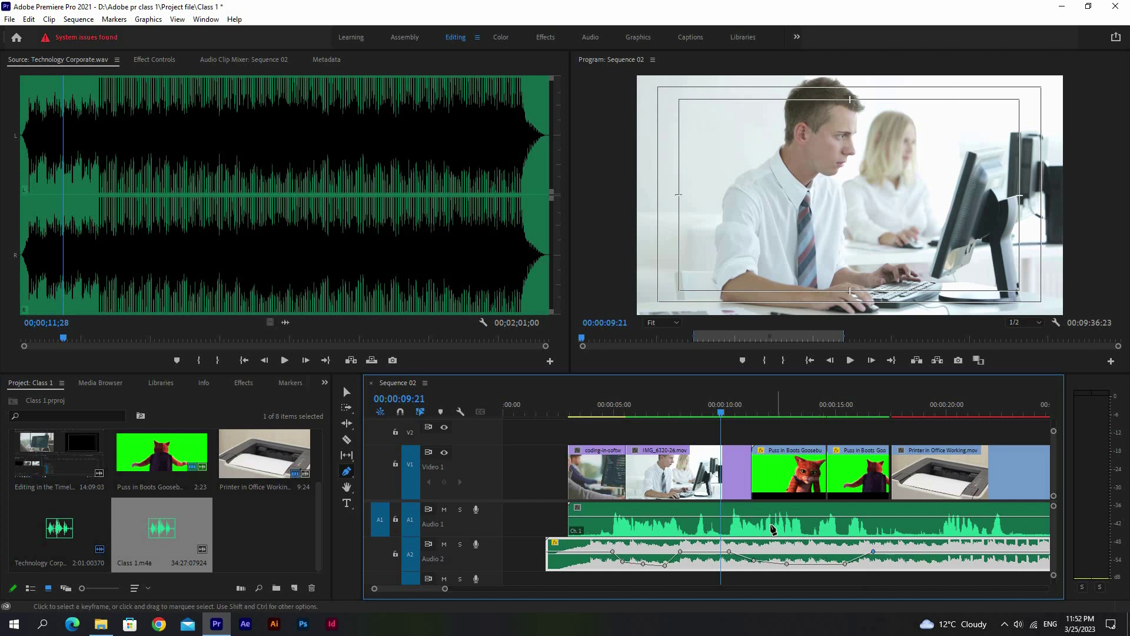
key("space")
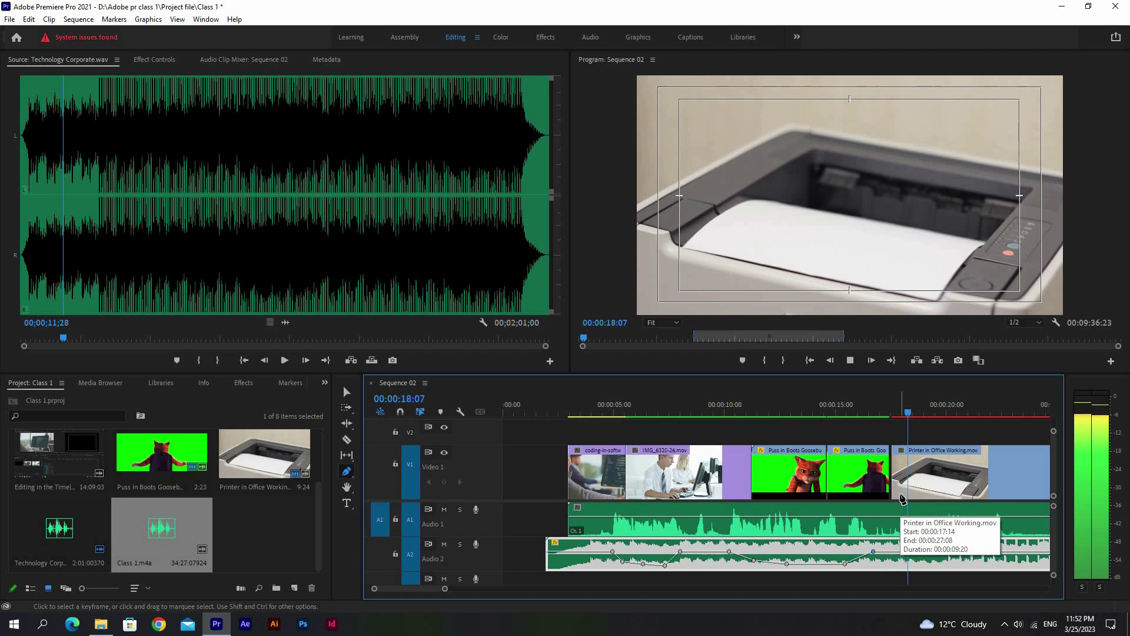
key("space")
key("v")
left_click_drag(938, 478, 926, 437)
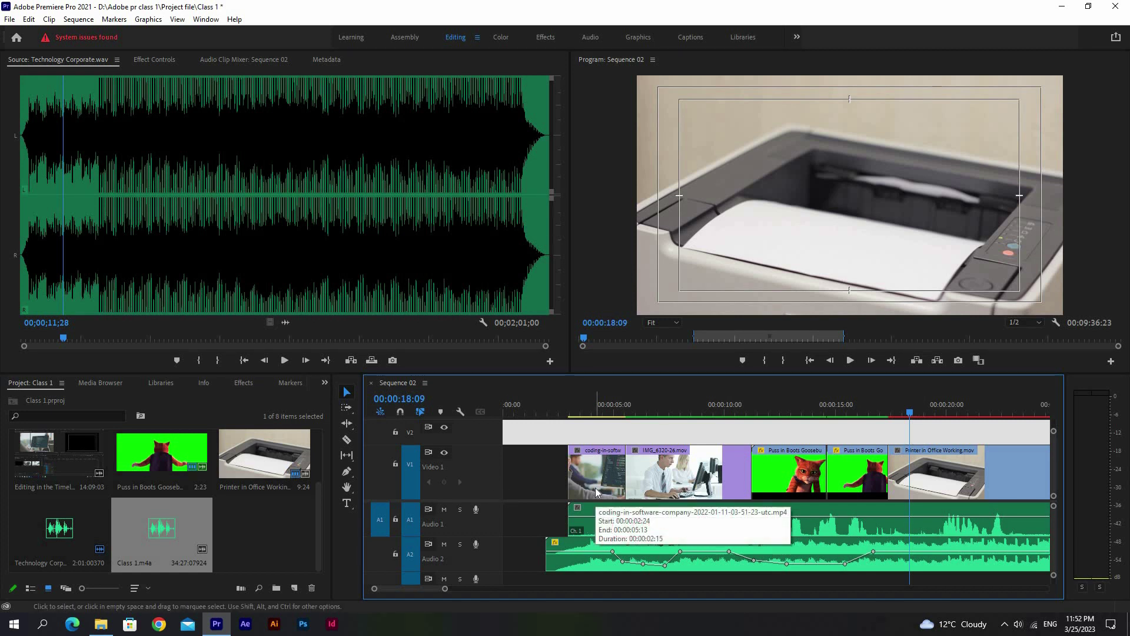
key("minus")
key("minus")
key("equal")
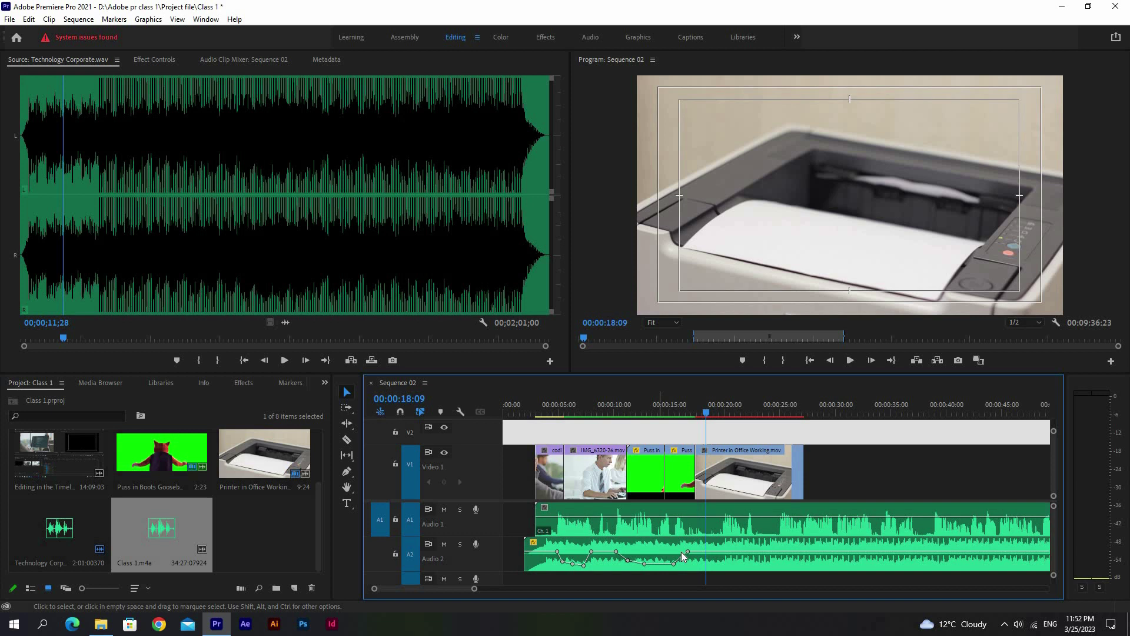
key("equal")
key("minus")
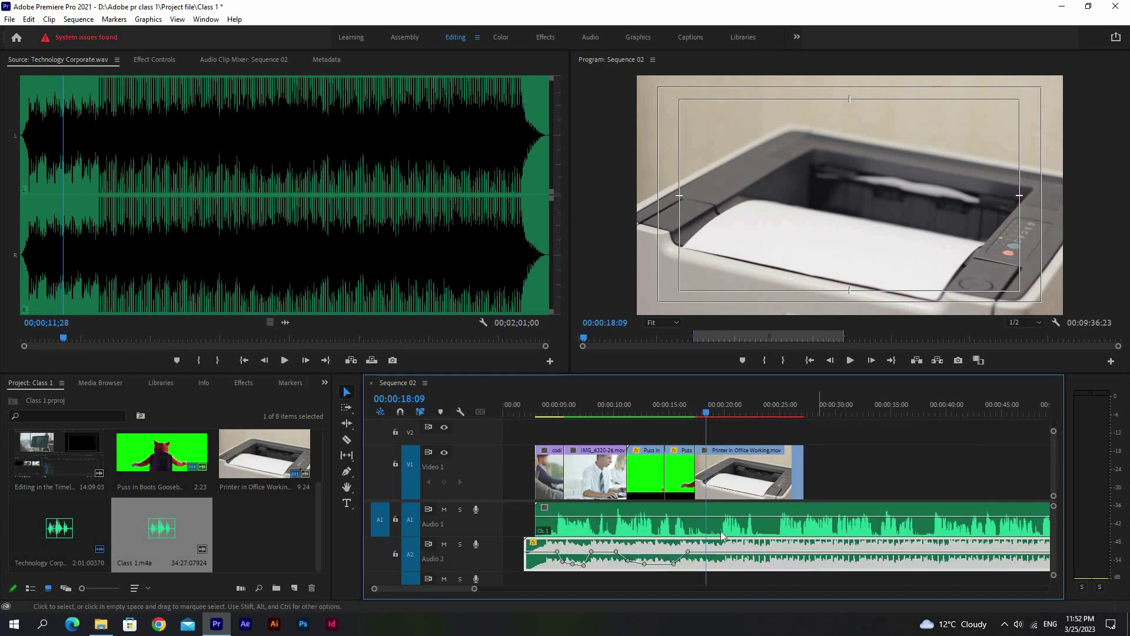
key("equal")
key("equal")
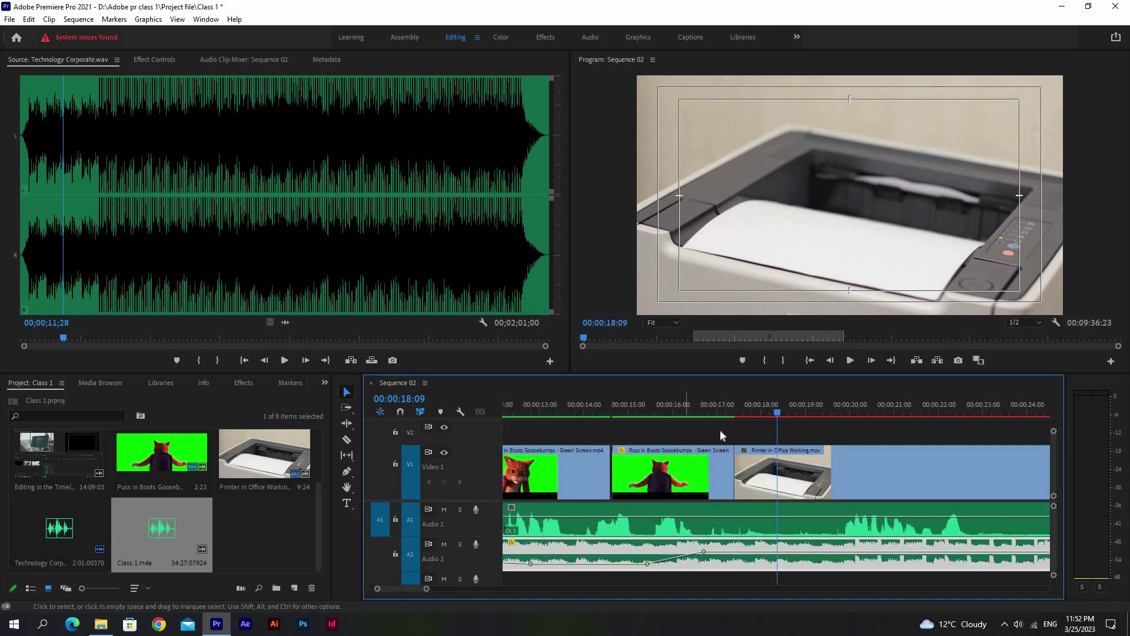
left_click(724, 406)
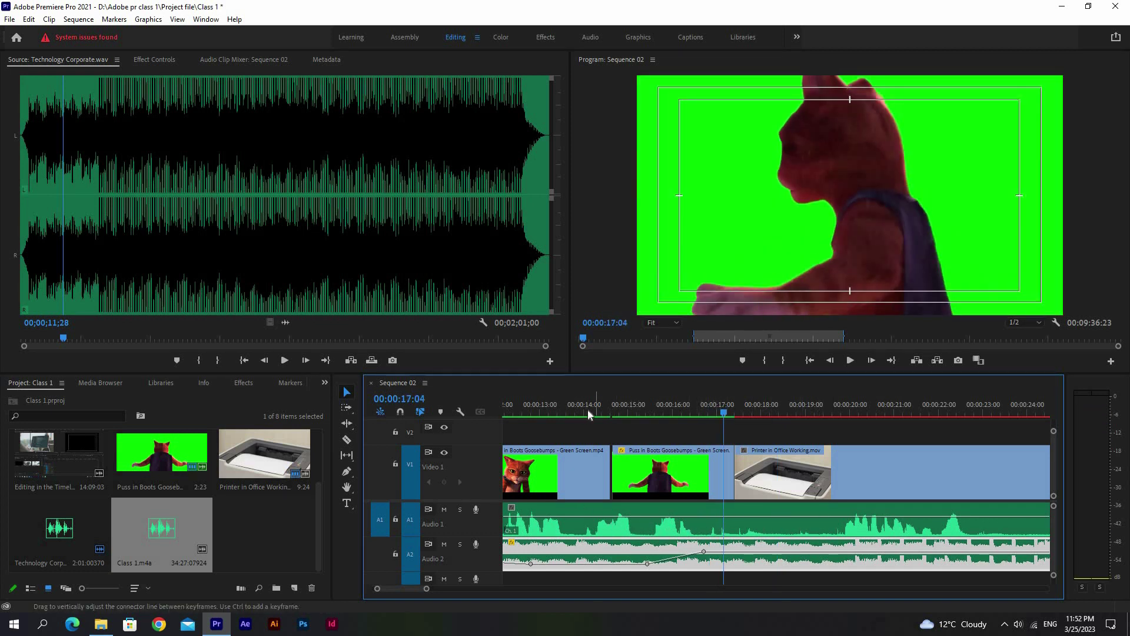
left_click_drag(612, 465, 606, 531)
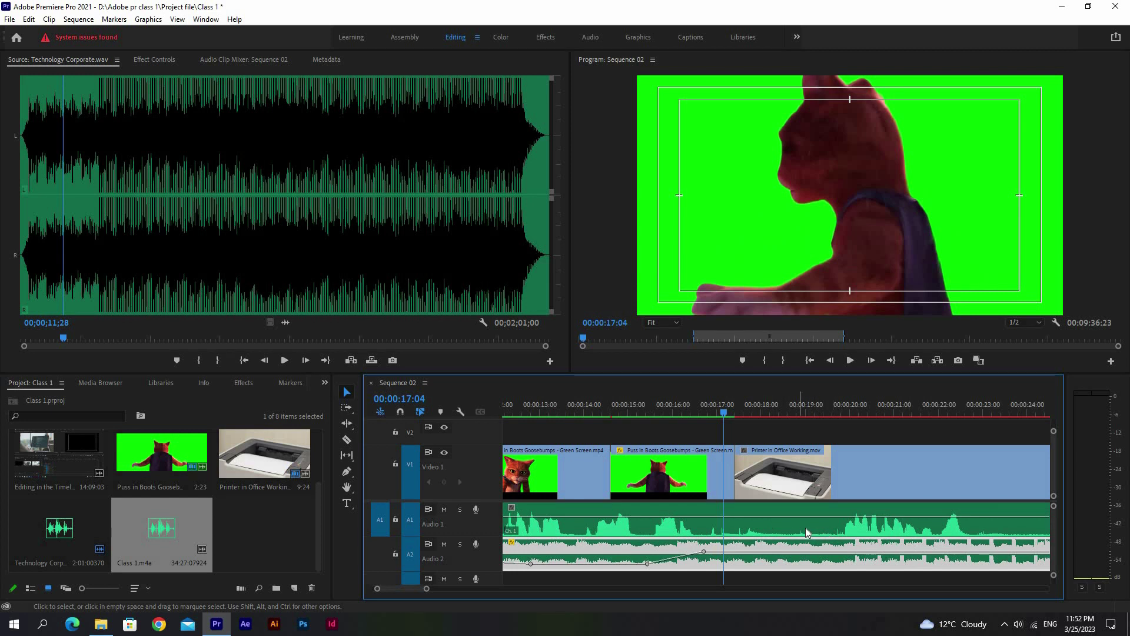
Step: Razor-cut the Audio 1 clip near 16 and 20 seconds and select the piece between the cuts
left_click(346, 440)
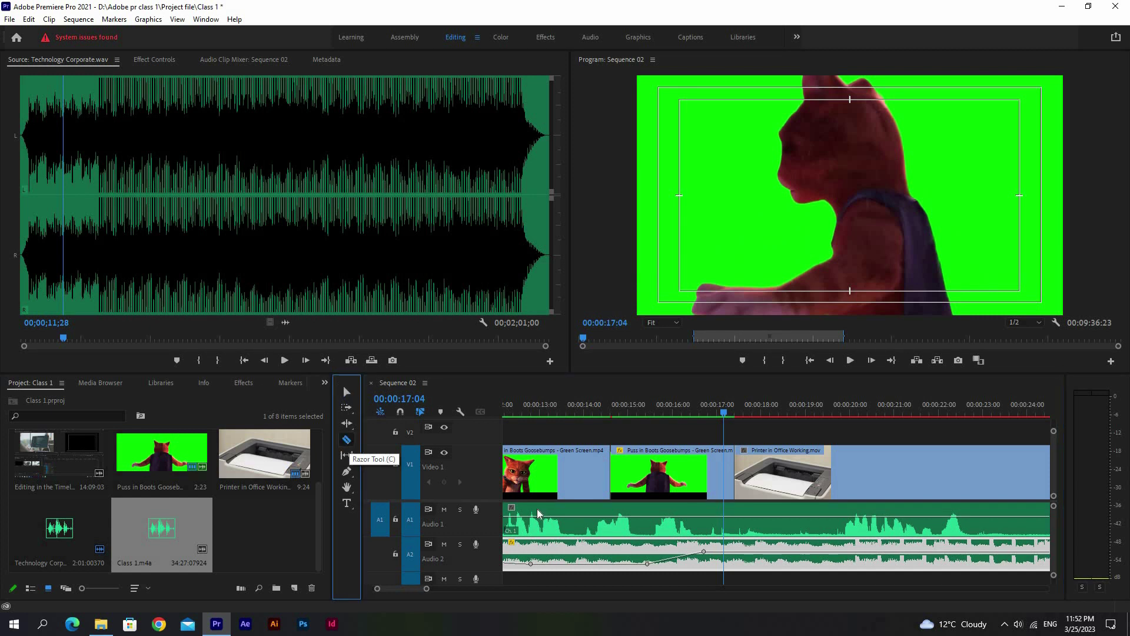
left_click(698, 528)
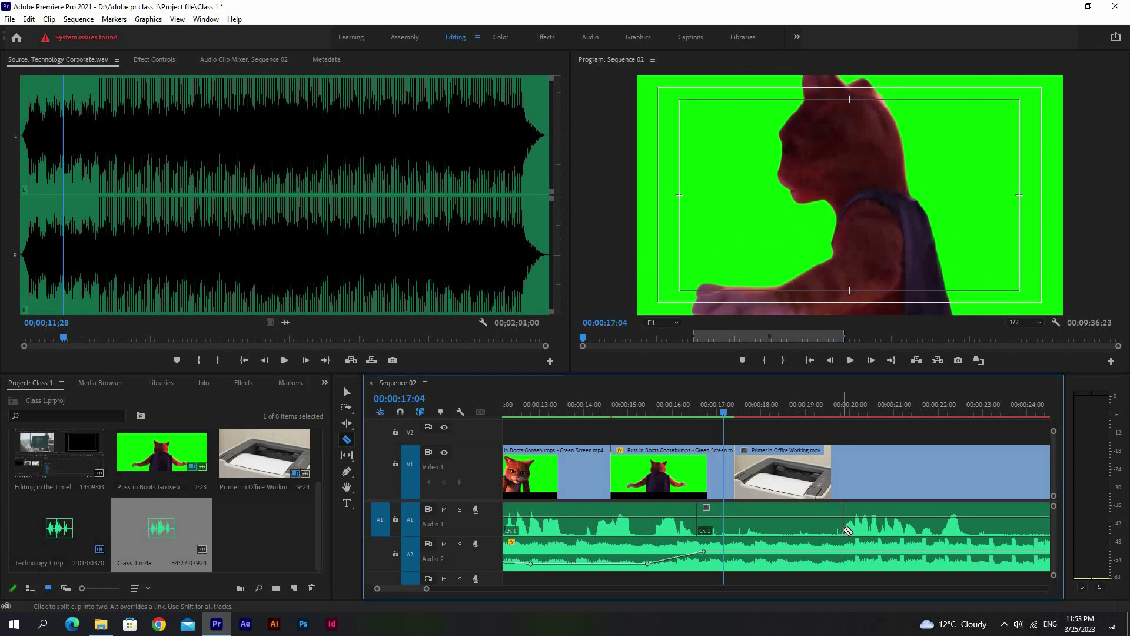
left_click(844, 529)
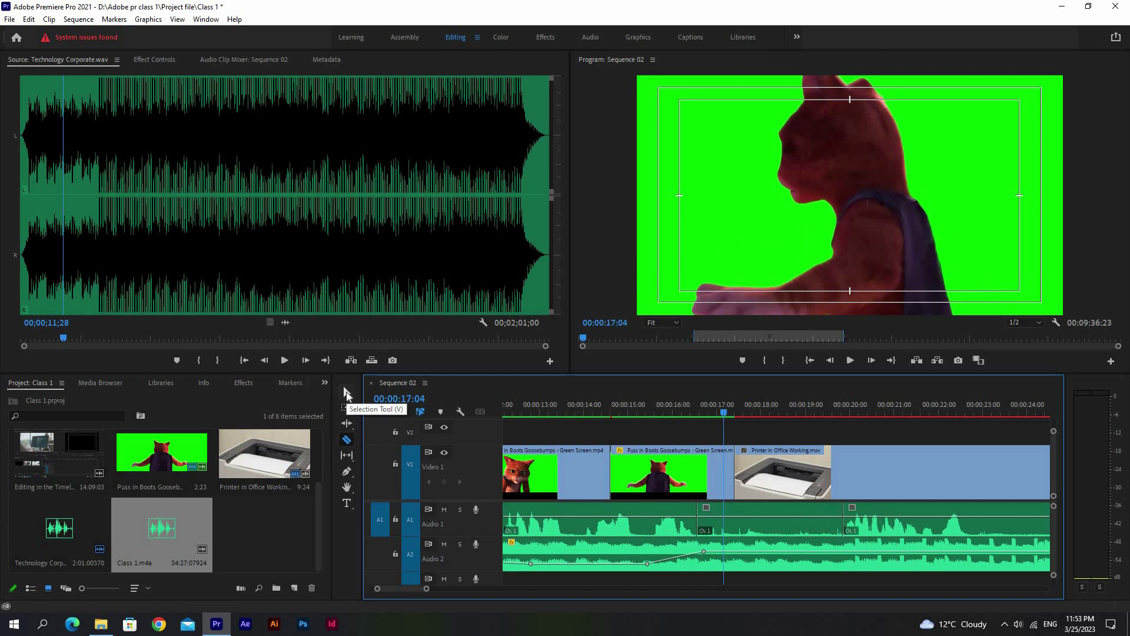
left_click(346, 394)
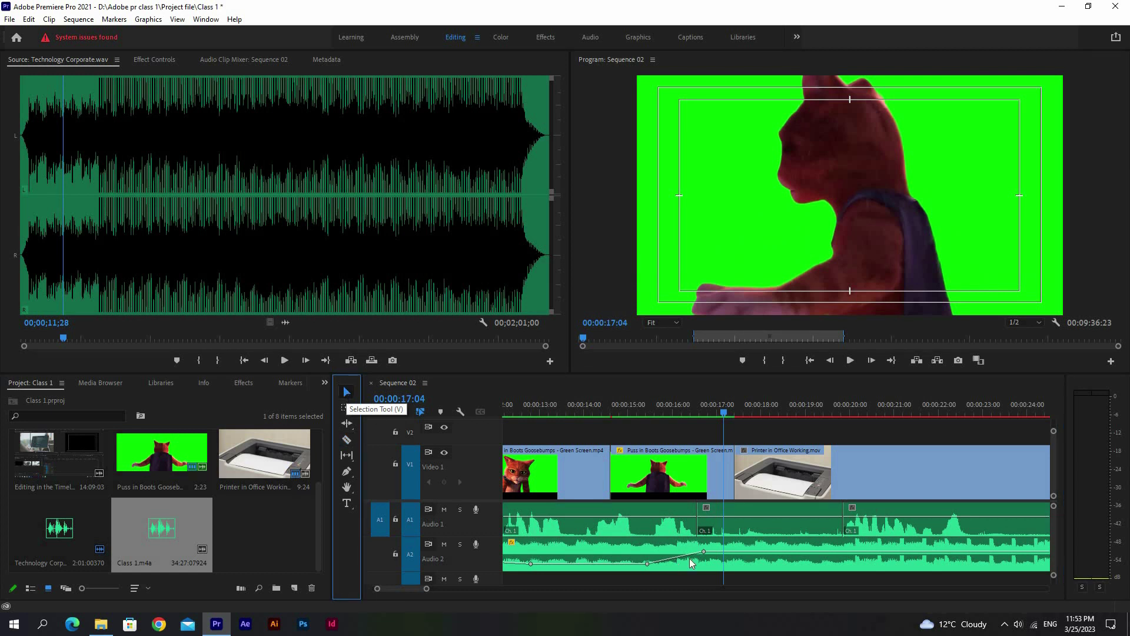
left_click(748, 525)
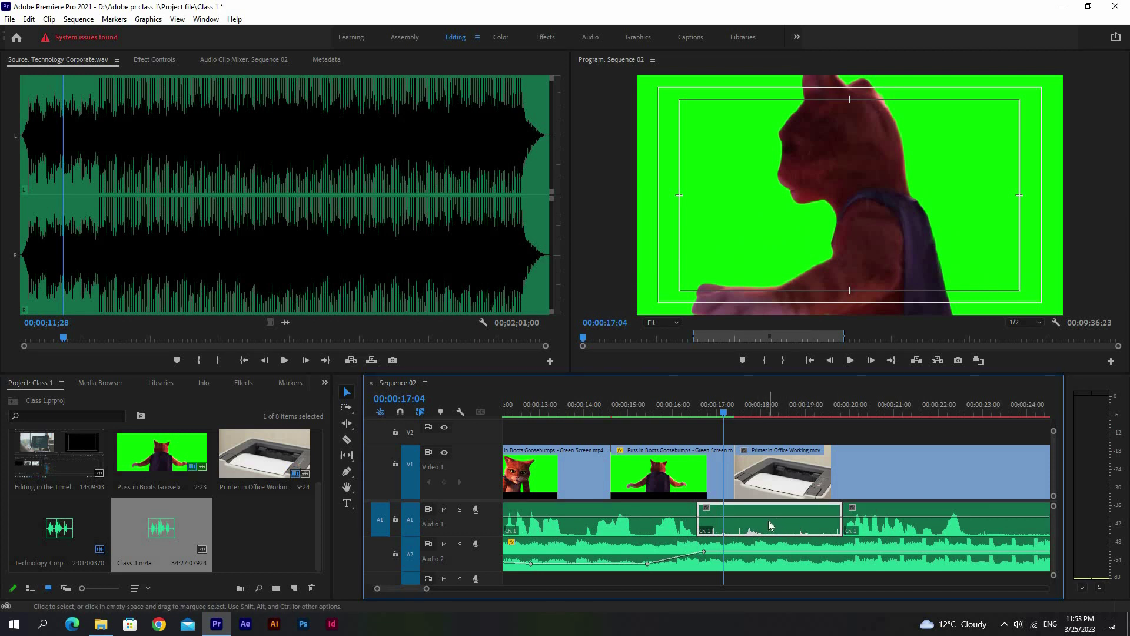
Step: Apply an Audio Gain adjustment to the 17–20 s piece and raise its volume line about 2.6 dB
right_click(769, 526)
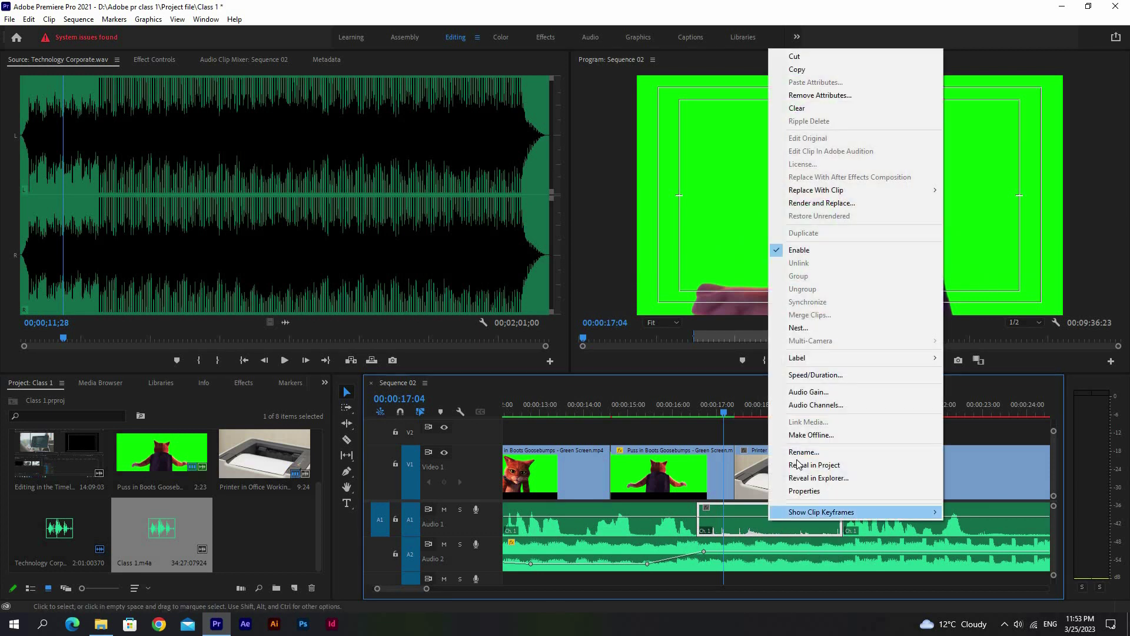
left_click(798, 392)
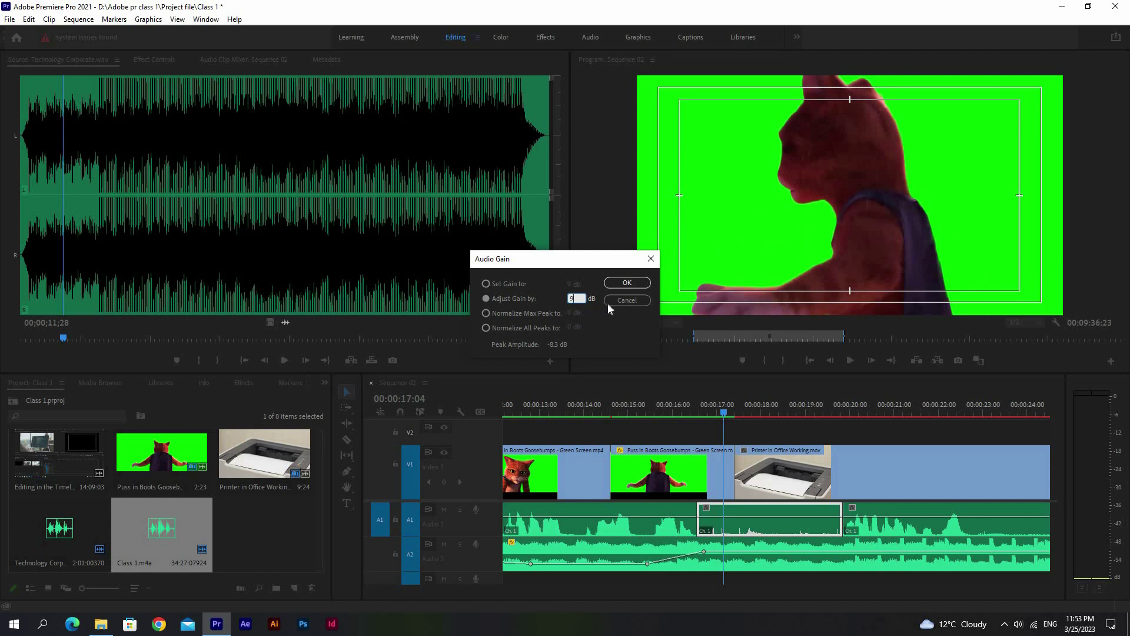
left_click(625, 284)
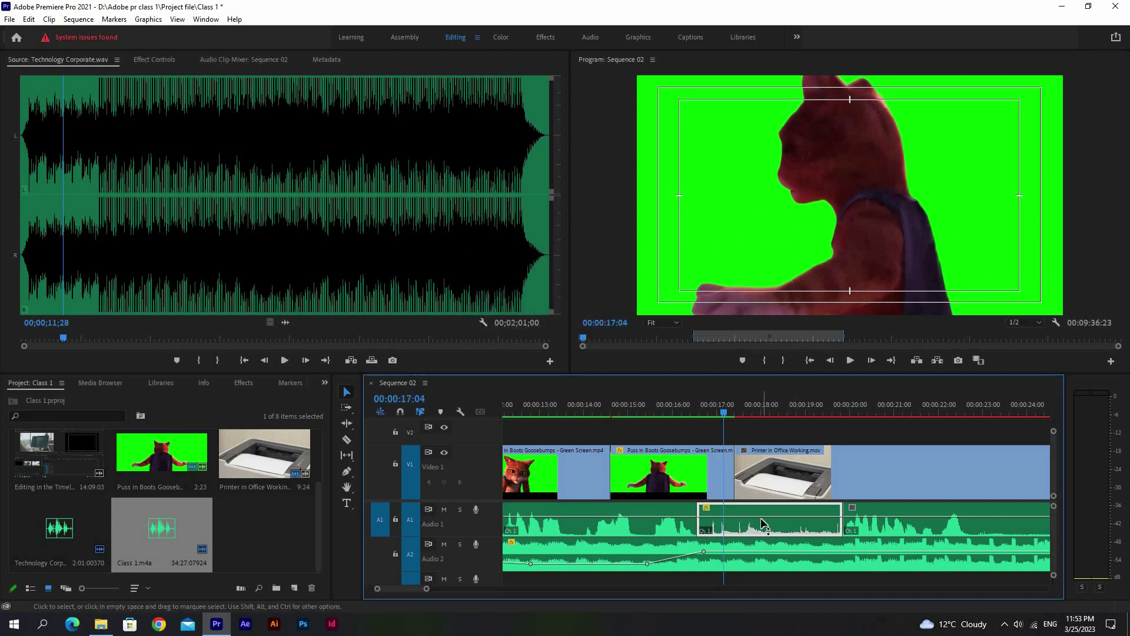
mouse_move(765, 517)
left_mouse_down()
mouse_move(765, 507)
mouse_move(765, 516)
left_mouse_up()
Step: Cut the Audio 1 clip at 00:00:14:07 and just after, then select the short piece ending near 15:05
left_click(596, 409)
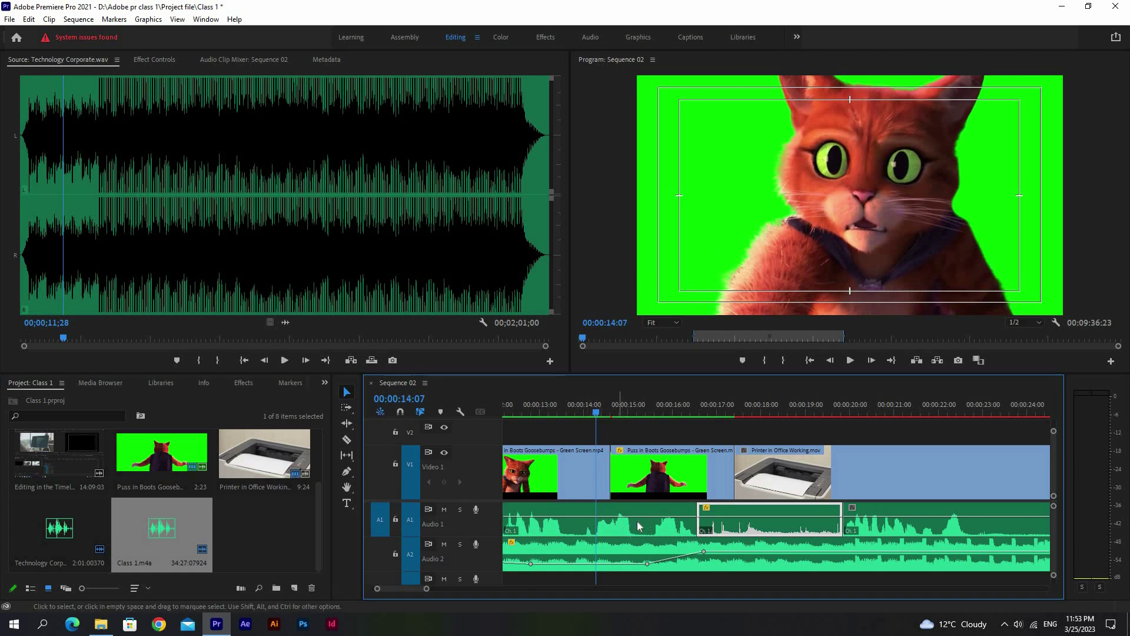
key("c")
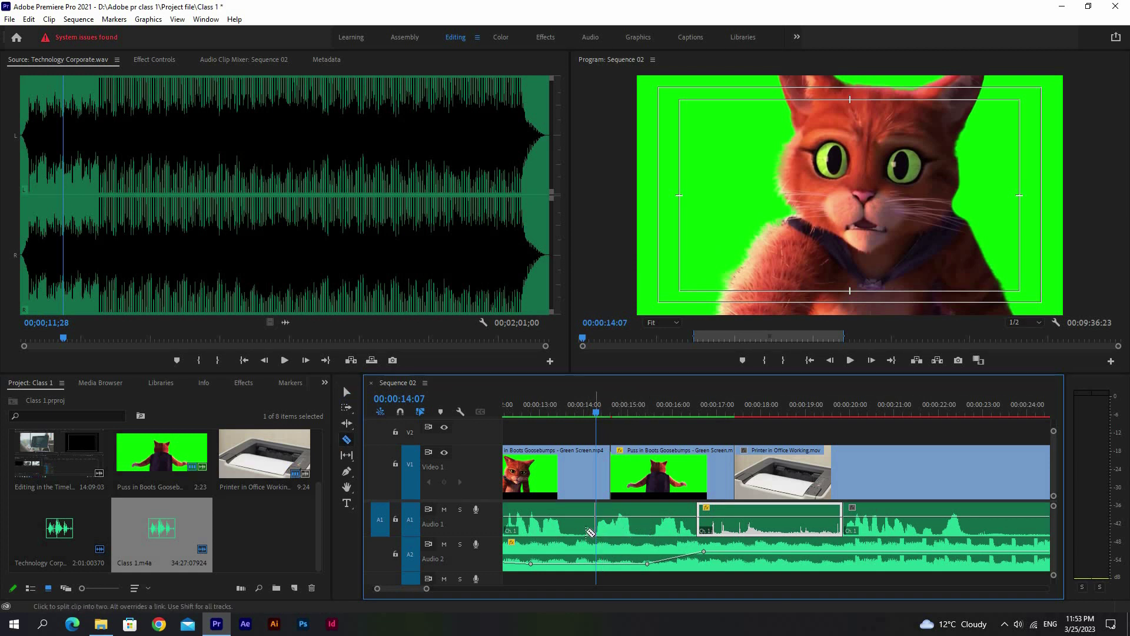
left_click(597, 527)
left_click(640, 528)
key("v")
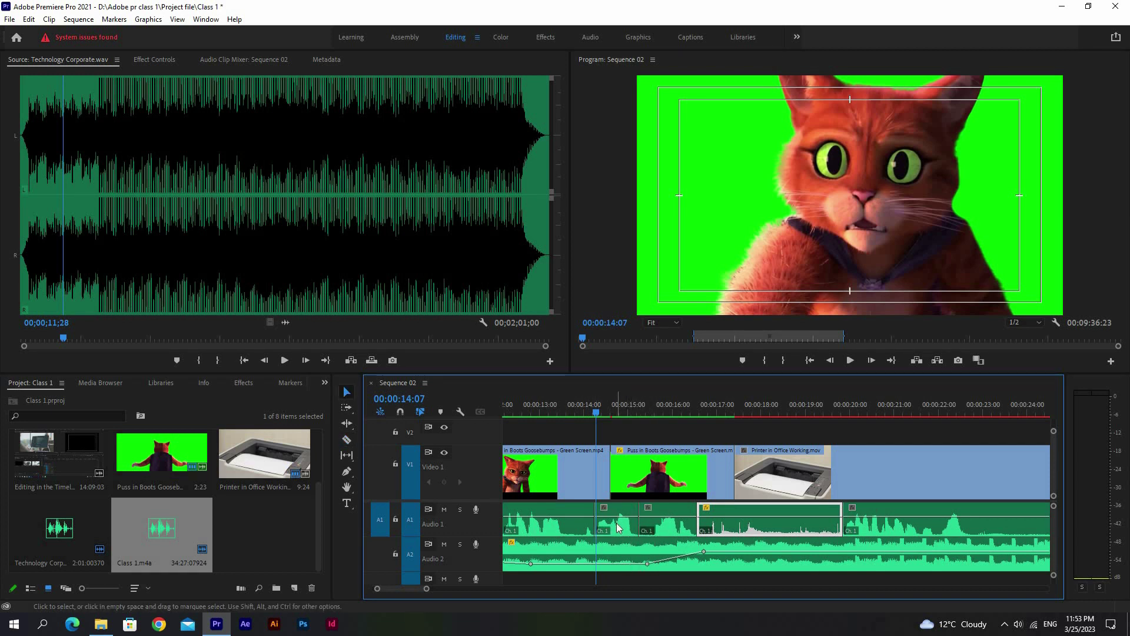
left_click(615, 521)
left_click(621, 412)
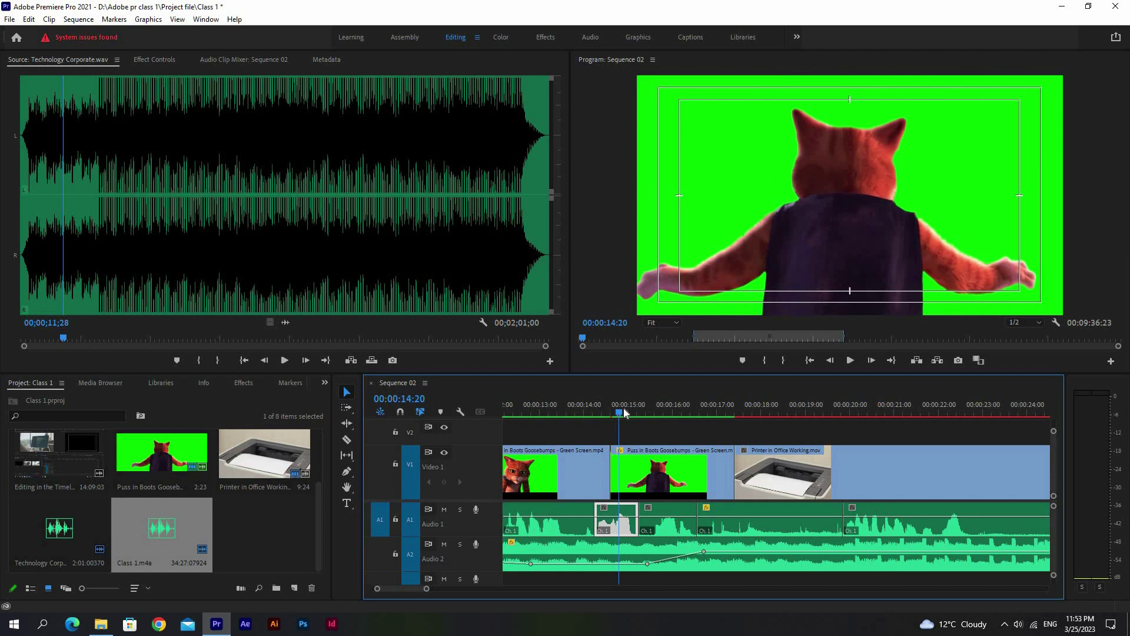
left_click_drag(622, 414, 636, 414)
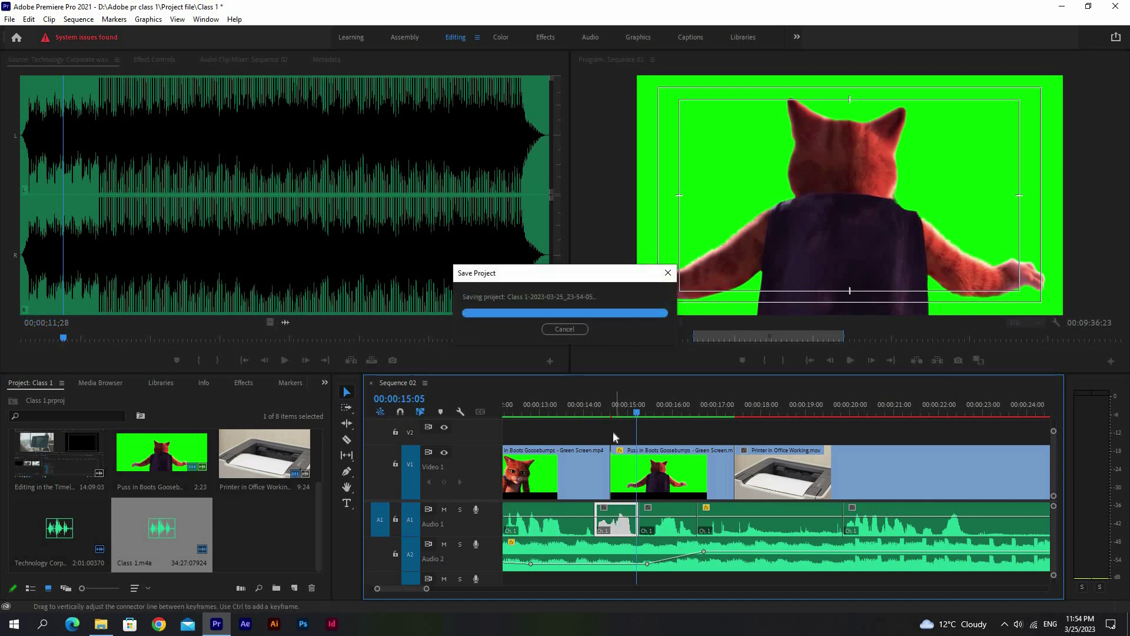
Step: Give the short 14–15 s Audio 1 piece a negative Audio Gain value, then zoom the timeline out
right_click(615, 517)
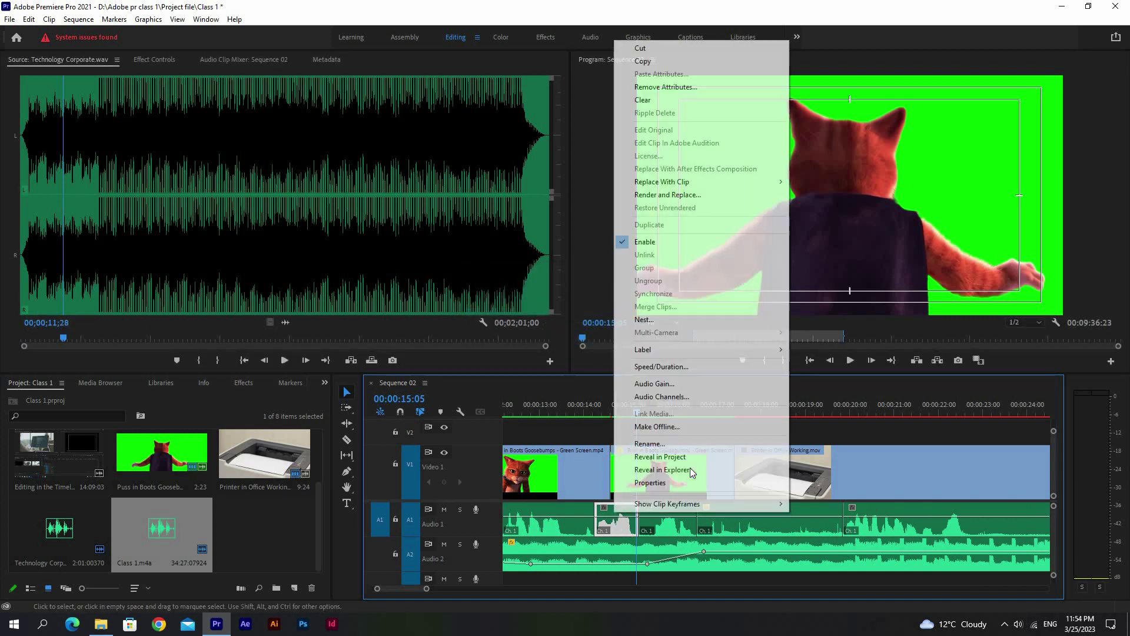
left_click(692, 387)
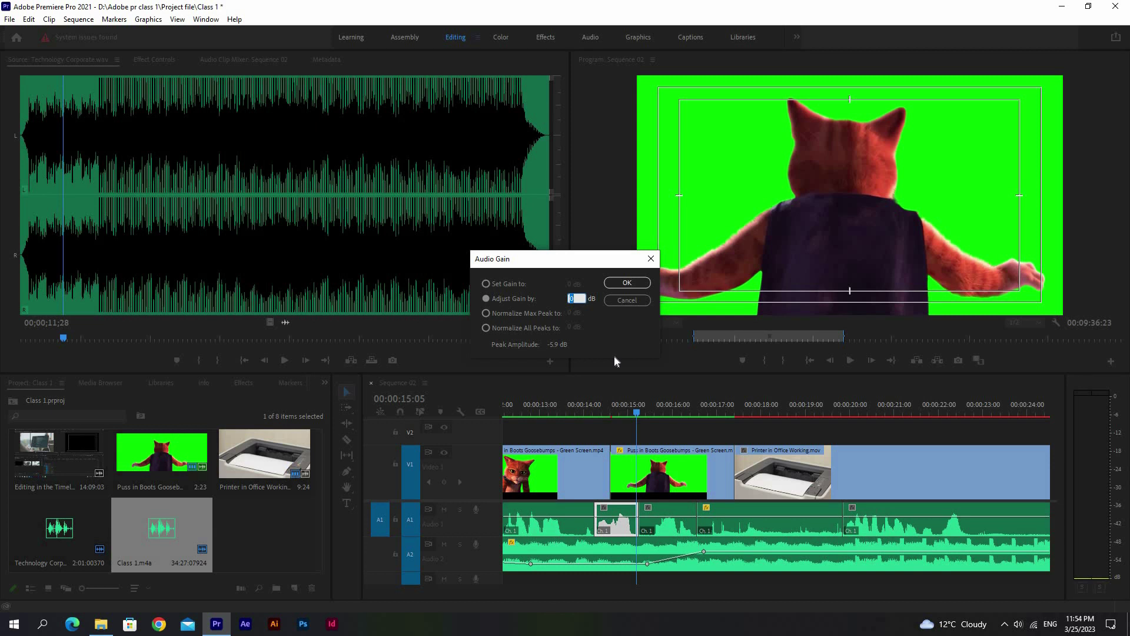
type("-4")
left_click(627, 283)
left_click(614, 412)
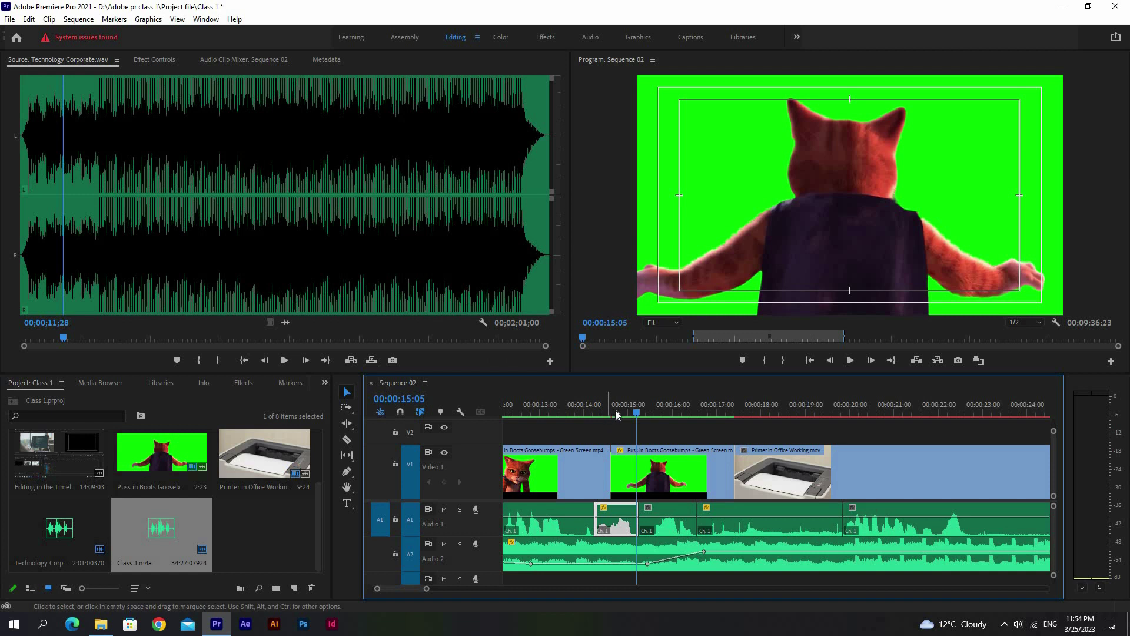
key("minus")
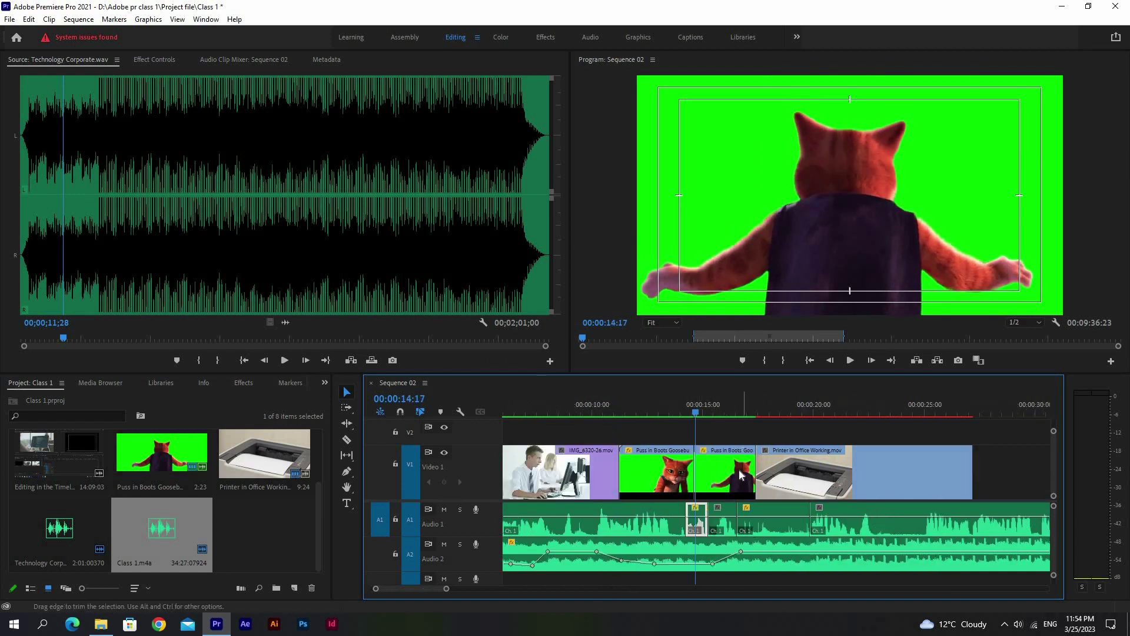
key("minus")
key("minus")
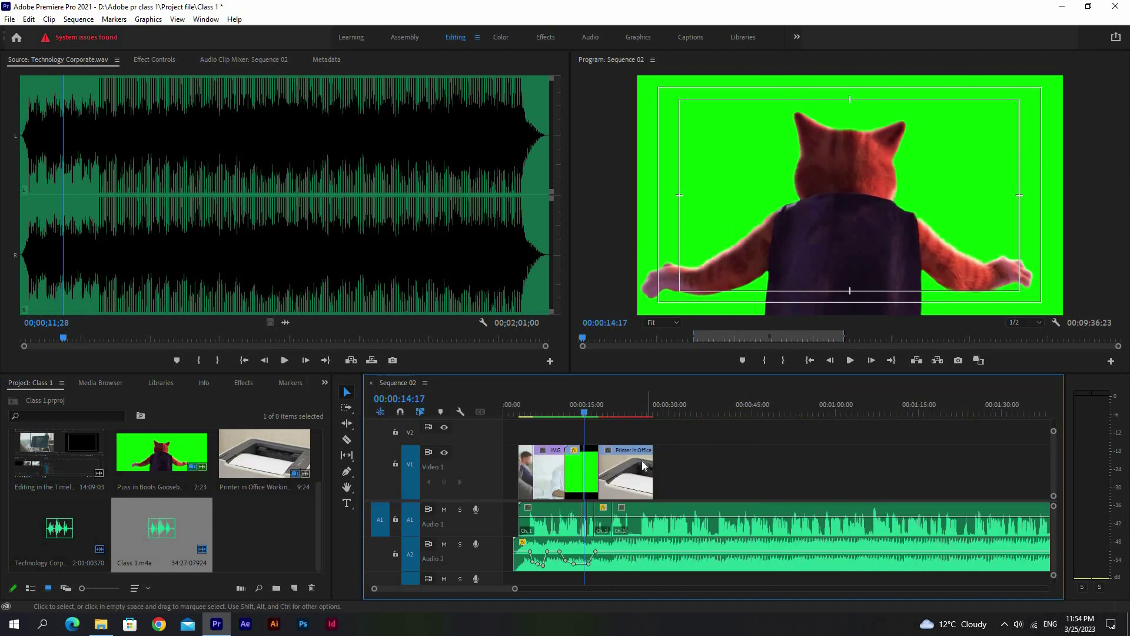
key("minus")
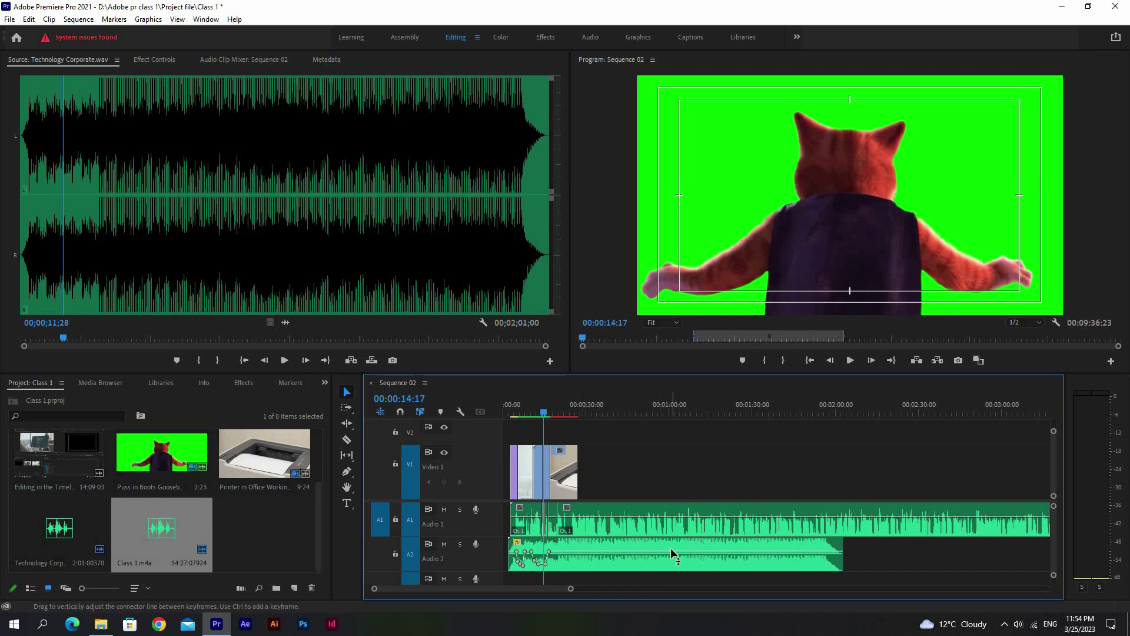
Step: Drag the Technology Corporate music on Audio 2 about +00:01:04:08 later, clearing the track's opening stretch
left_click(671, 549)
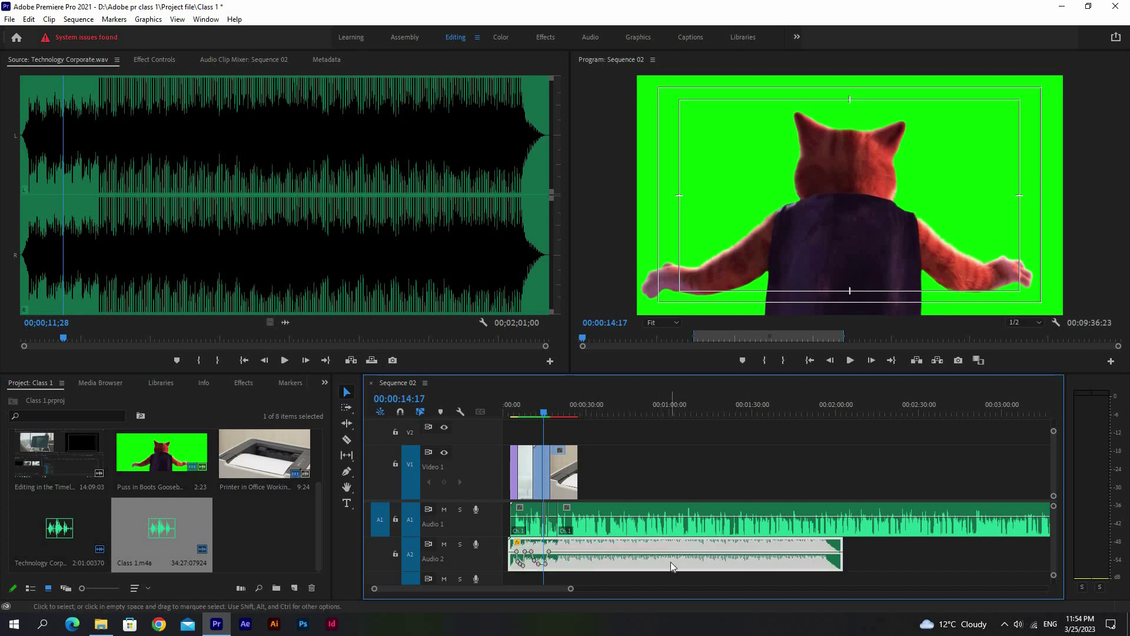
mouse_move(669, 561)
left_click(669, 545)
left_click_drag(670, 545, 759, 545)
left_click(667, 440)
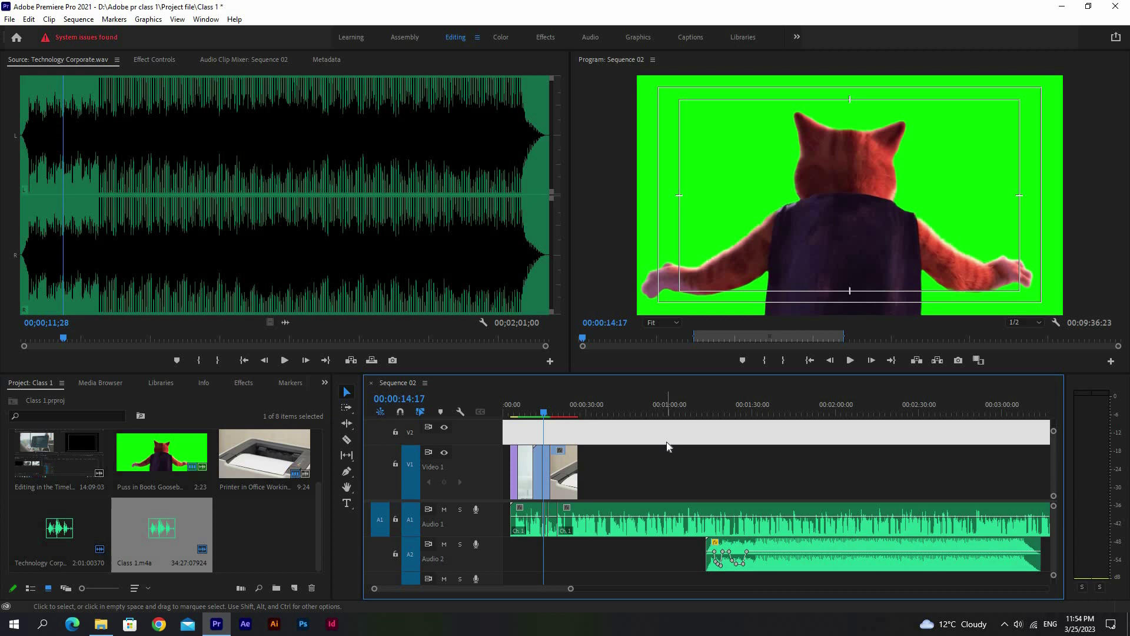
key("minus")
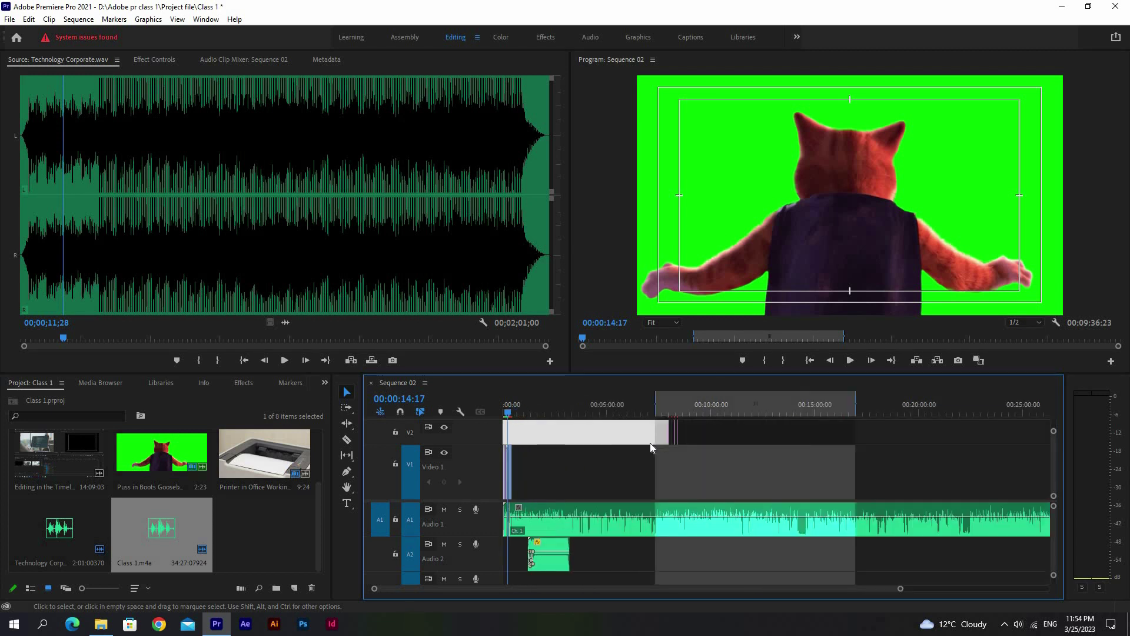
key("equal")
key("equal")
key("equal")
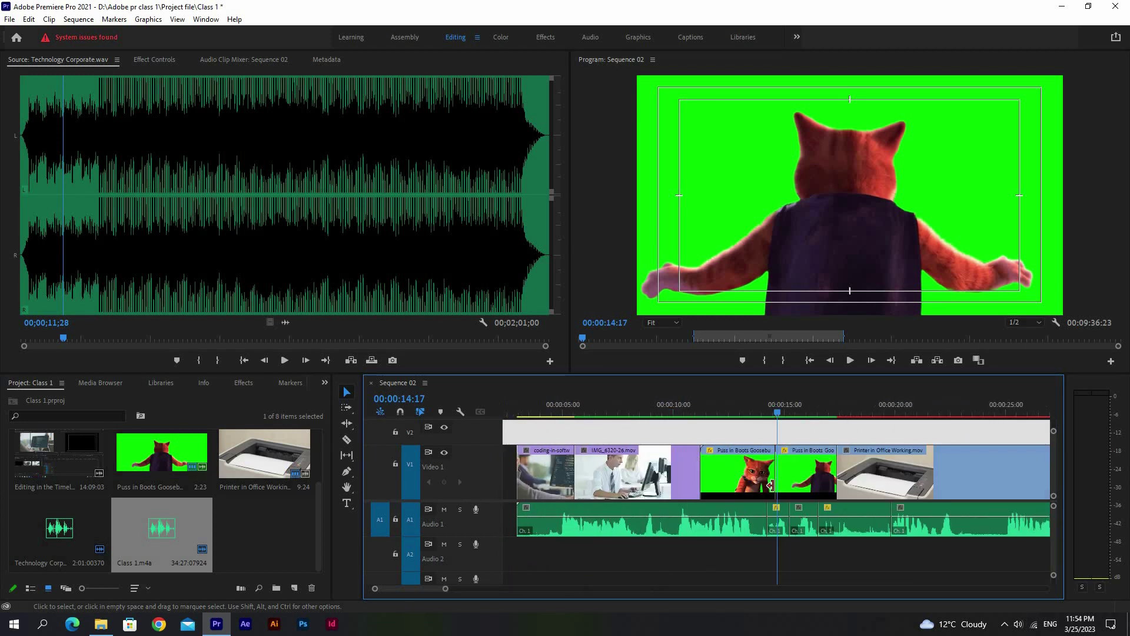
key("equal")
key("minus")
key("minus")
left_click(901, 406)
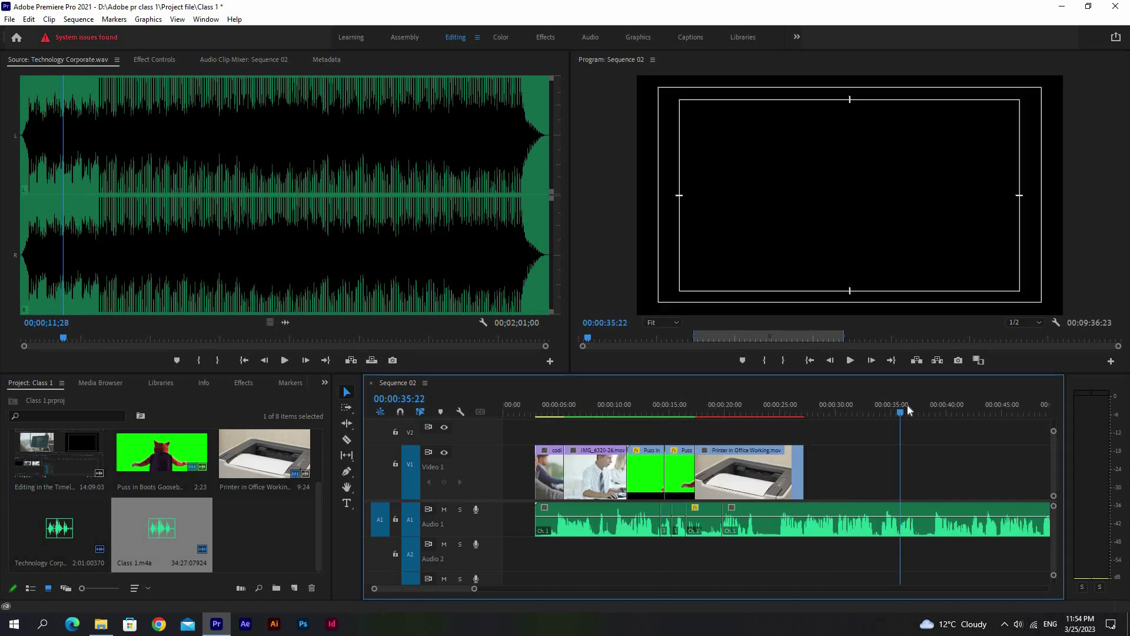
key("equal")
key("Left")
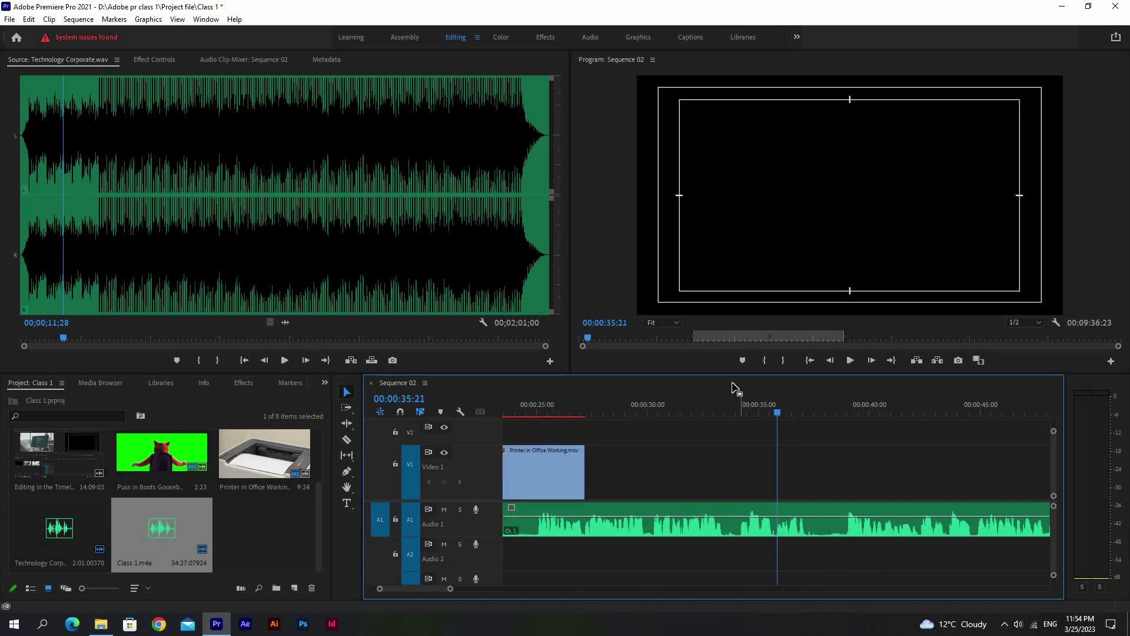
left_click(738, 405)
key("space")
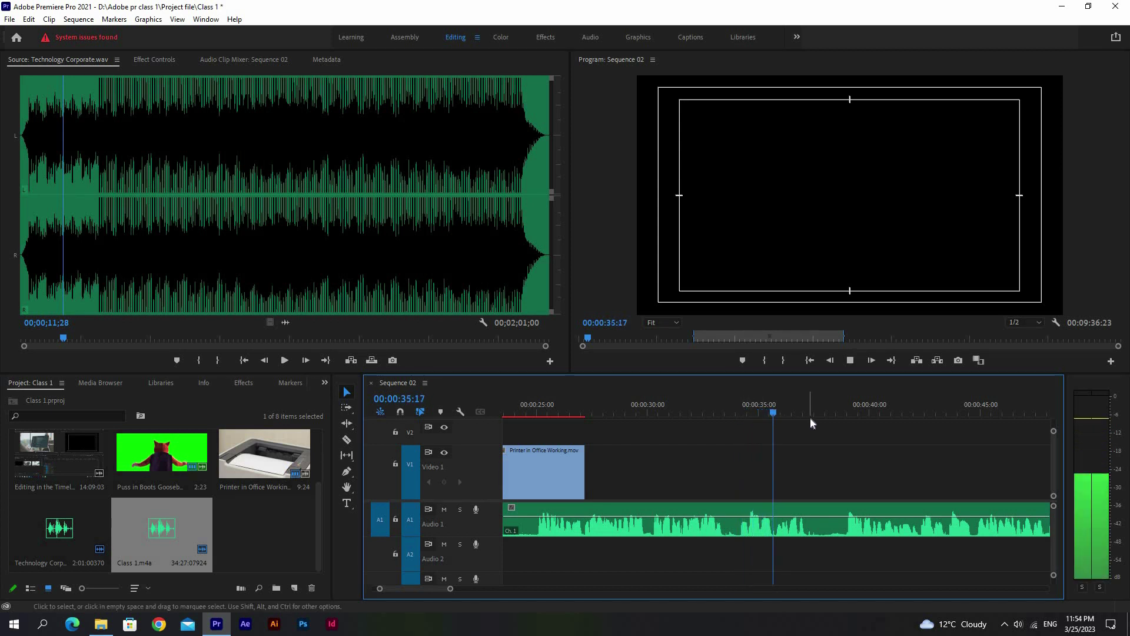
key("equal")
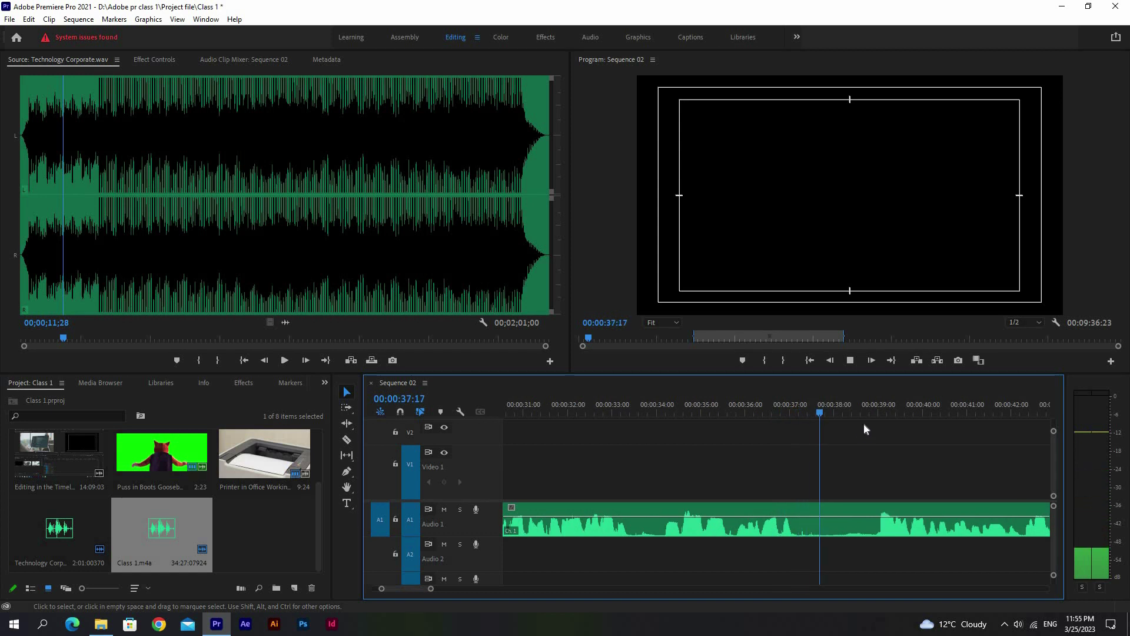
key("space")
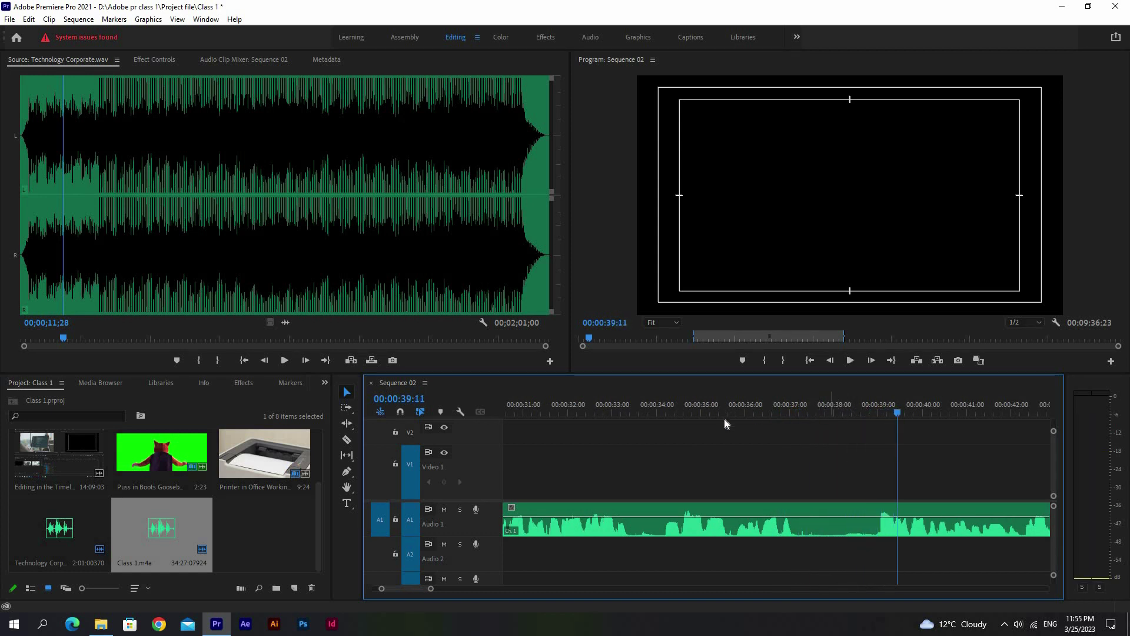
left_click(567, 398)
left_click(542, 391)
key("space")
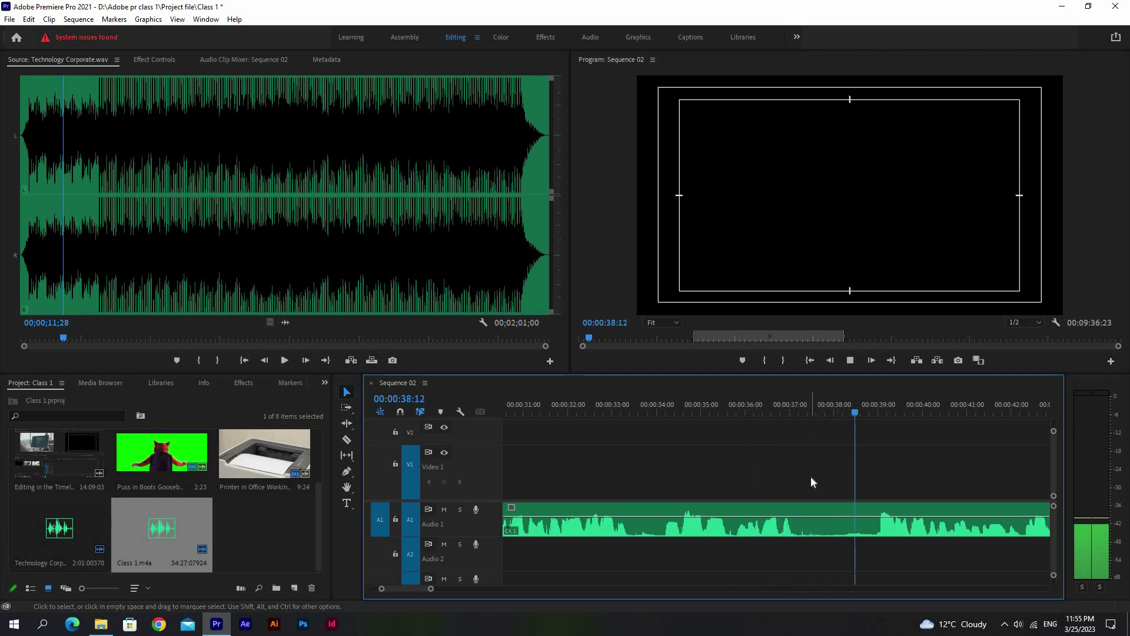
key("space")
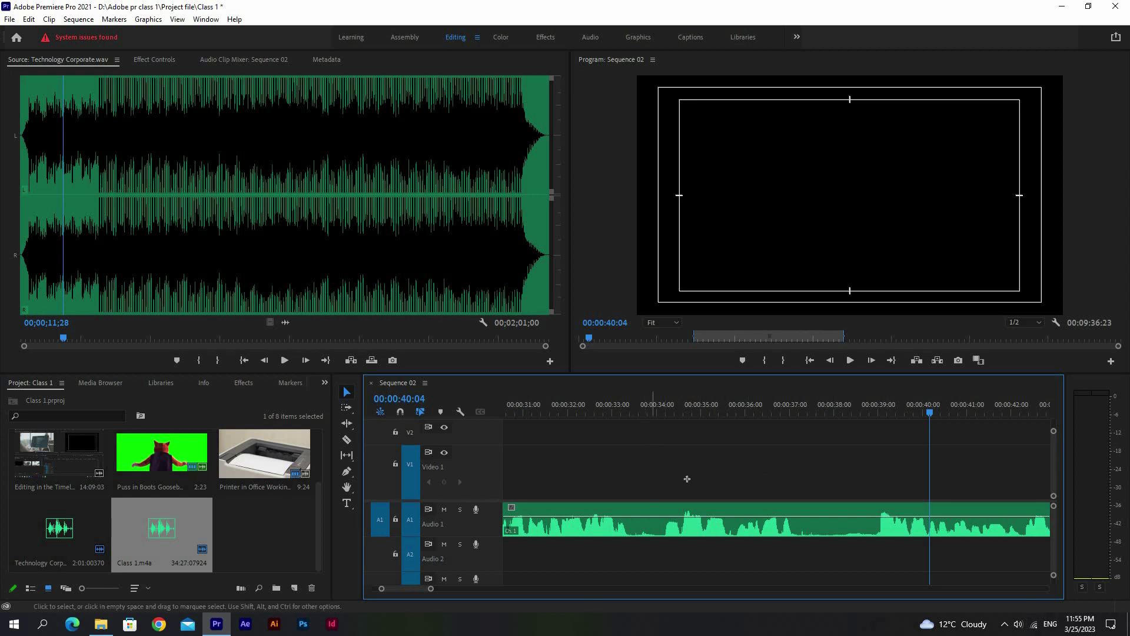
Step: Razor-cut the Audio 1 clip at about 00:00:34 and again near 00:00:39
left_click_drag(780, 529, 758, 518)
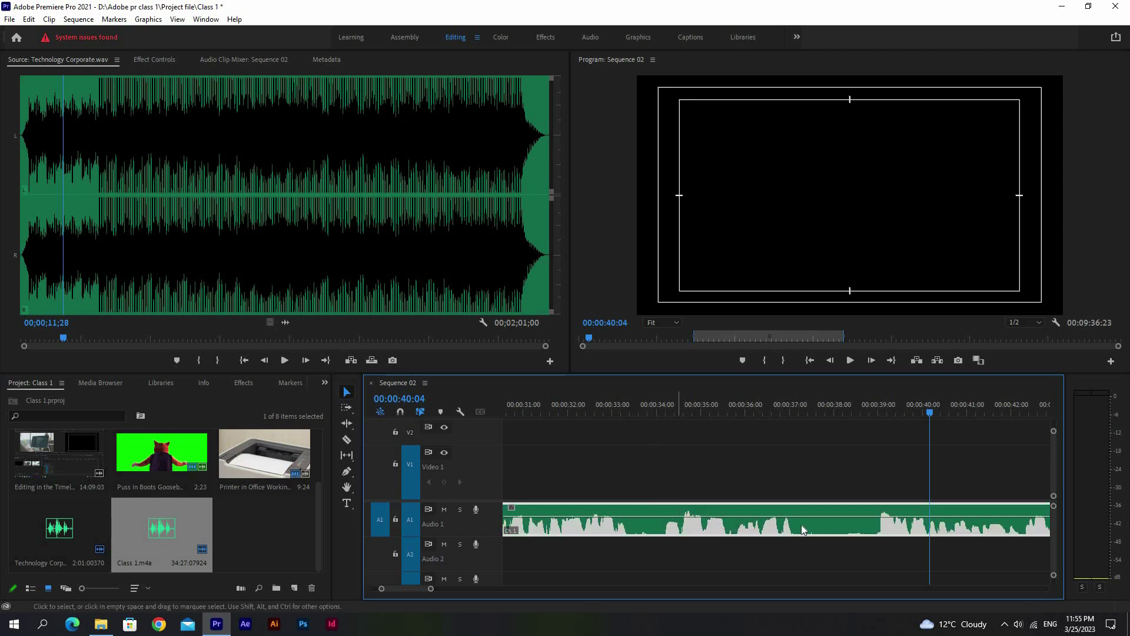
left_click_drag(666, 490, 666, 511)
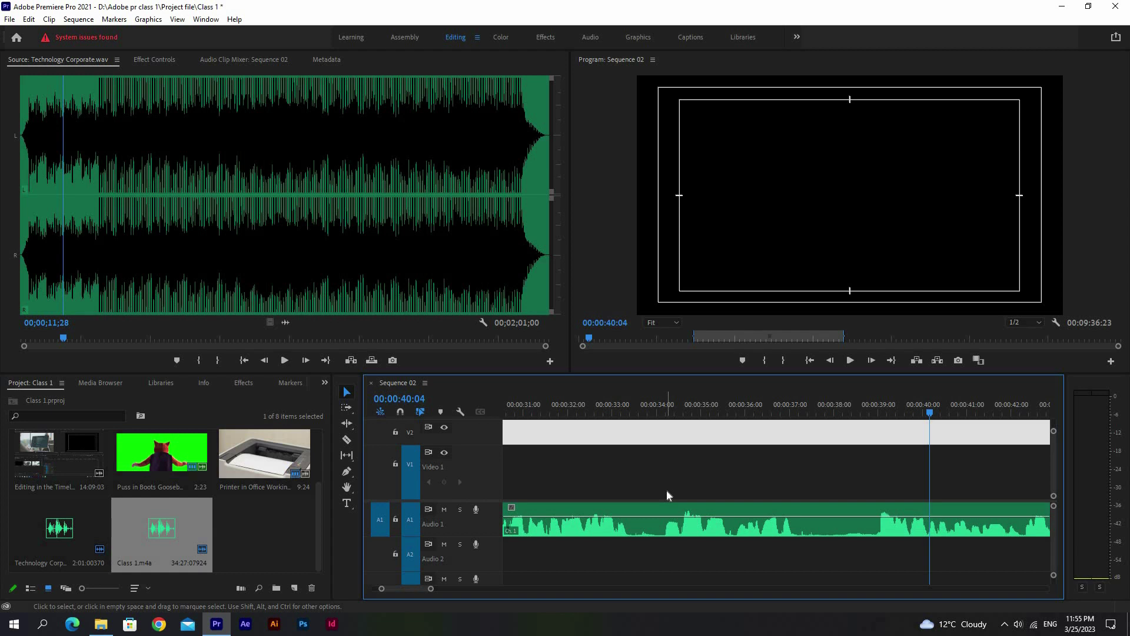
key("c")
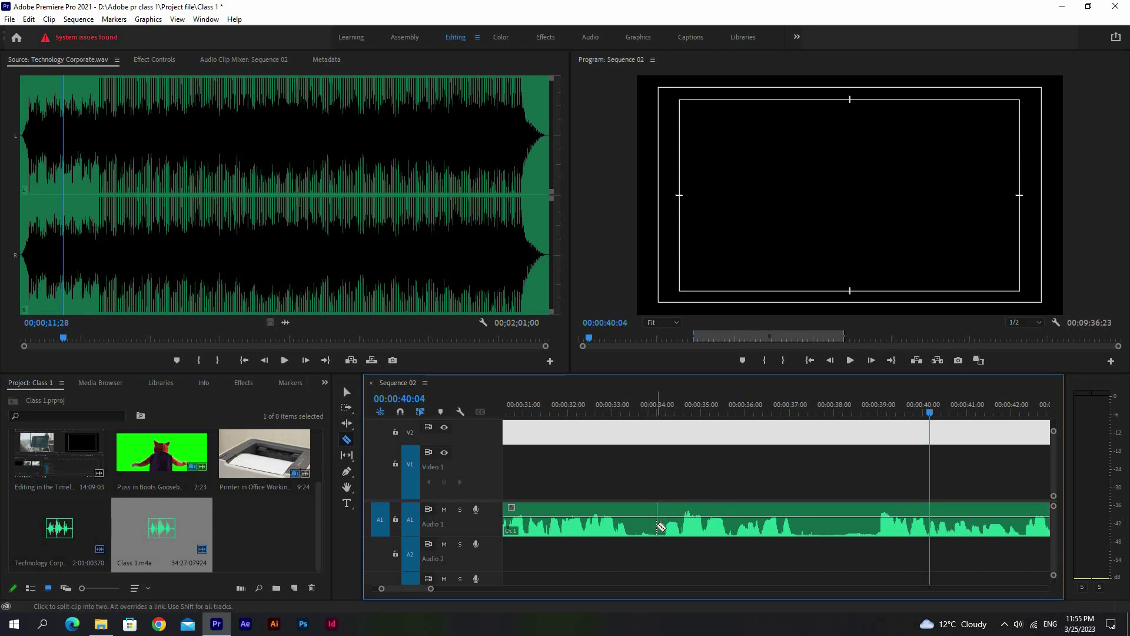
left_click(657, 525)
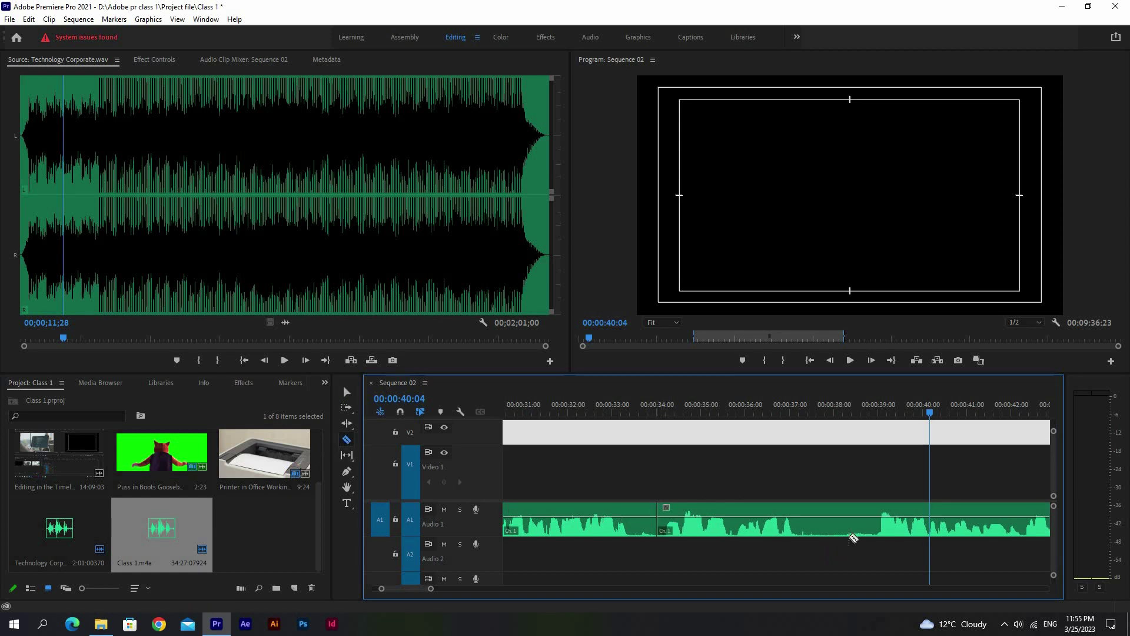
left_click(872, 527)
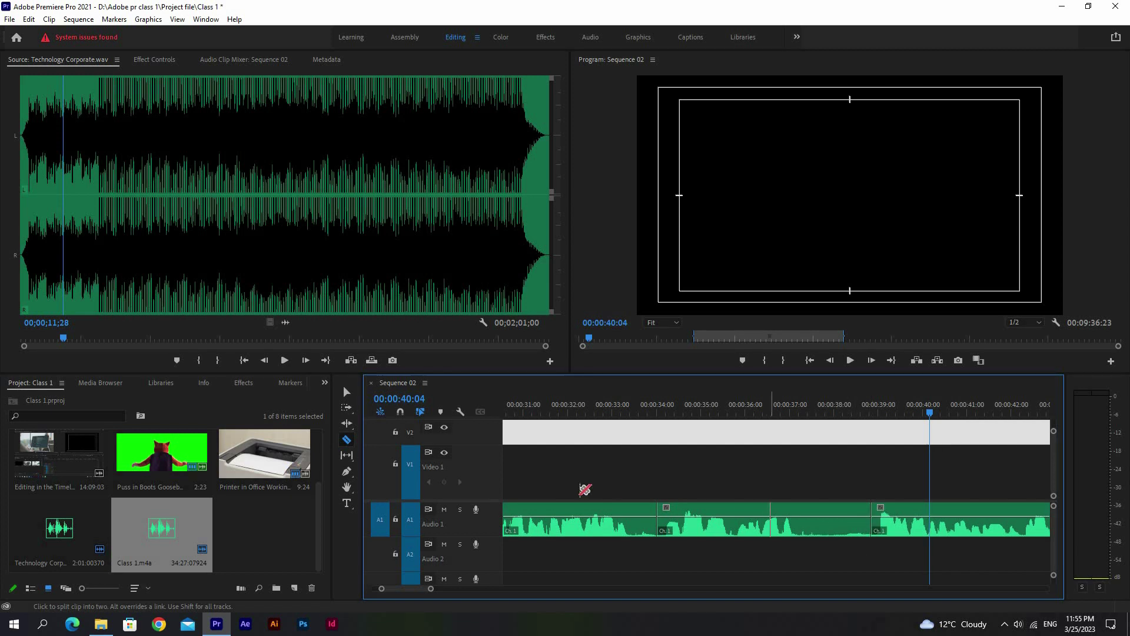
Step: Delete the middle Audio 1 piece and ripple delete the gap it leaves
key("v")
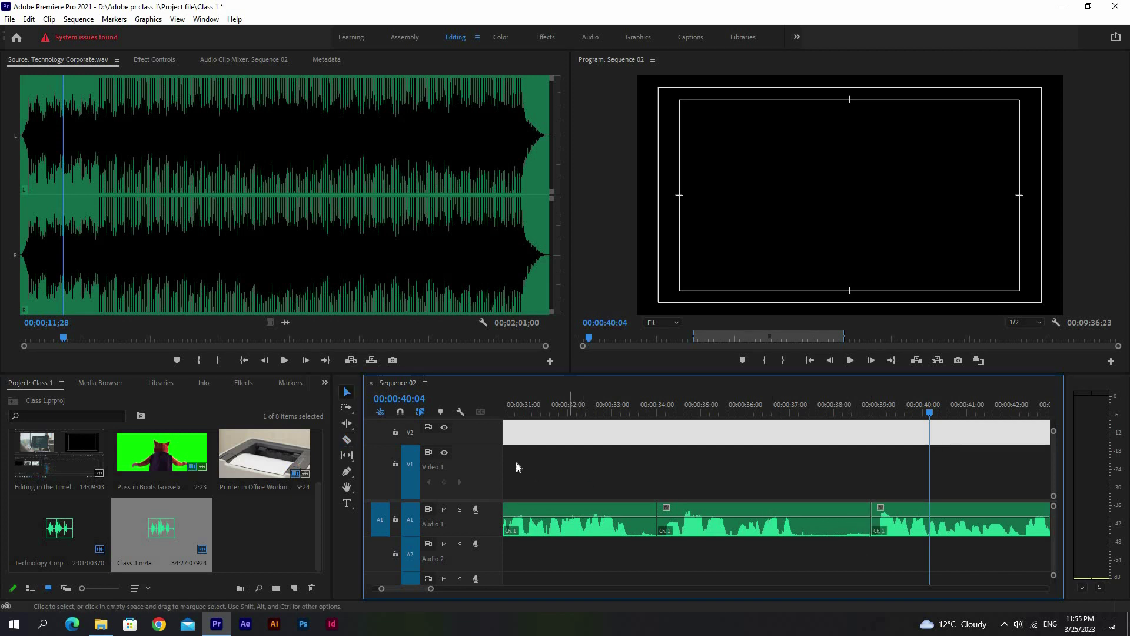
left_click(768, 515)
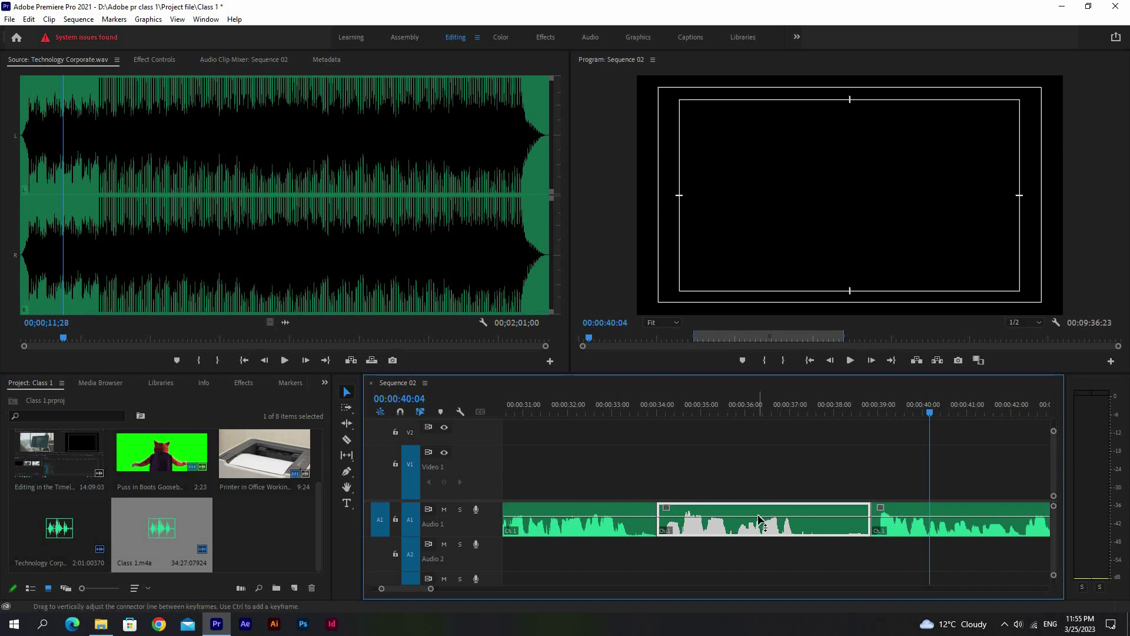
key("Delete")
right_click(757, 518)
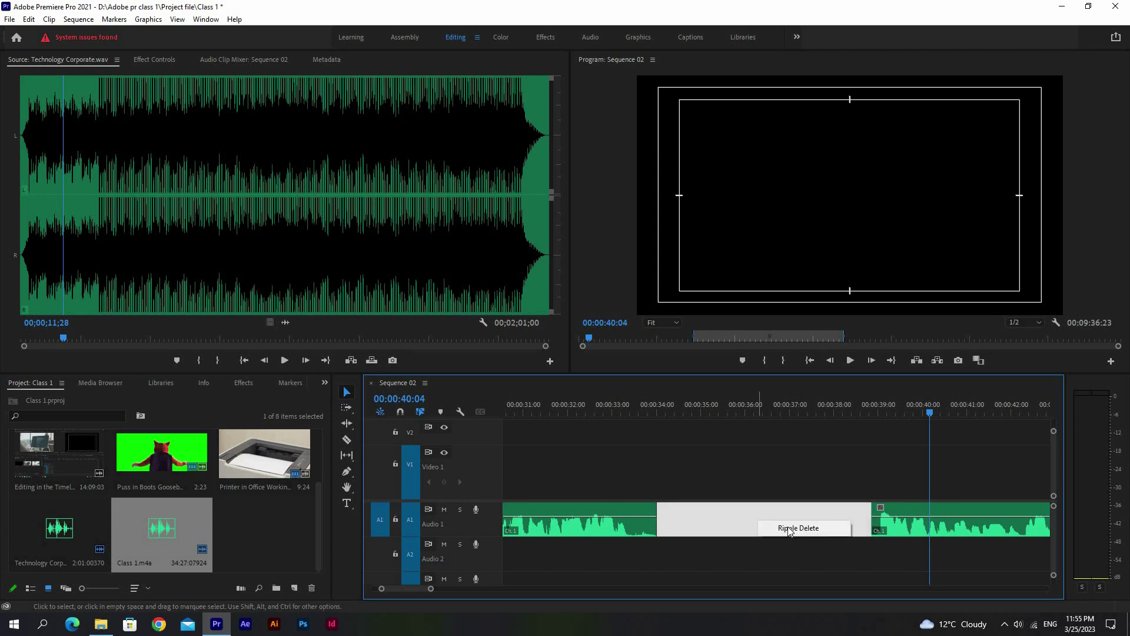
left_click(792, 528)
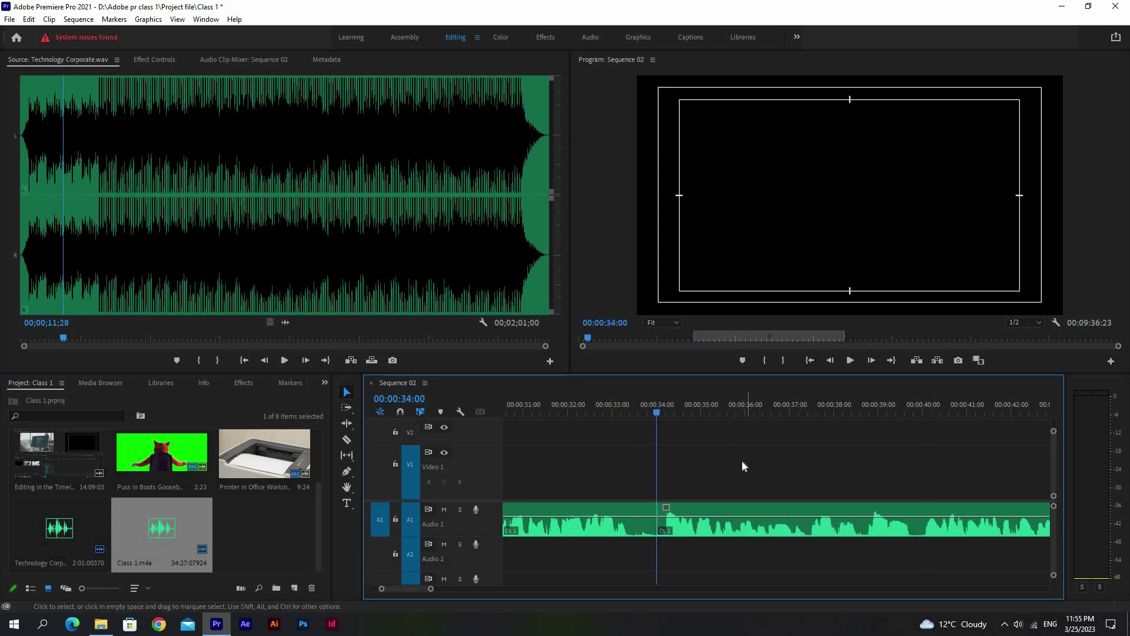
Step: Zoom in on the Audio 1 edit near 00:00:33, preview it, and park the playhead at 00:00:33:15
key("minus")
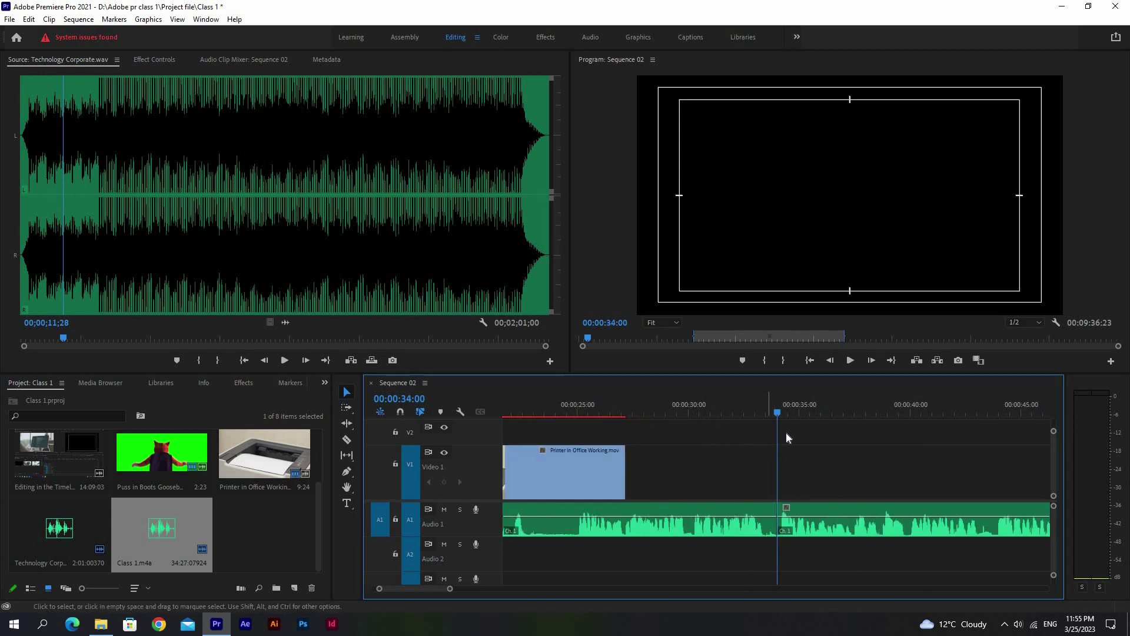
key("space")
key("minus")
key("equal")
left_click(629, 401)
key("equal")
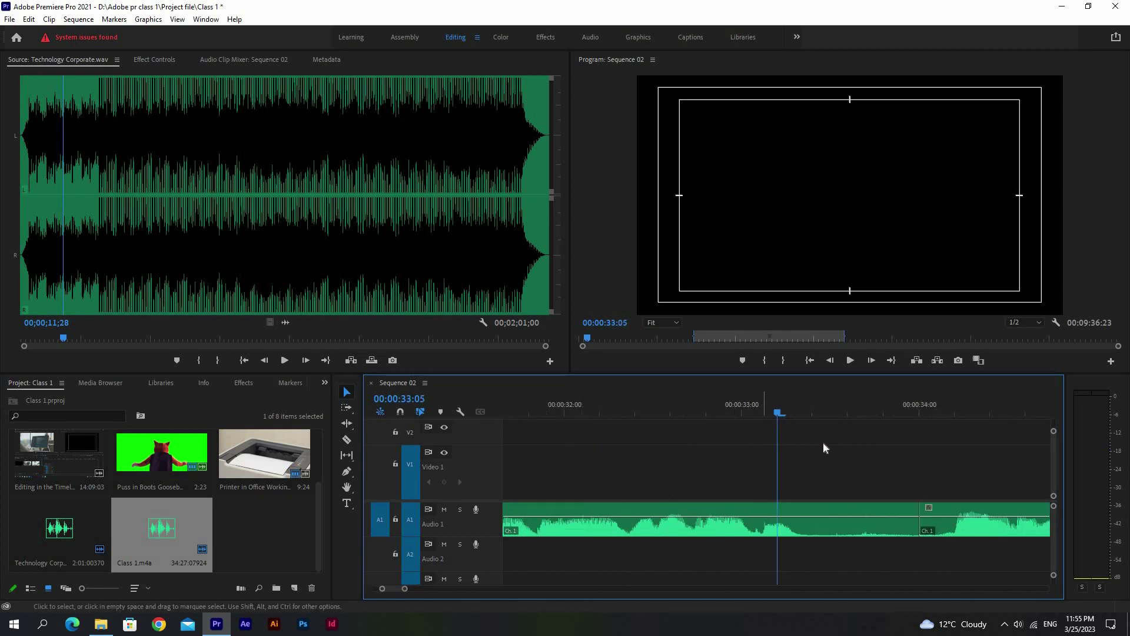
key("space")
left_click(848, 411)
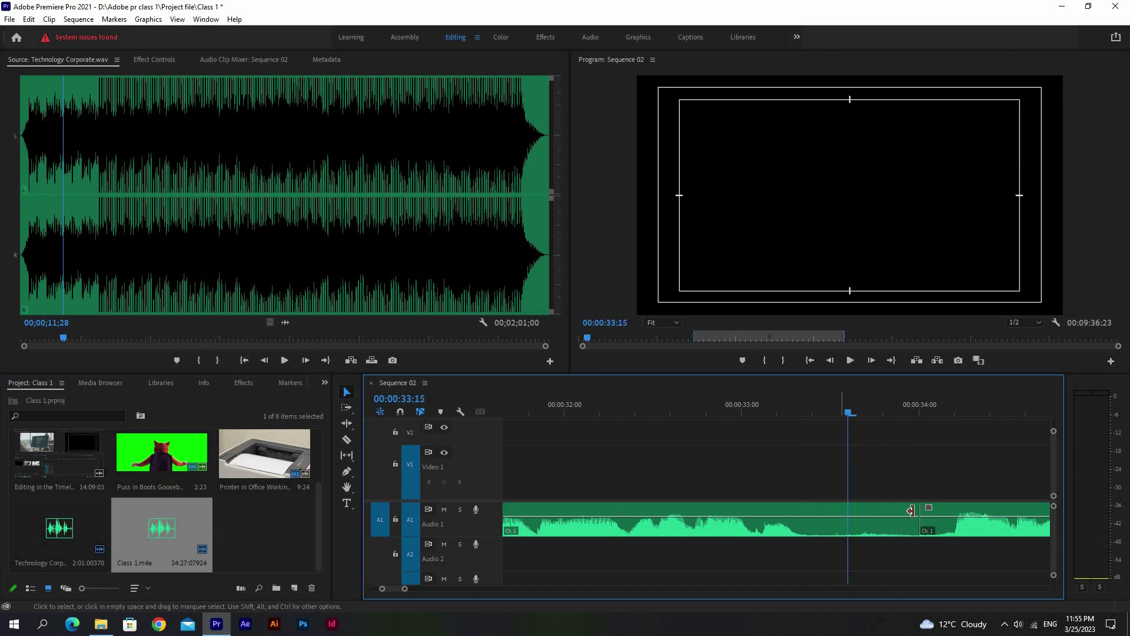
Step: Trim a few frames off the Audio 1 clip's end and ripple delete the resulting gap
left_click_drag(825, 512, 832, 511)
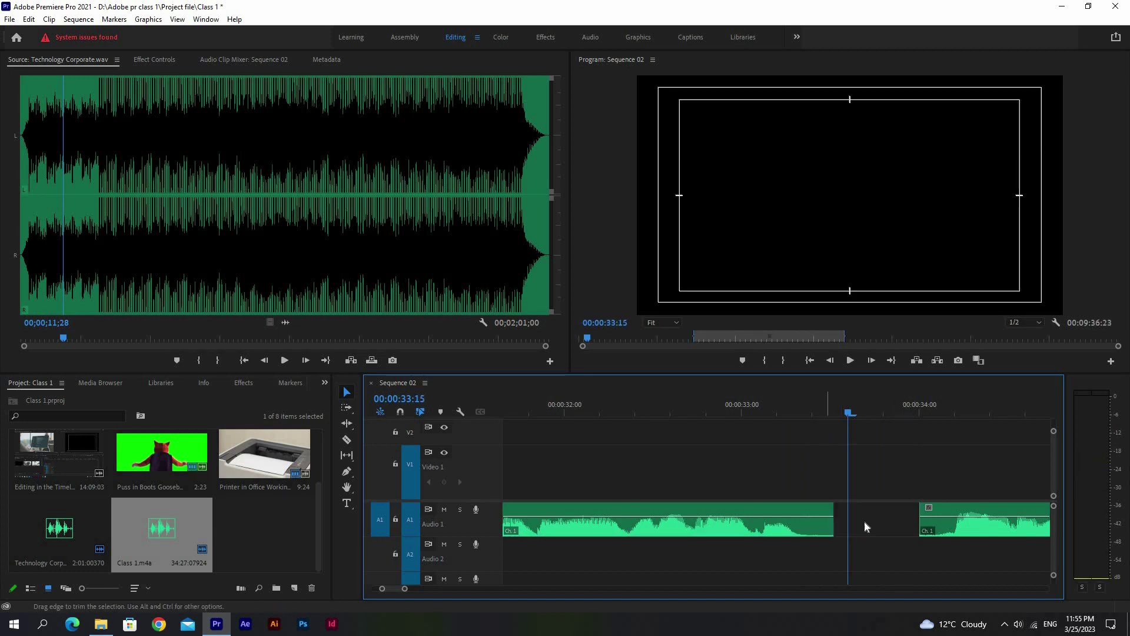
right_click(877, 519)
left_click(889, 529)
key("minus")
key("minus")
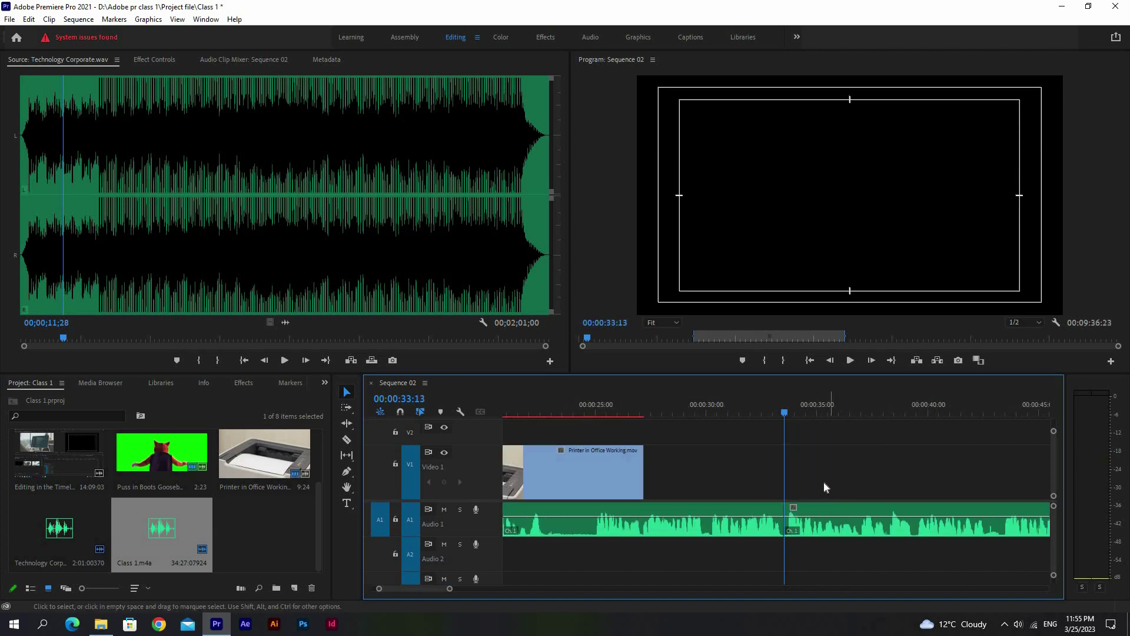
key("minus")
key("minus")
key("equal")
key("equal")
key("equal")
key("equal")
mouse_move(801, 404)
left_mouse_down()
mouse_move(833, 405)
mouse_move(757, 406)
left_mouse_up()
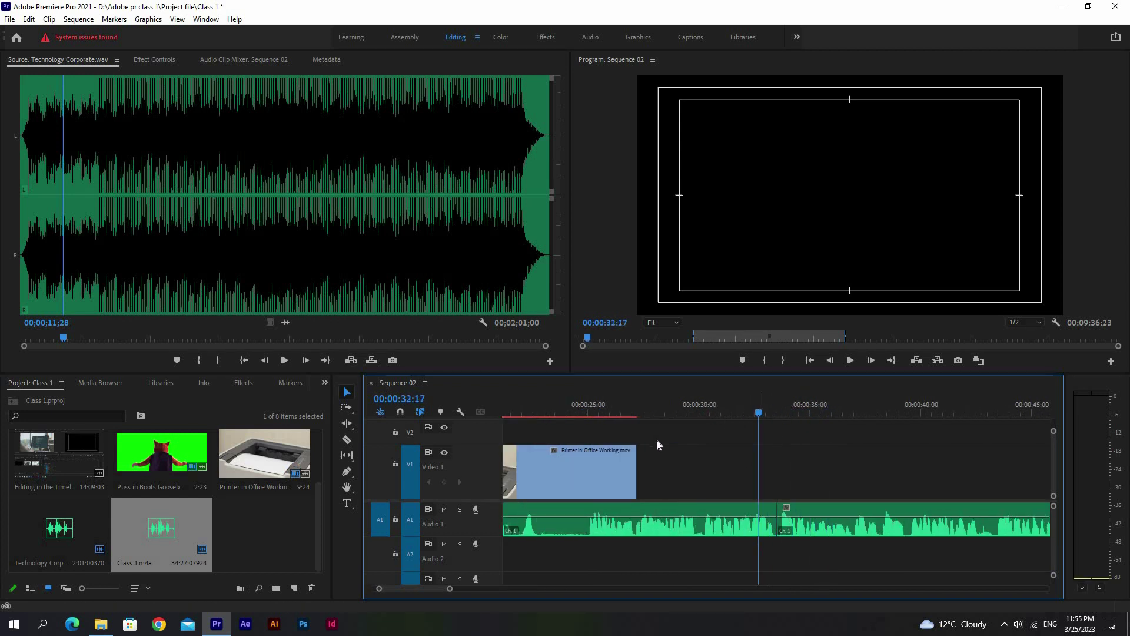
key("minus")
key("minus")
Step: Trim about 9 frames off the Audio 1 clip's start so it begins with the first video clip near 00:00:03
left_click(534, 406)
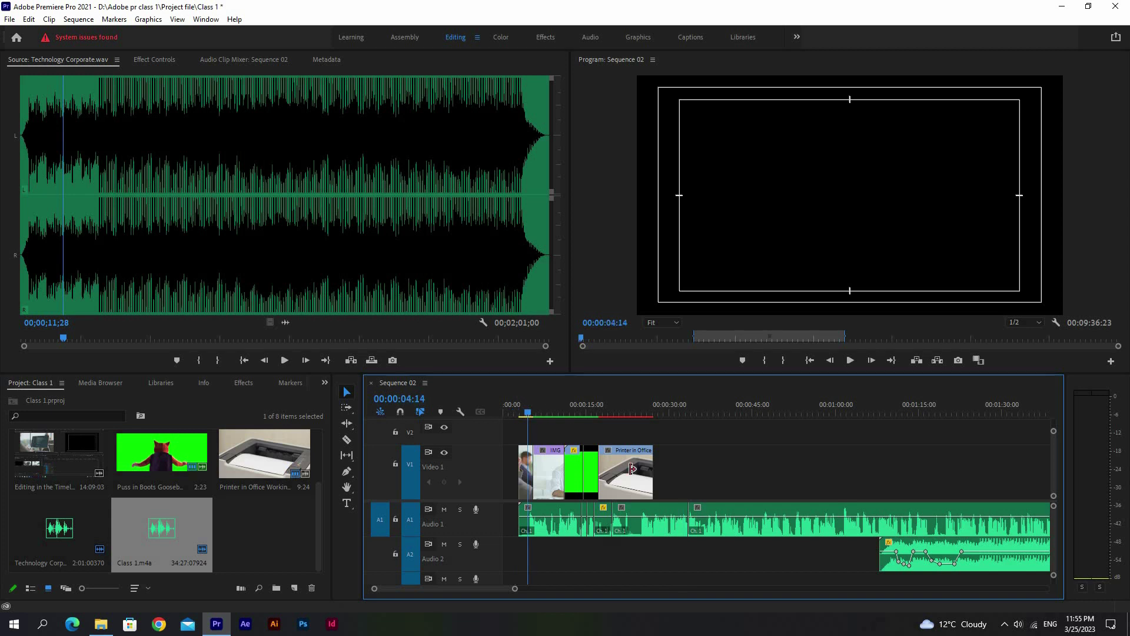
key("equal")
key("equal")
key("equal")
key("equal")
left_click_drag(651, 522, 654, 516)
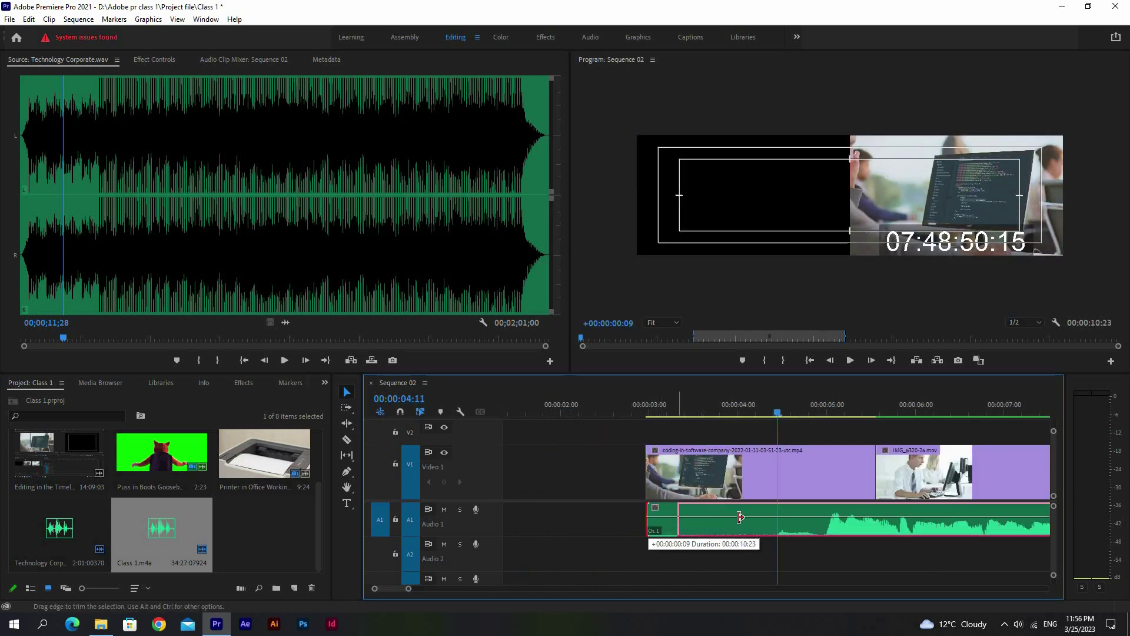
mouse_move(654, 516)
left_mouse_down()
mouse_move(638, 511)
mouse_move(818, 508)
mouse_move(703, 515)
left_mouse_up()
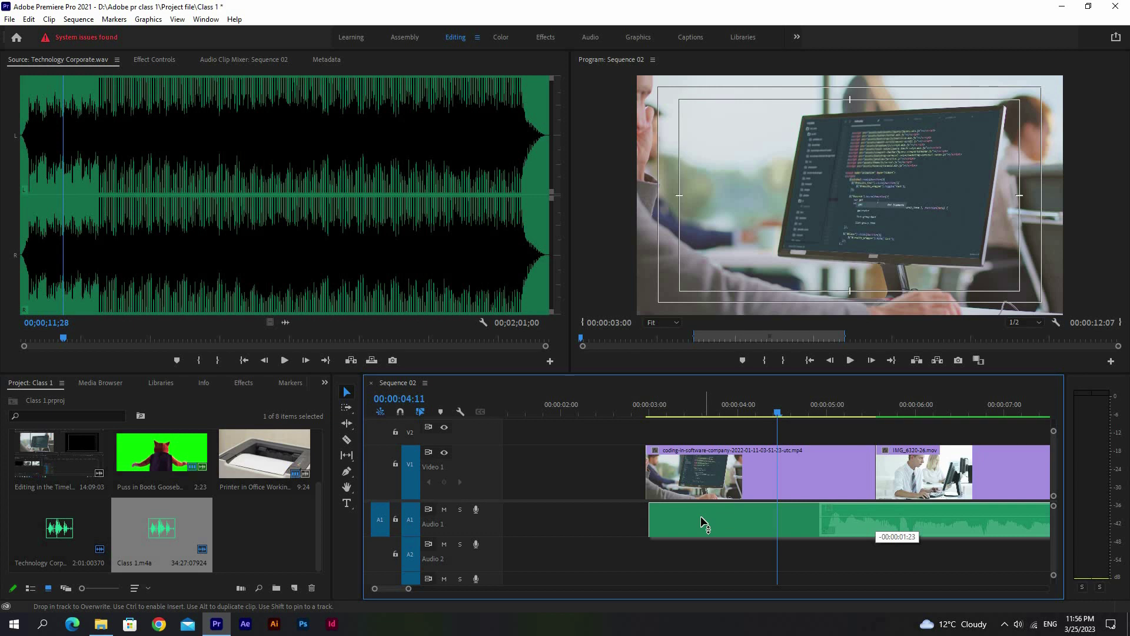
left_click(648, 411)
key("minus")
key("minus")
key("minus")
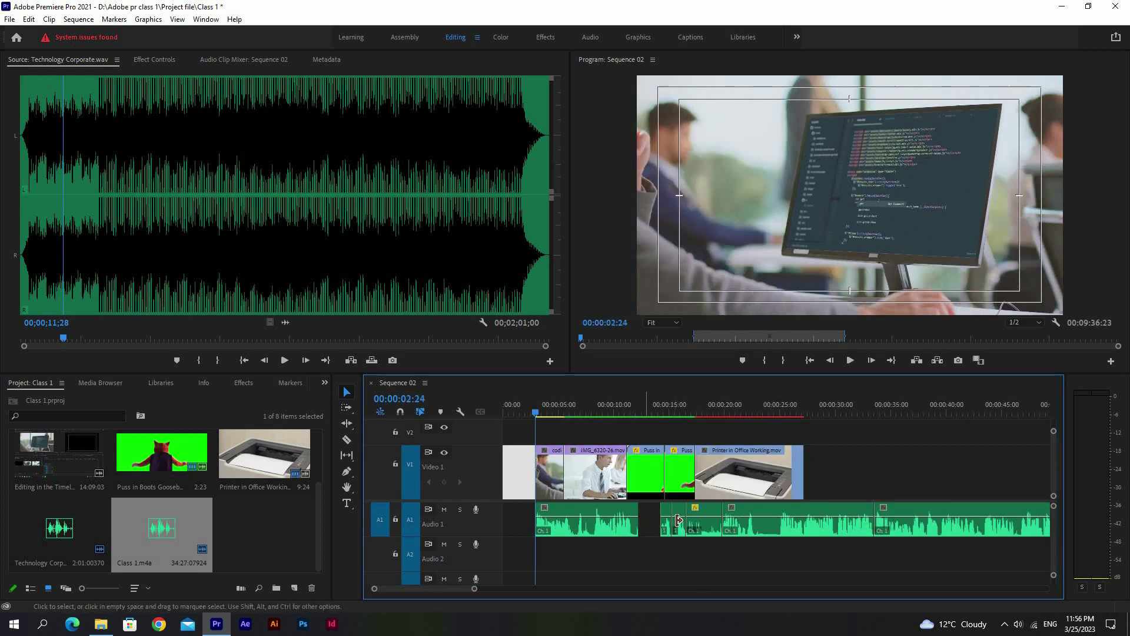
key("minus")
key("minus")
key("equal")
key("equal")
key("equal")
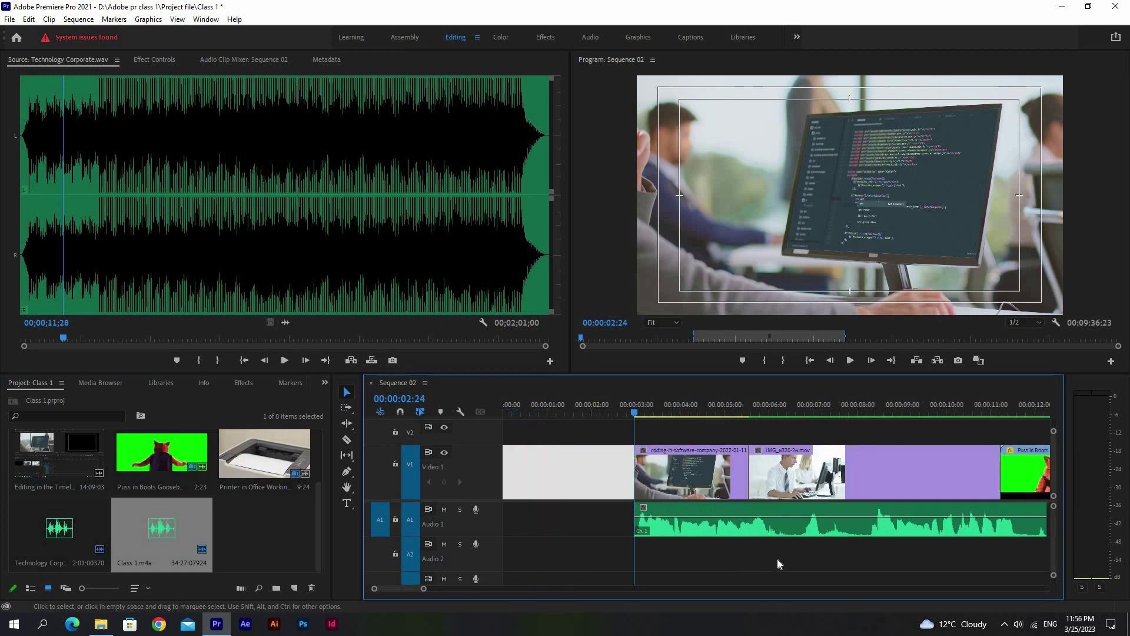
key("equal")
key("equal")
key("minus")
key("minus")
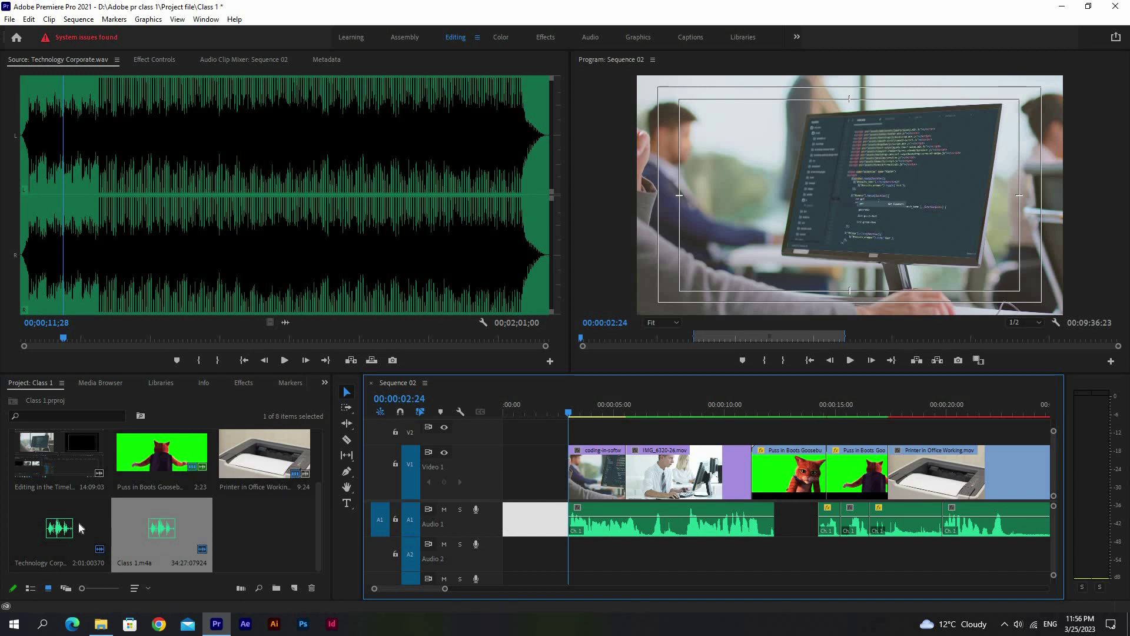
Step: Drag Technology Corporate.wav from the Project panel onto Audio 2 at the playhead near 00:00:03
left_click(60, 528)
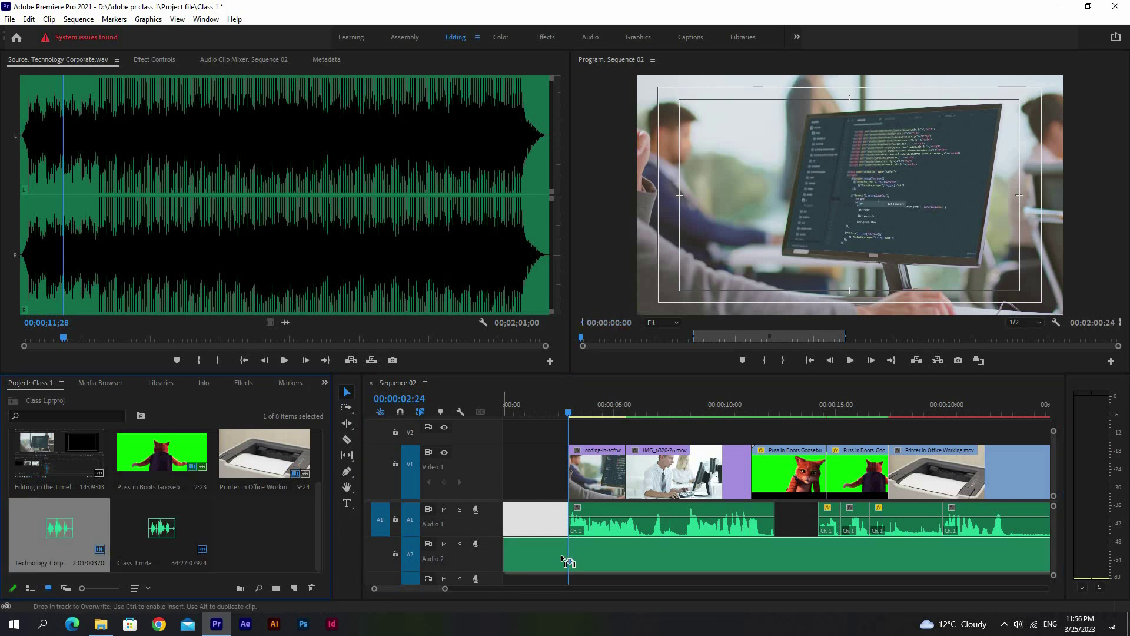
mouse_move(469, 569)
left_mouse_down()
mouse_move(615, 556)
mouse_move(589, 553)
left_mouse_up()
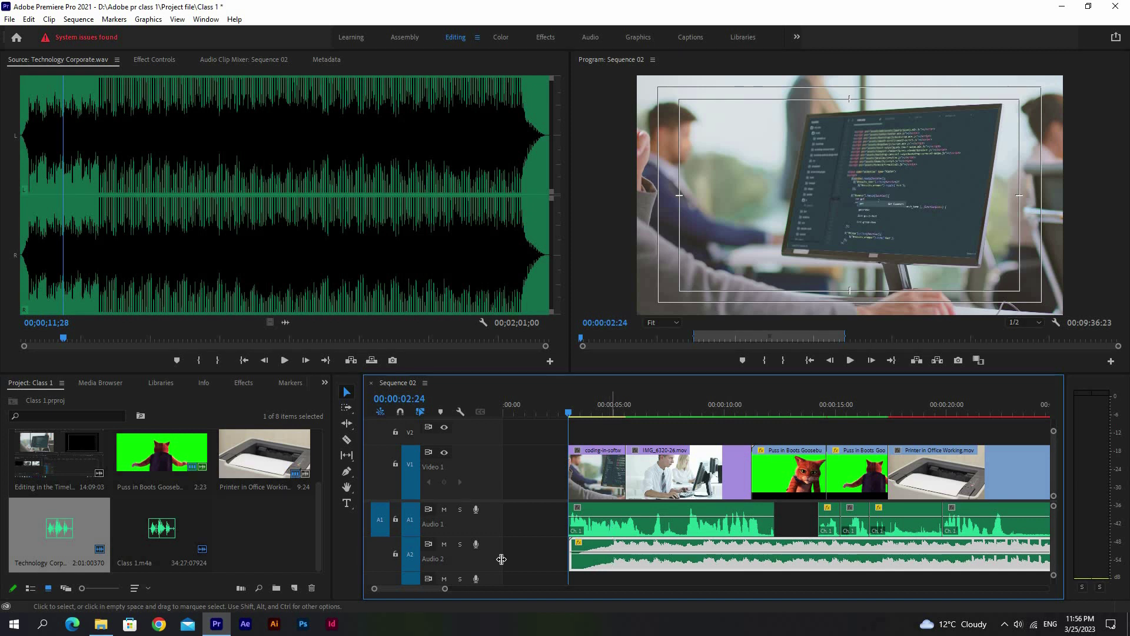
Step: Preview the sequence with Audio 2 muted, then unmute Audio 2 and play it back again
left_click(444, 545)
left_click(589, 435)
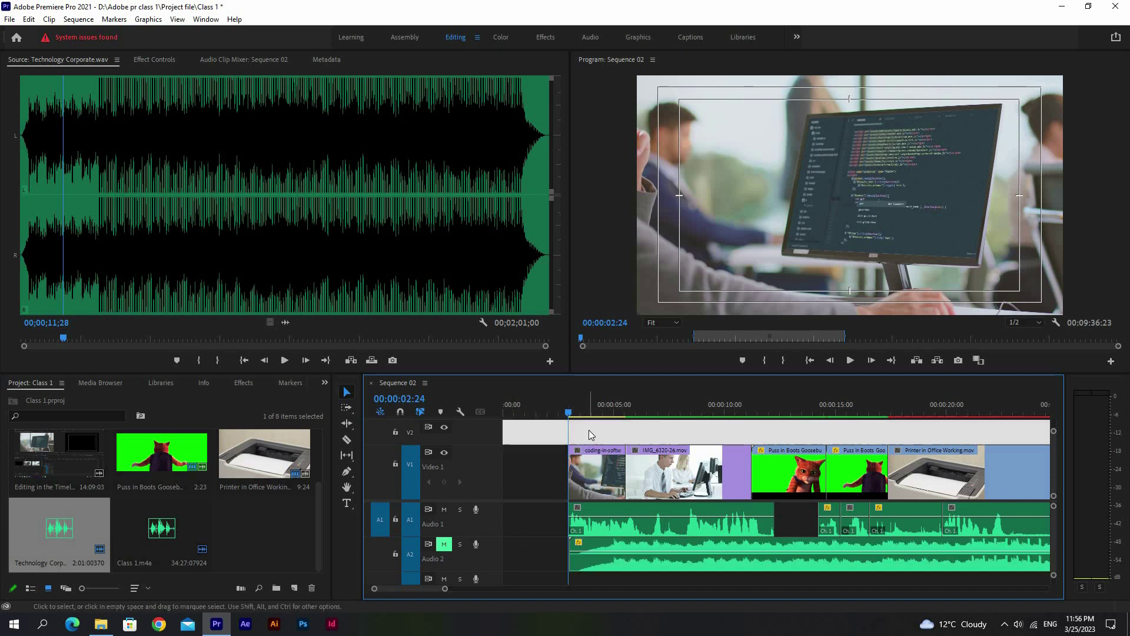
key("space")
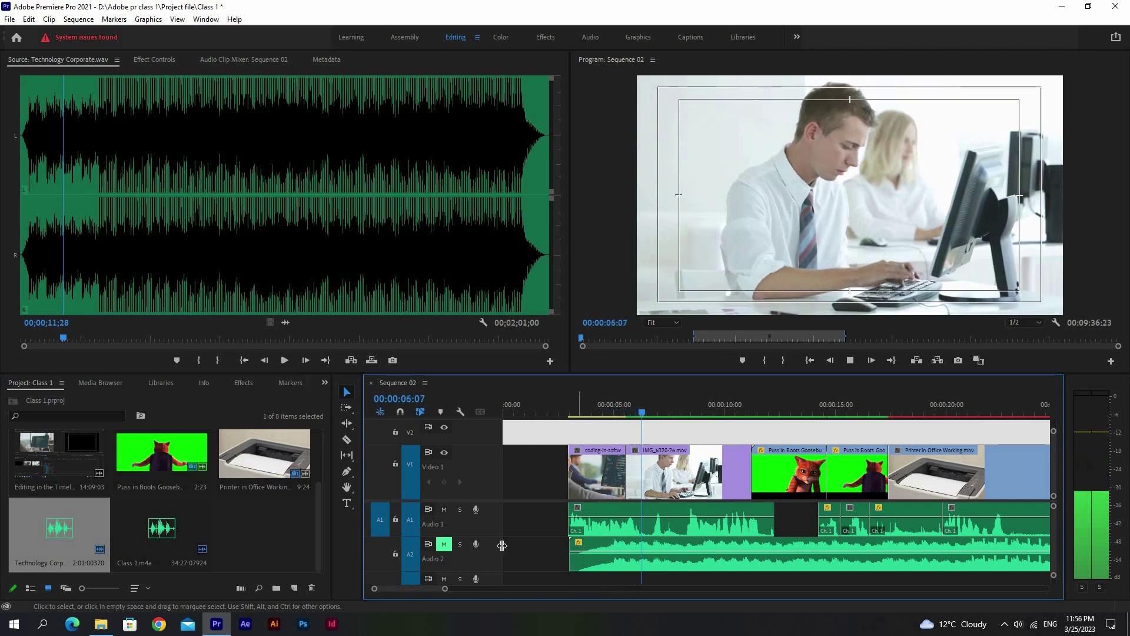
key("space")
left_click(444, 544)
key("space")
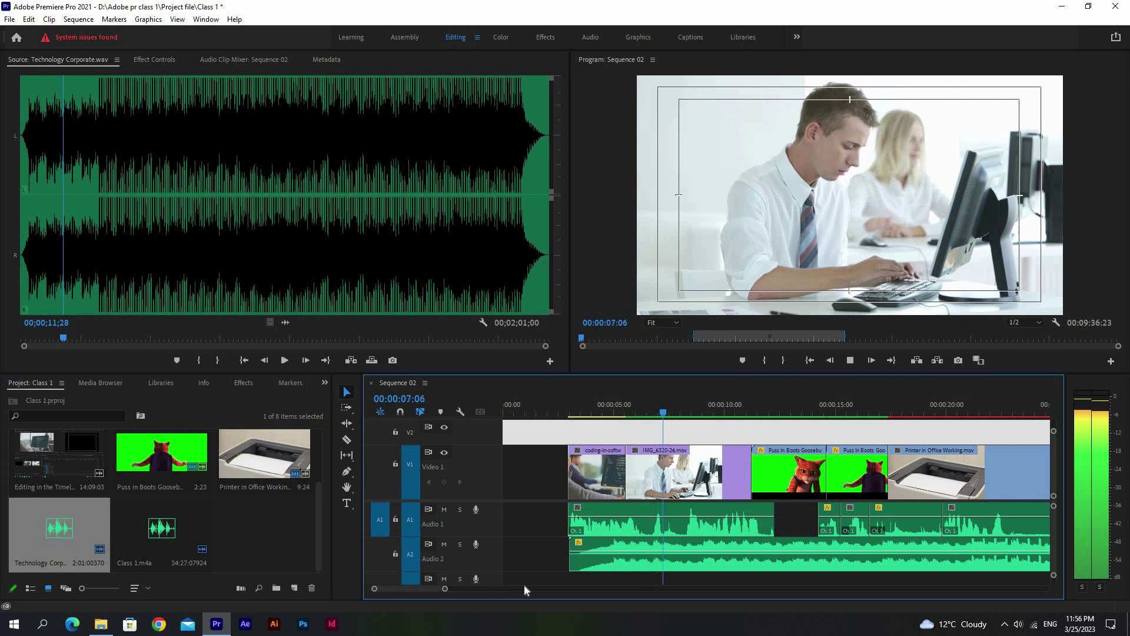
key("space")
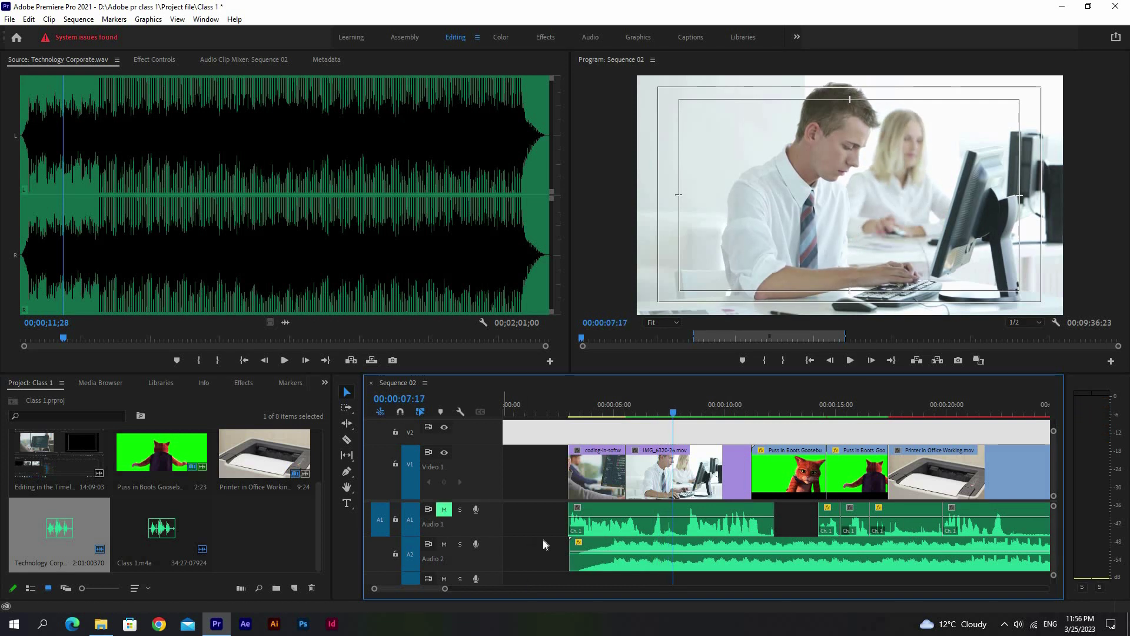
key("space")
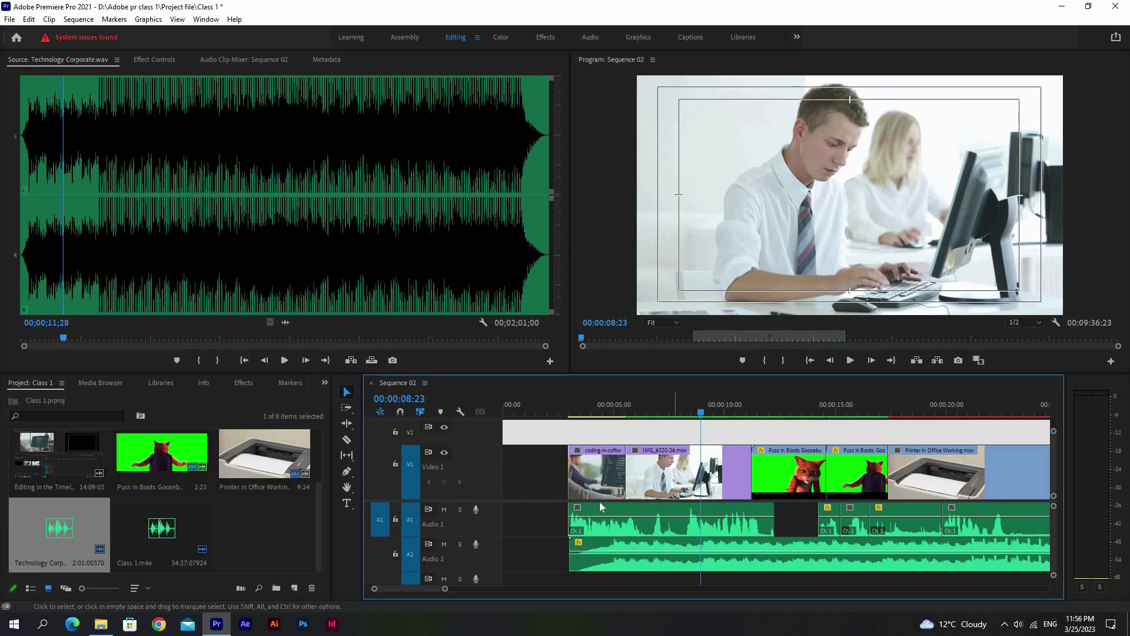
Step: Lock and unlock the Video 1 and Audio 1 tracks, then select the empty gap before the first clip
left_click(682, 523)
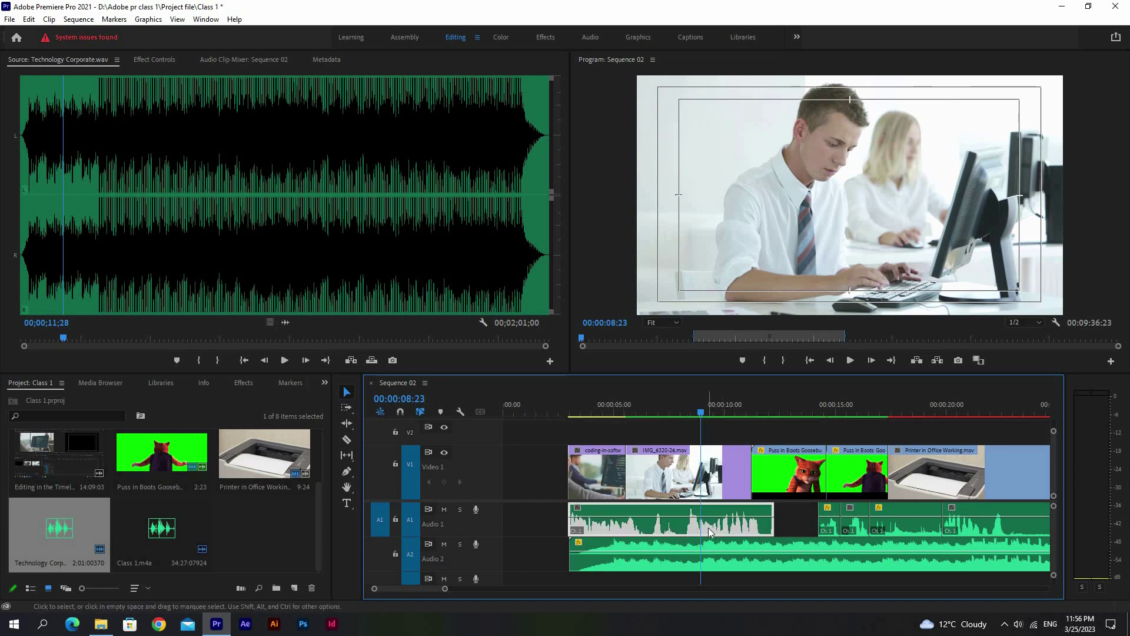
left_click(686, 481)
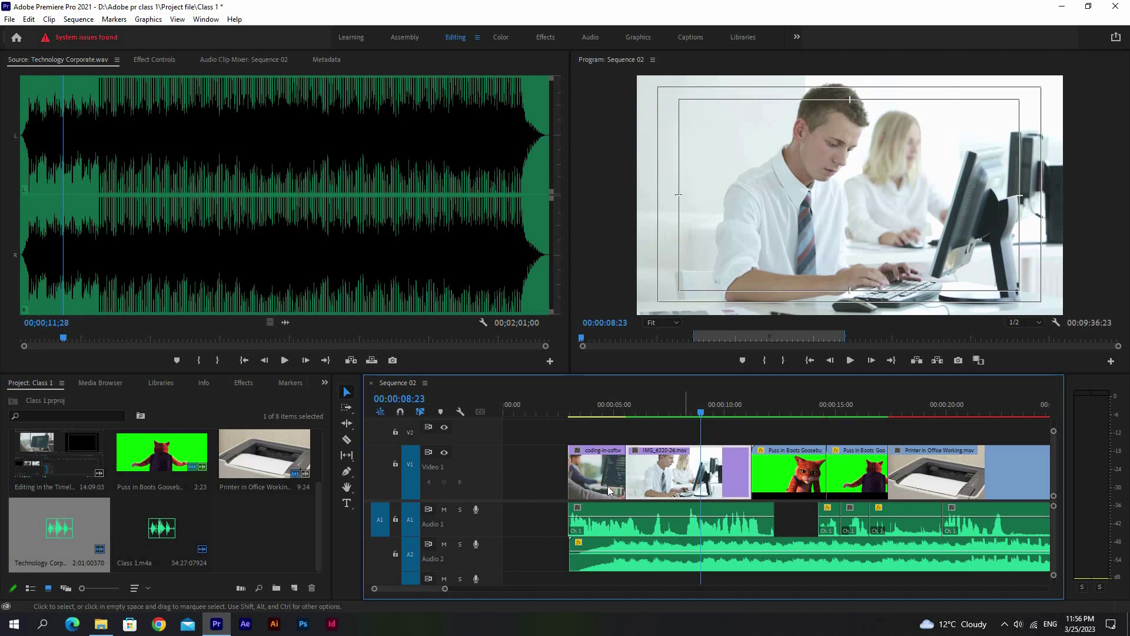
left_click(396, 464)
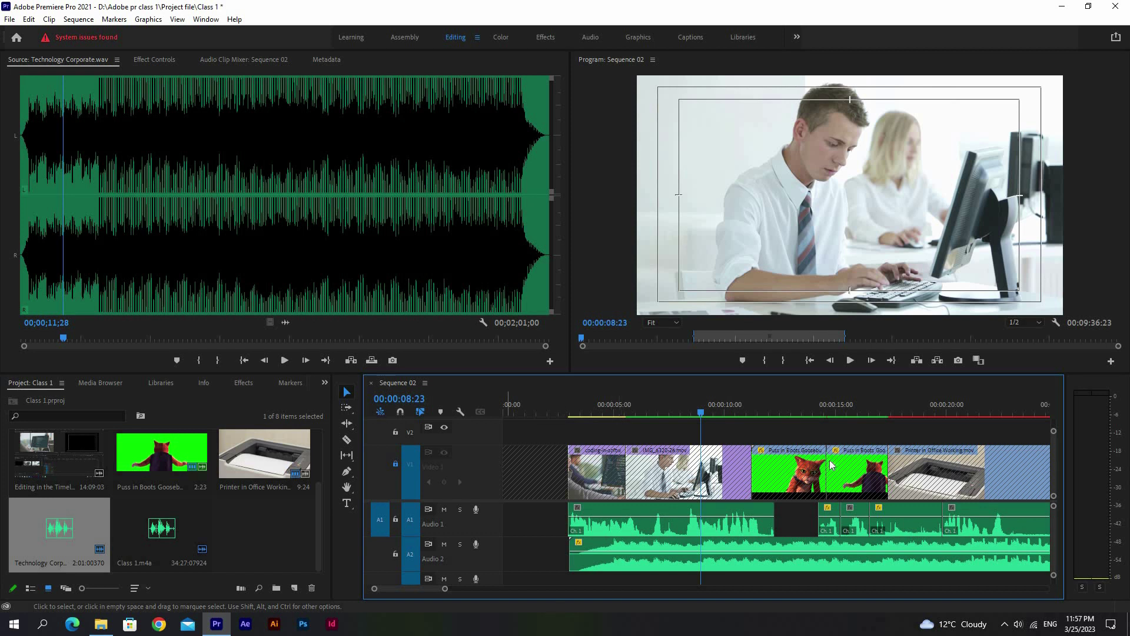
left_click(666, 416)
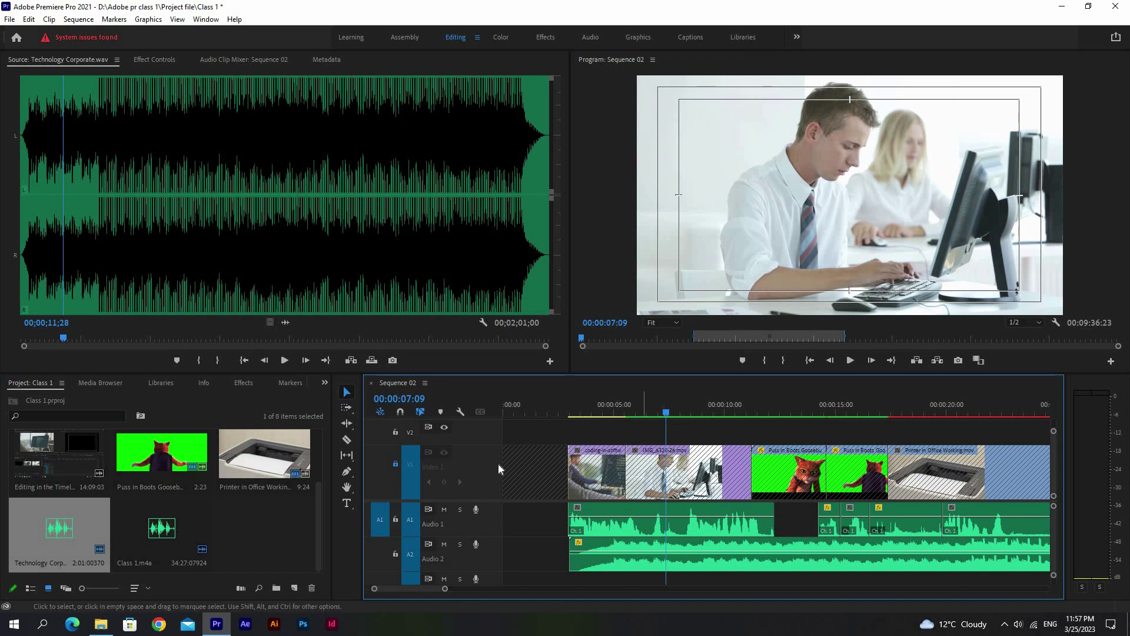
left_click(395, 464)
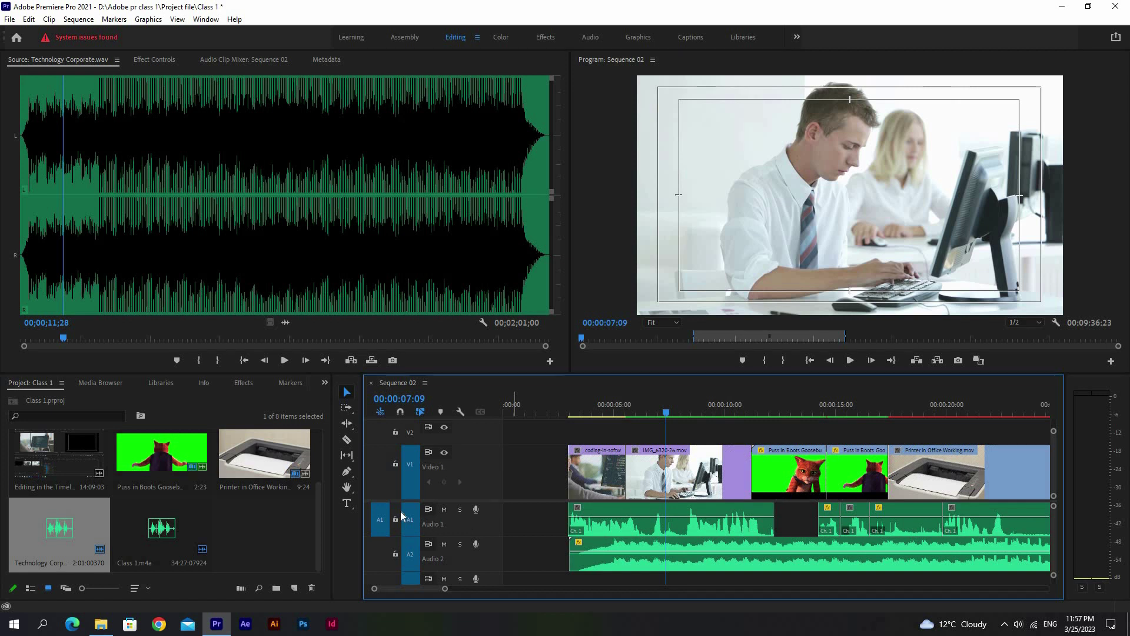
left_click(395, 519)
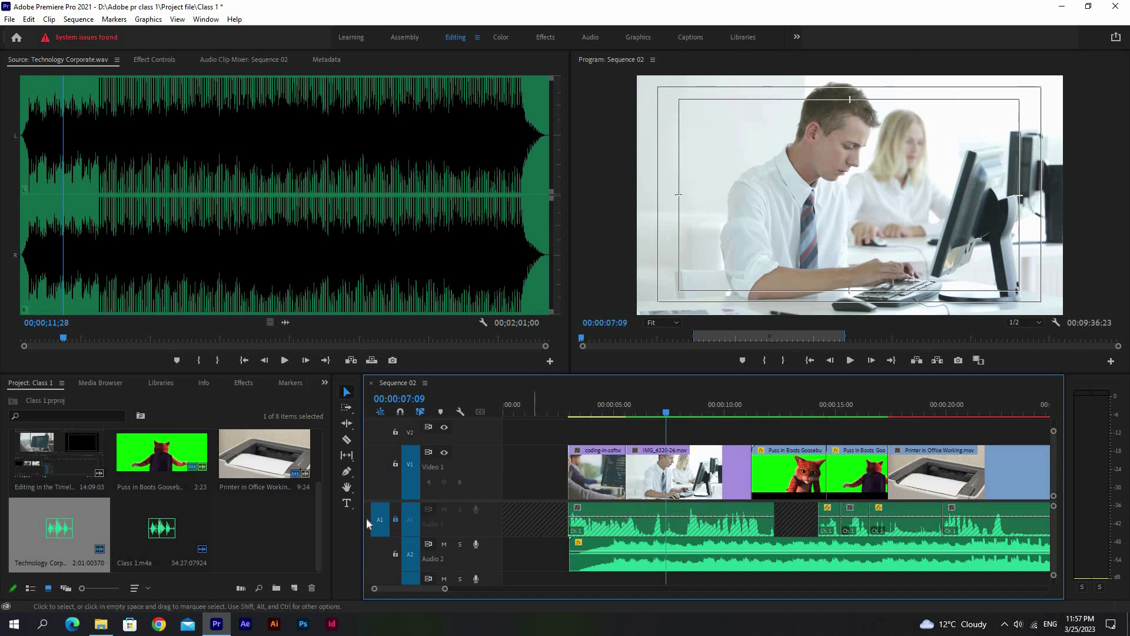
left_click(394, 519)
left_click(520, 483)
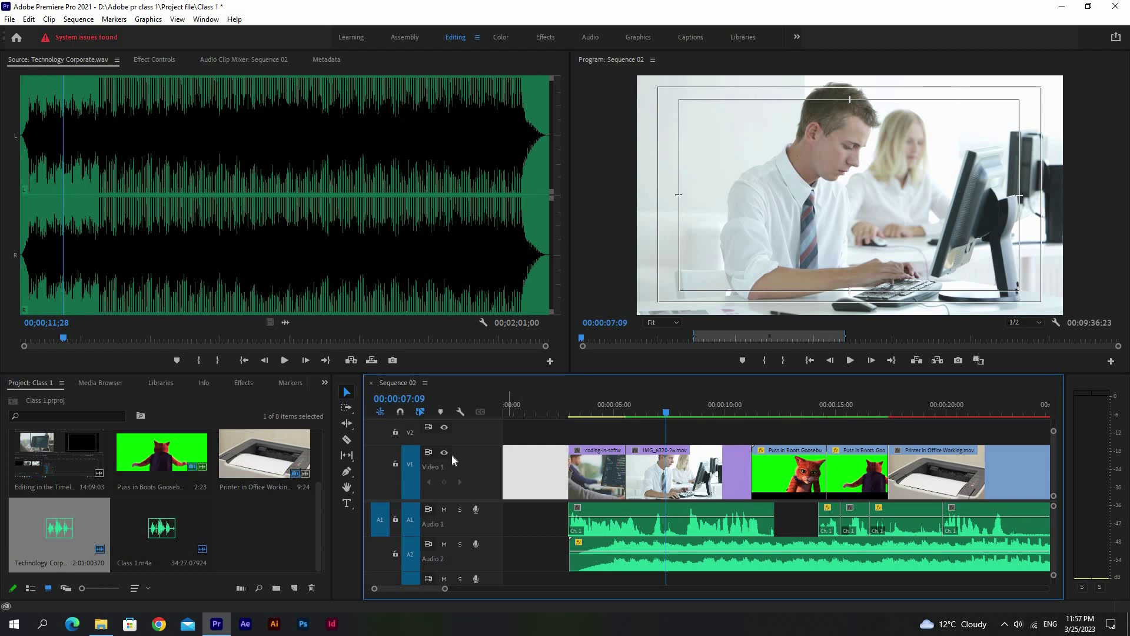
Step: Preview the printer clip, then load the Puss in Boots green-screen clip in the Source Monitor
double_click(244, 467)
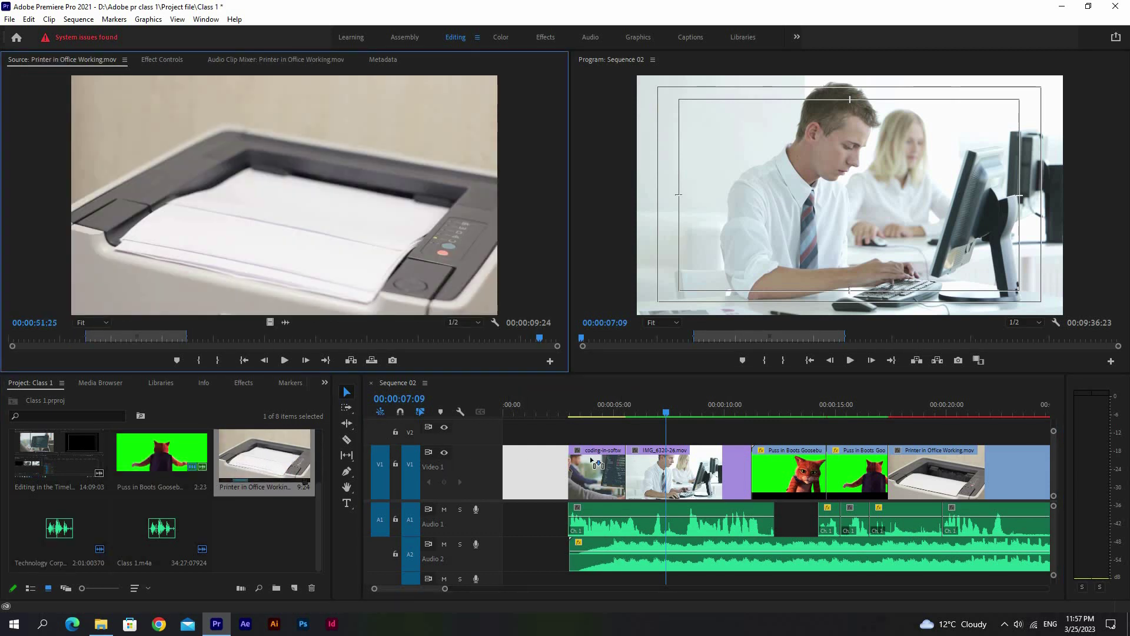
left_click_drag(590, 457, 171, 459)
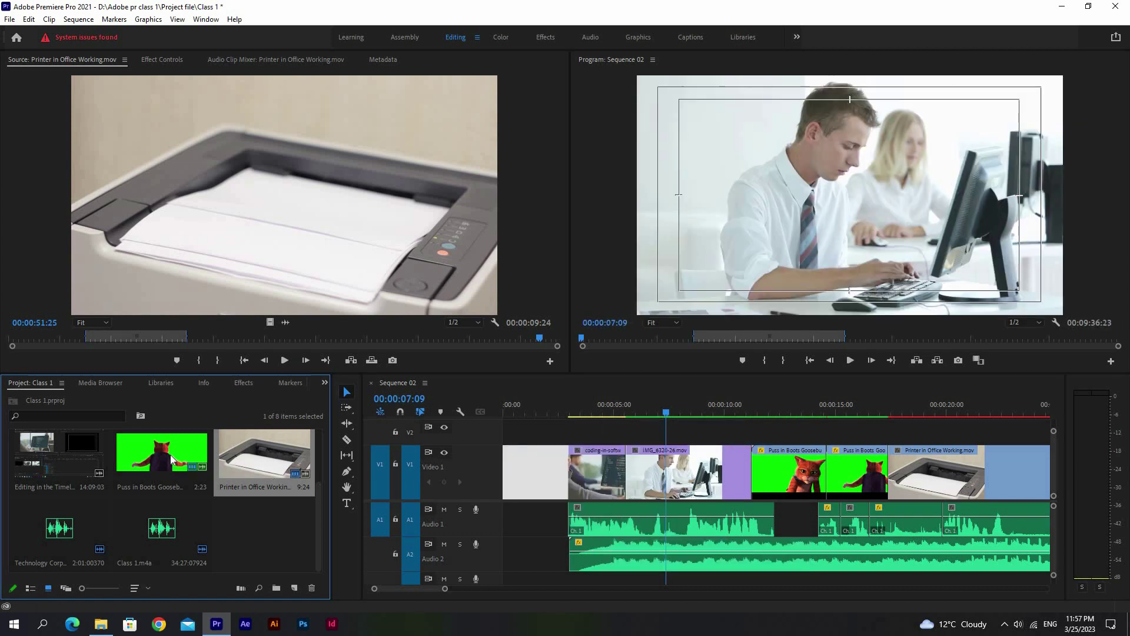
double_click(171, 459)
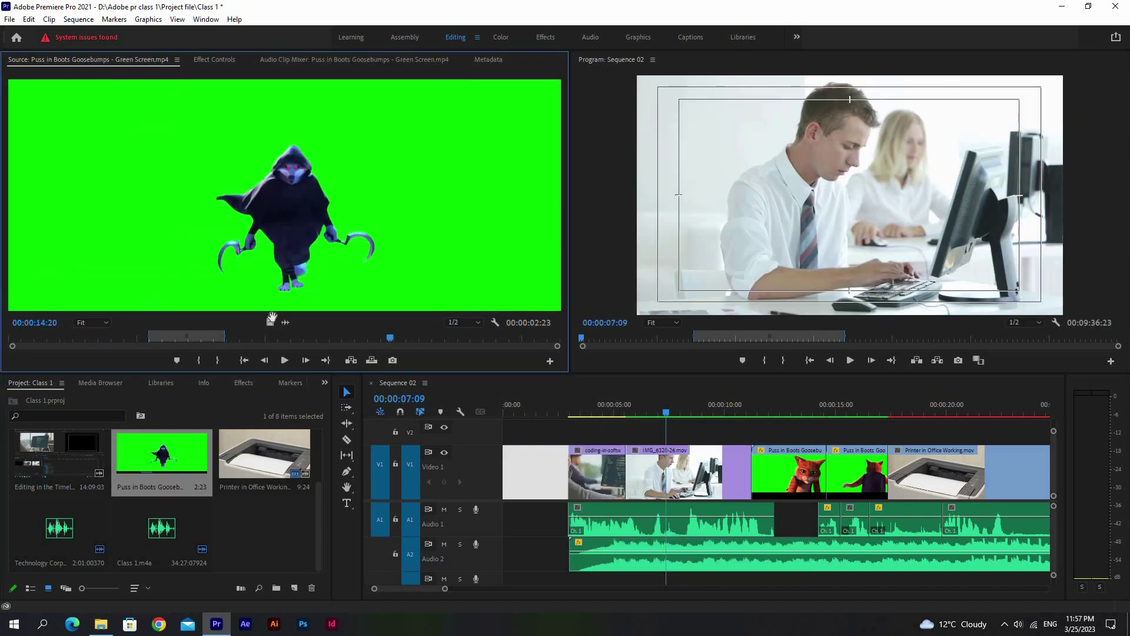
Step: Place the Puss in Boots clip on V2 near 00:00:05 and apply Scale to Frame Size
left_click_drag(671, 437, 633, 431)
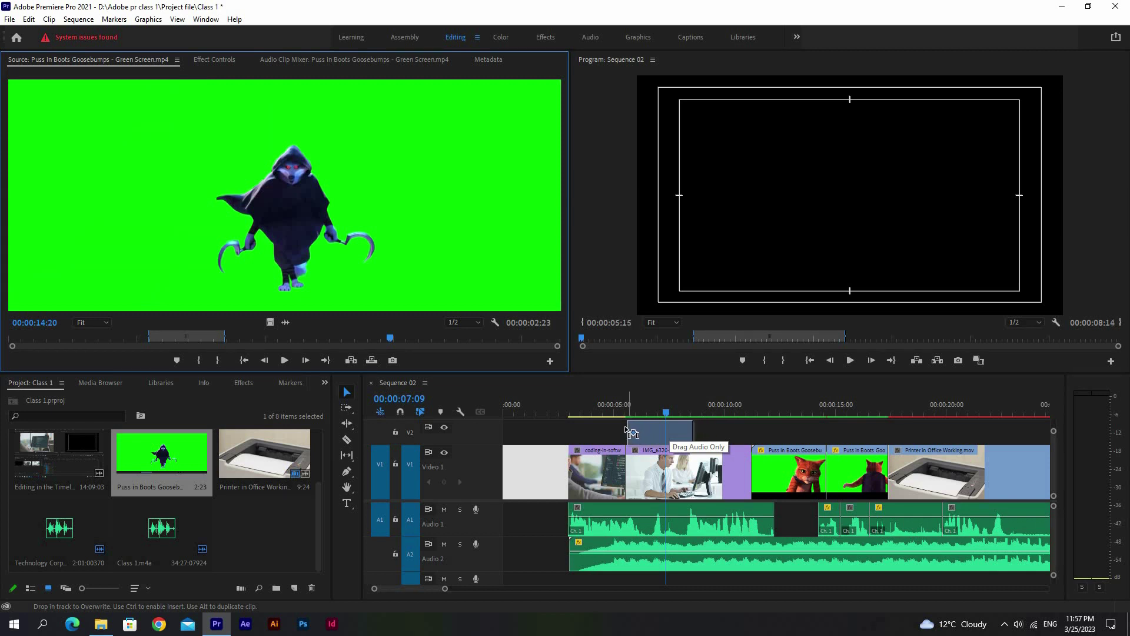
left_click_drag(631, 430, 626, 431)
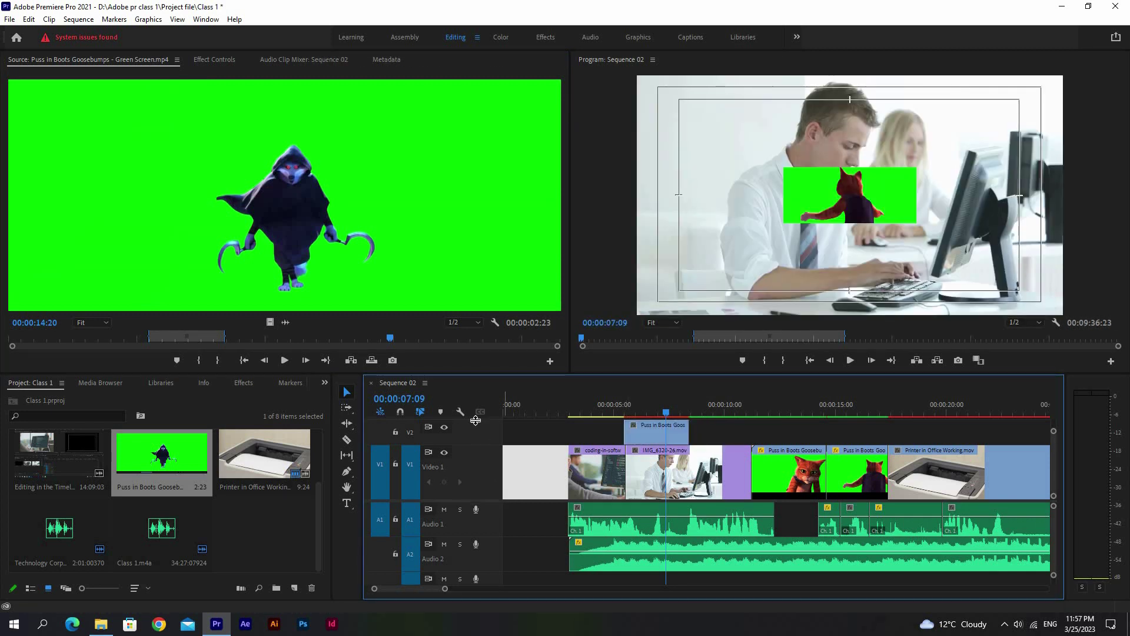
right_click(654, 433)
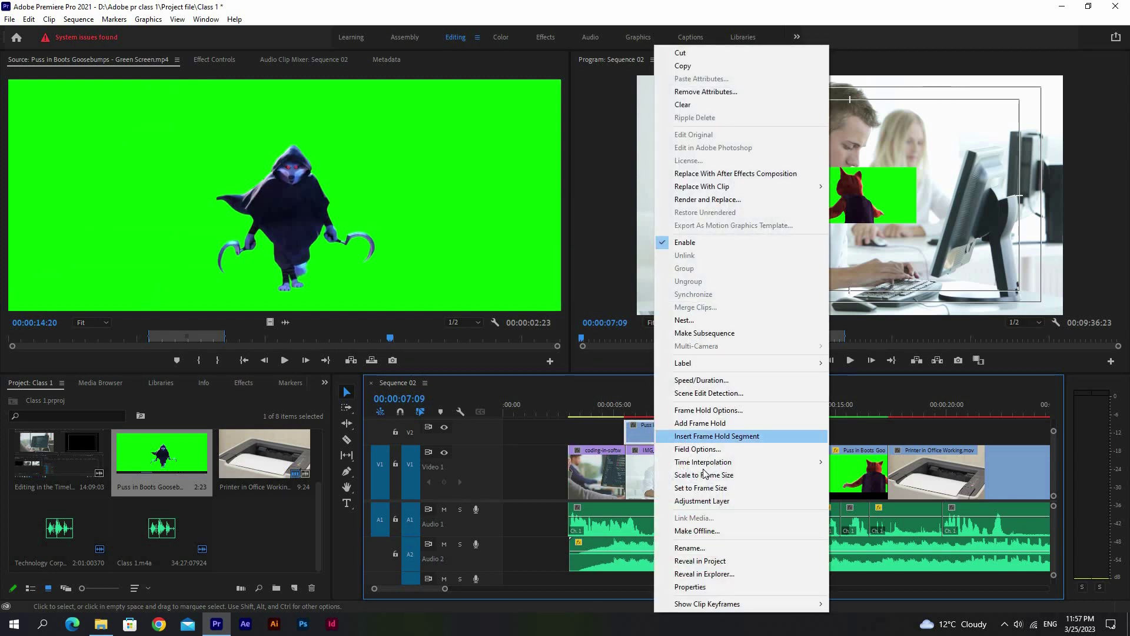
left_click(704, 474)
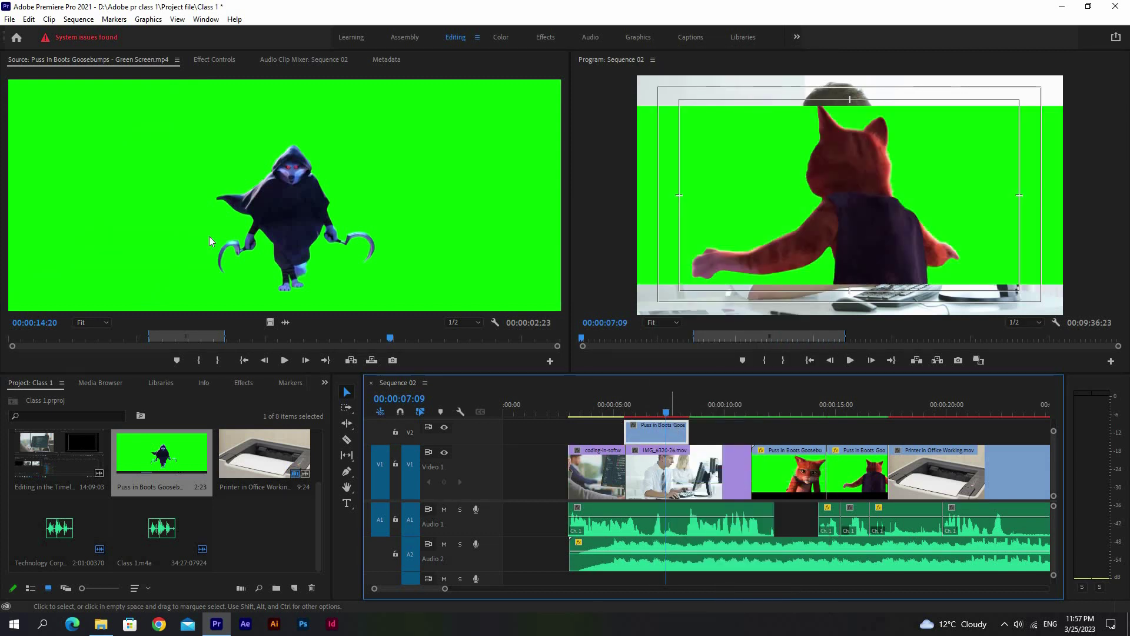
Step: Set the cat clip's Motion Scale to 158 and play from just before the overlay
left_click(214, 60)
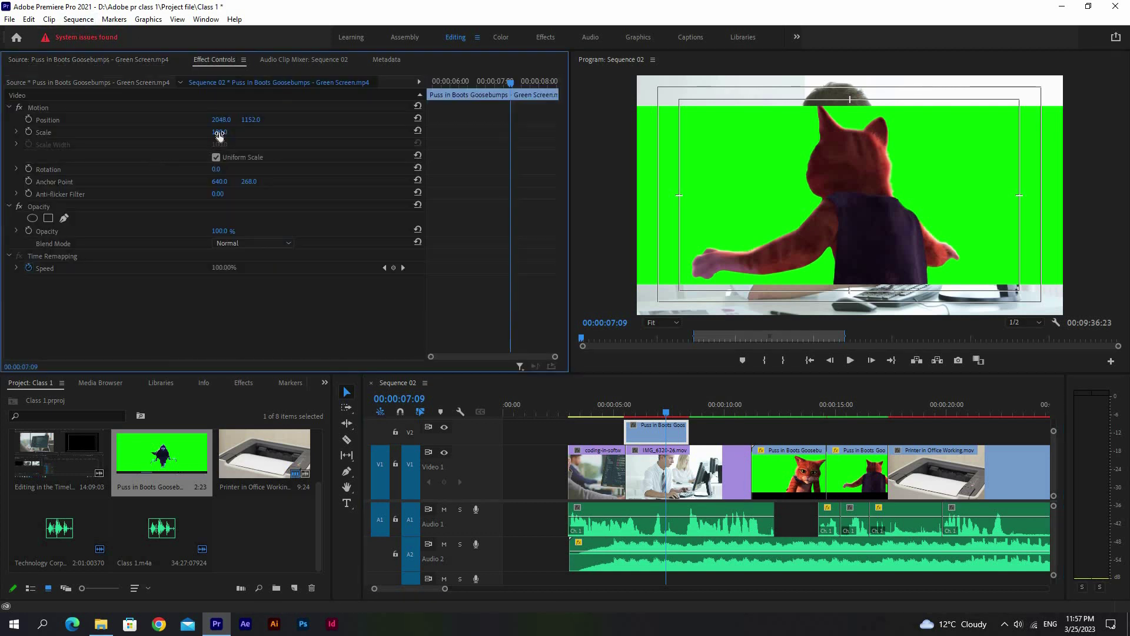
left_click_drag(219, 132, 511, 312)
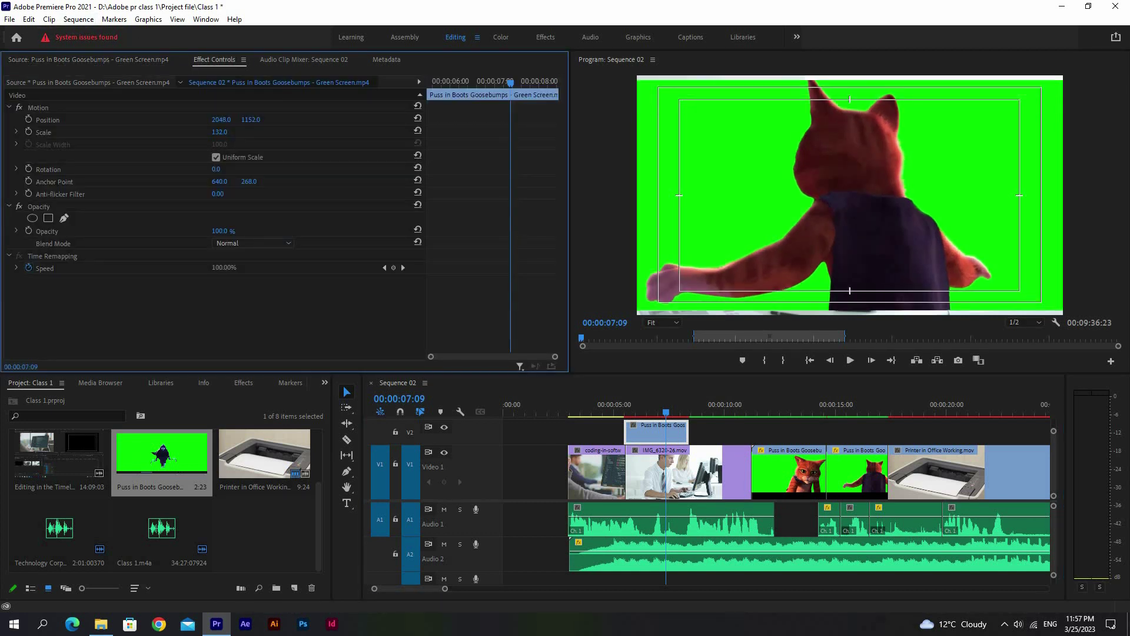
left_click(585, 416)
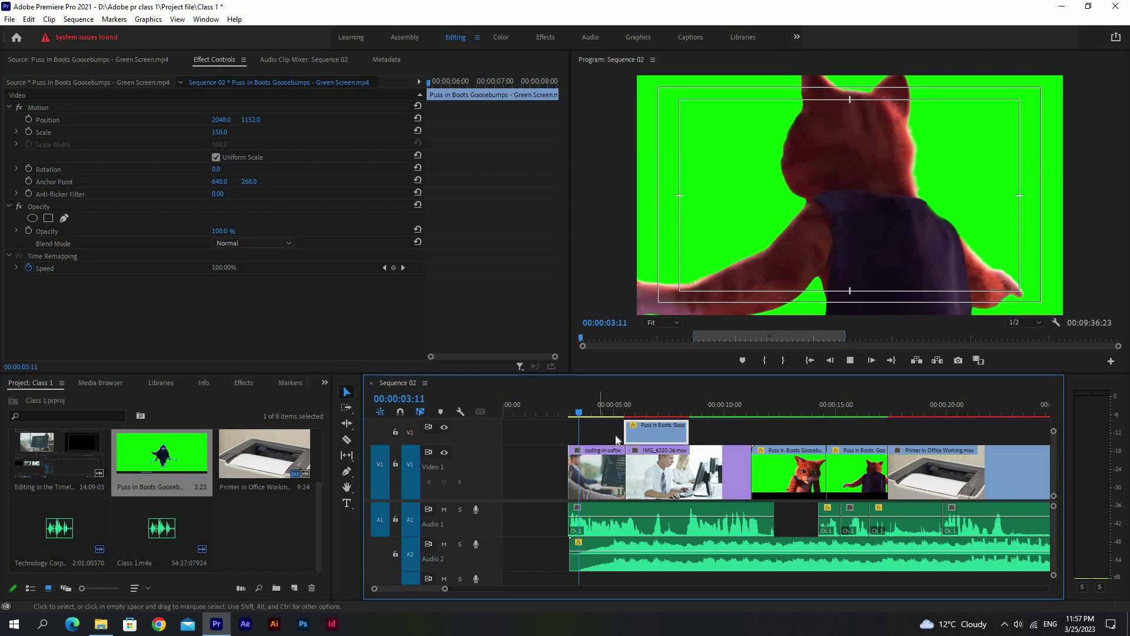
key("space")
key("space")
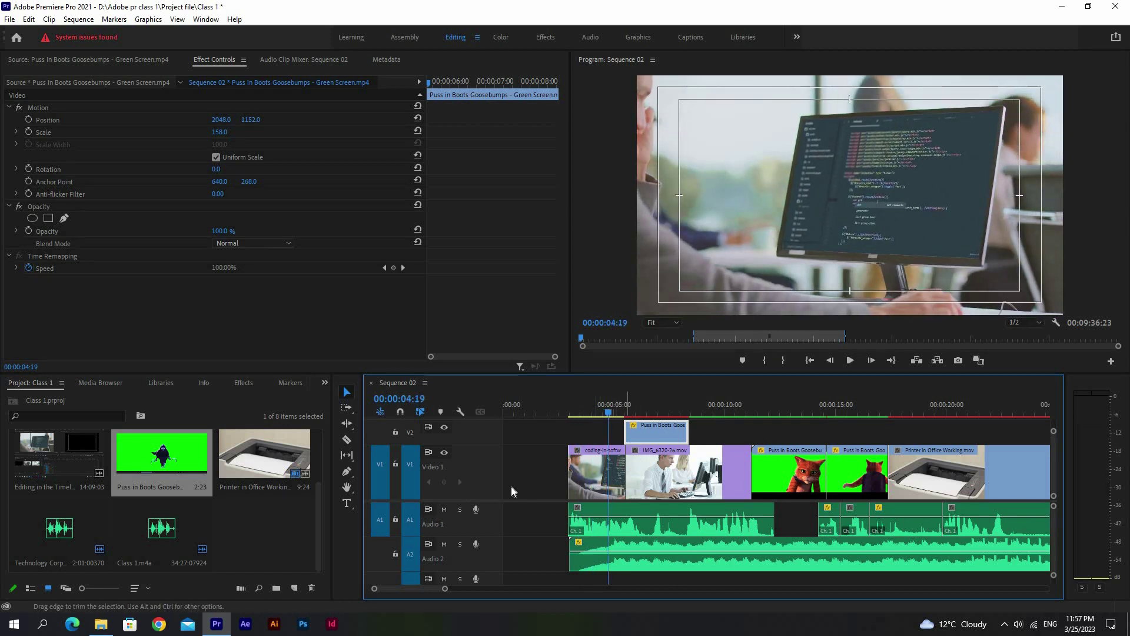
Step: Hide the V1 track output, play the overlay alone, then select the empty gap at V1's start
left_click(445, 453)
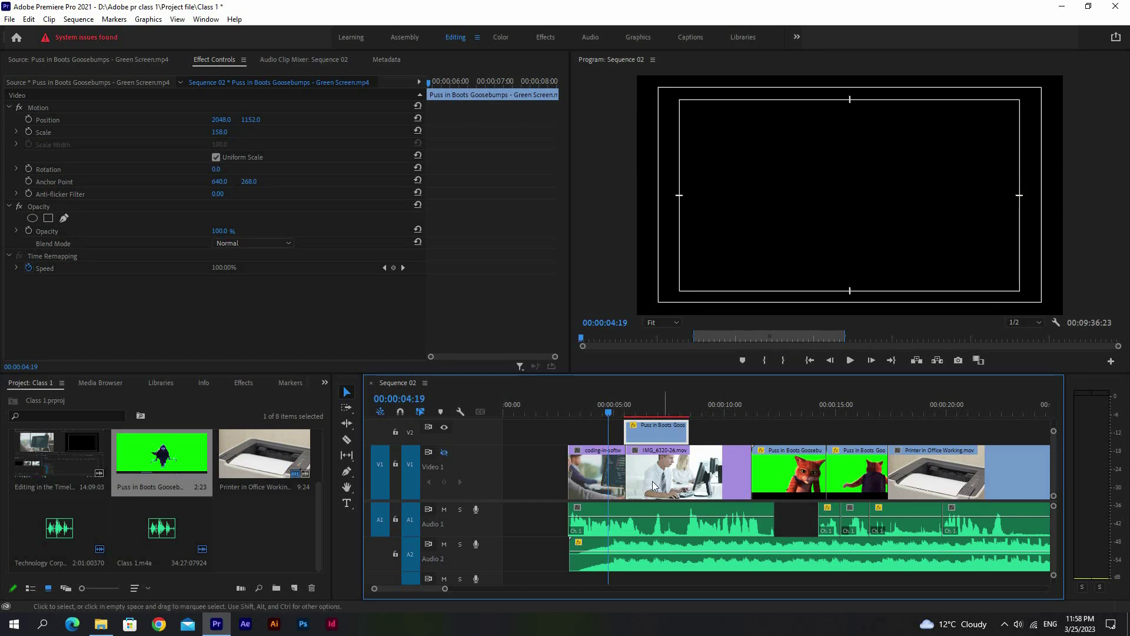
key("space")
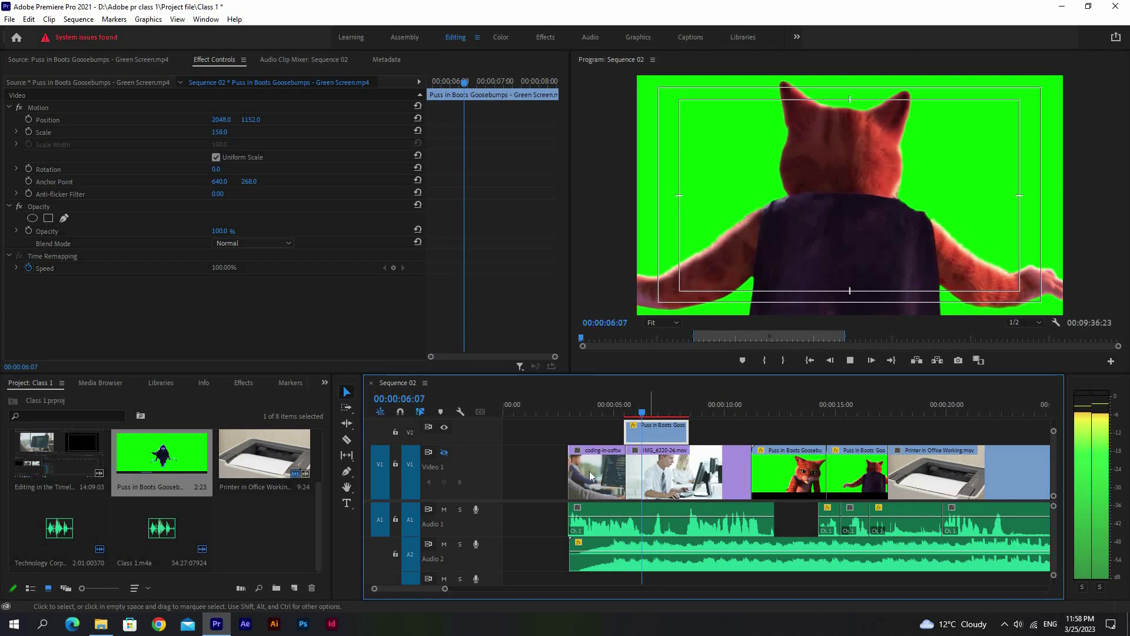
key("space")
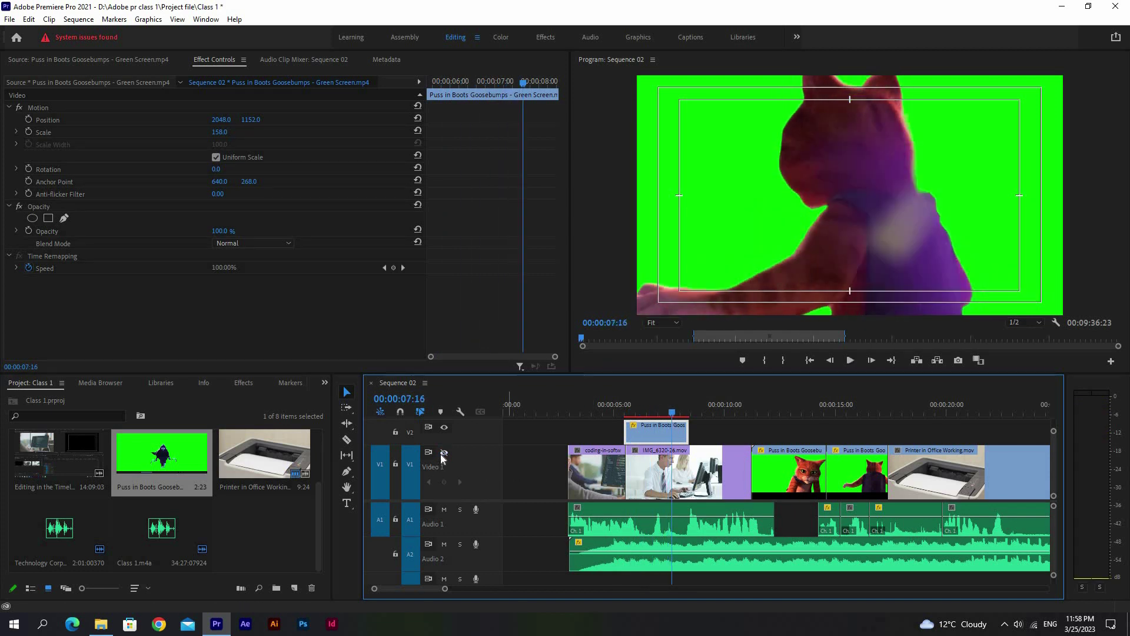
left_click(553, 472)
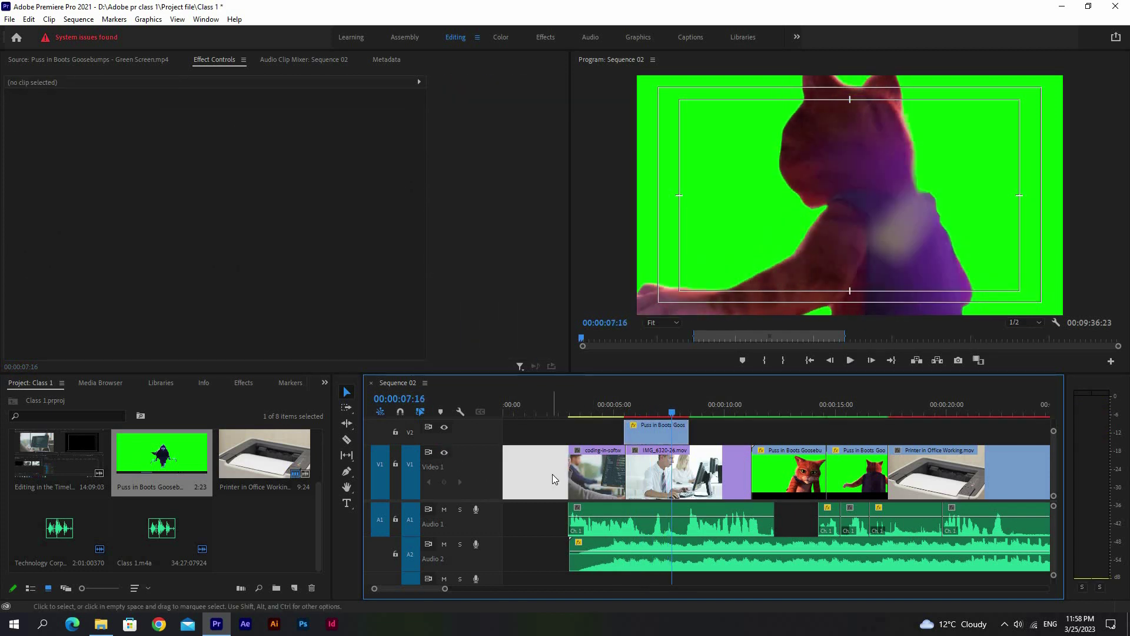
Step: Ripple delete the empty gap so the clips start at the sequence beginning
key("Delete")
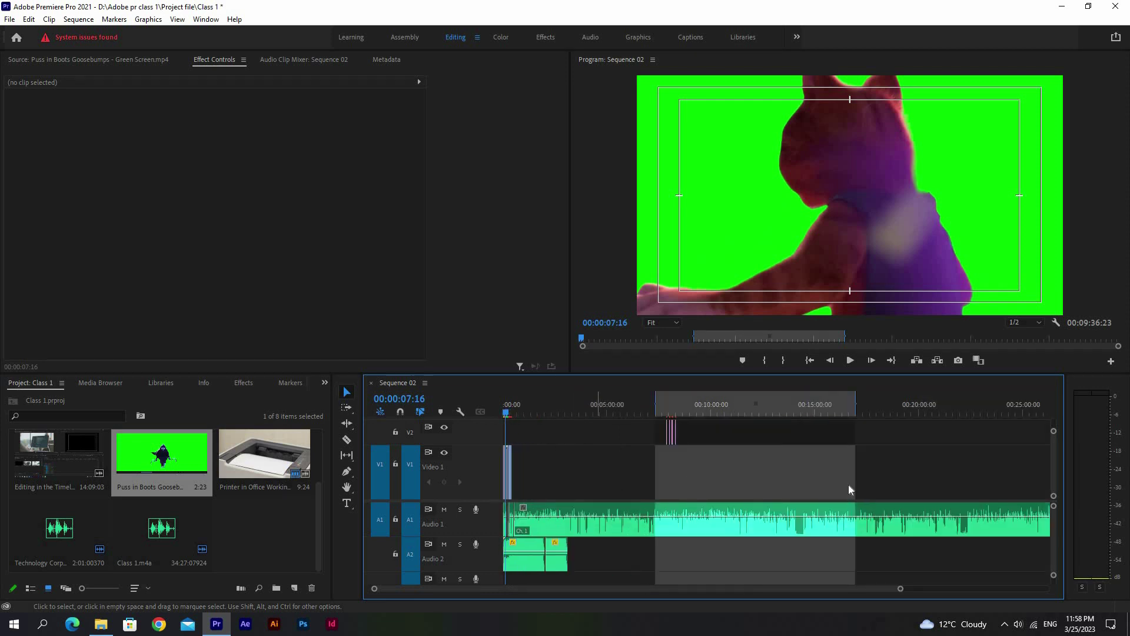
left_click(990, 403)
left_click(1089, 416)
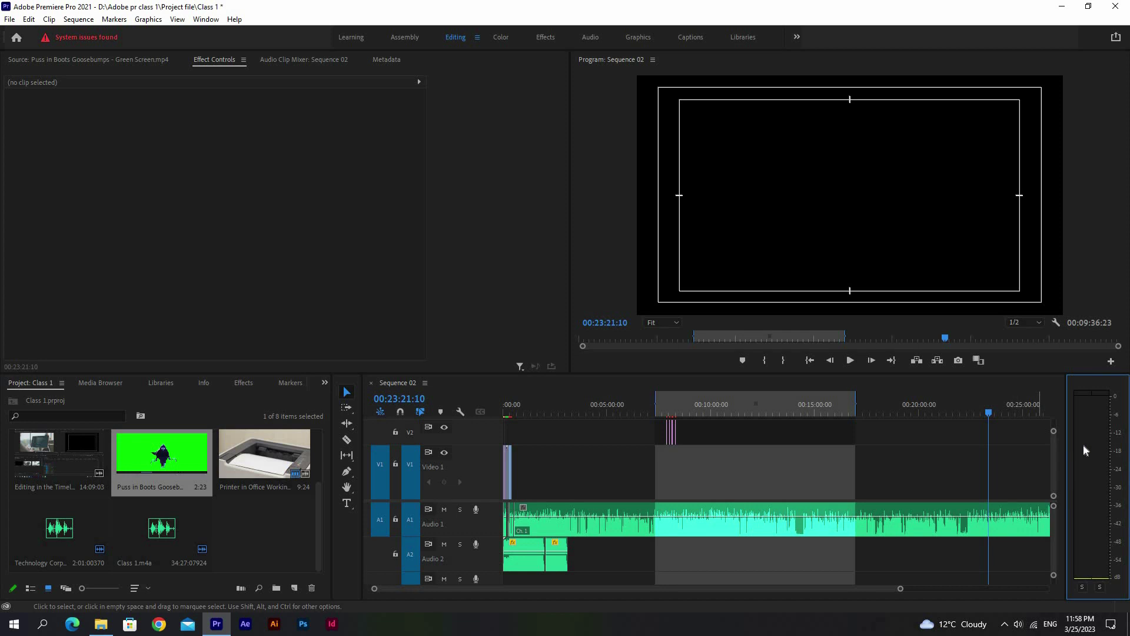
key("space")
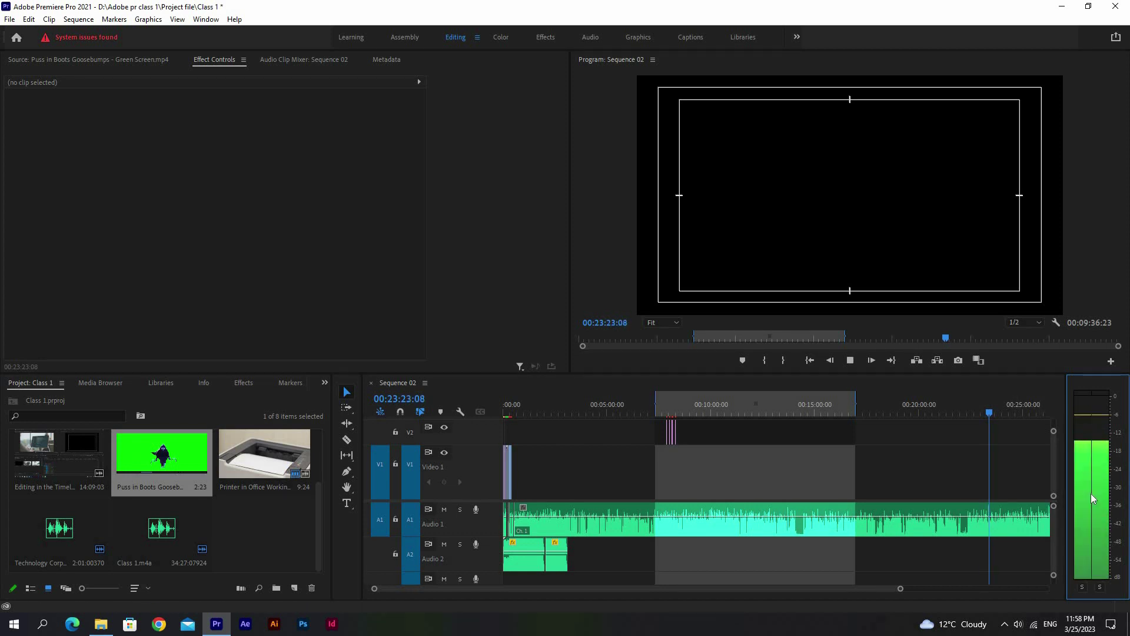
key("space")
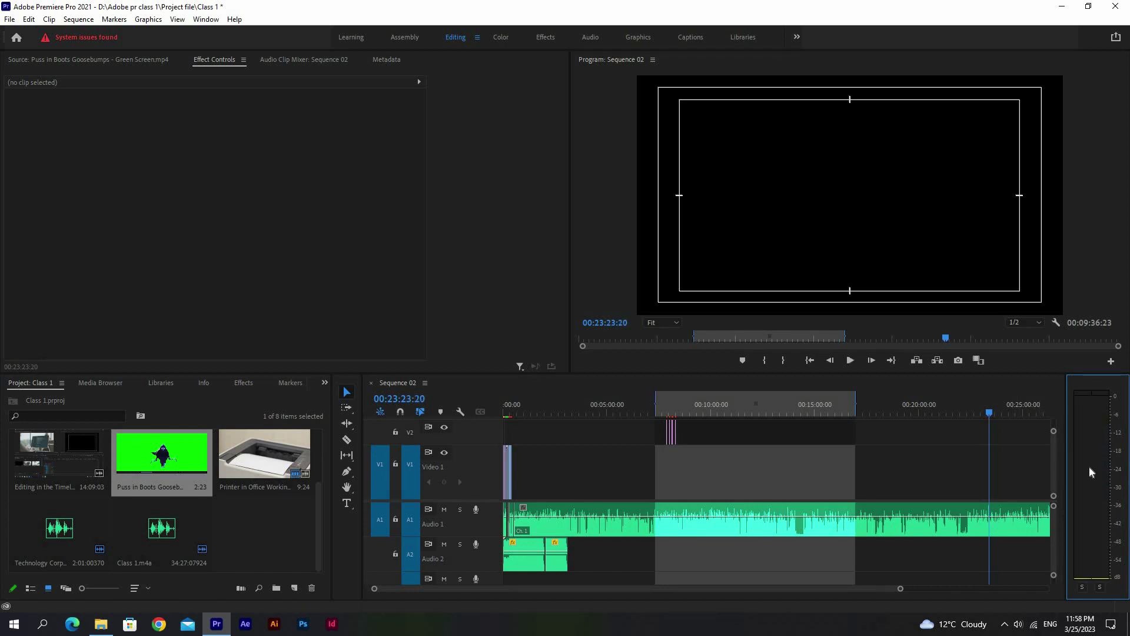
Step: Mute the Audio 1 track and play back to confirm only the music is heard
left_click(444, 509)
key("space")
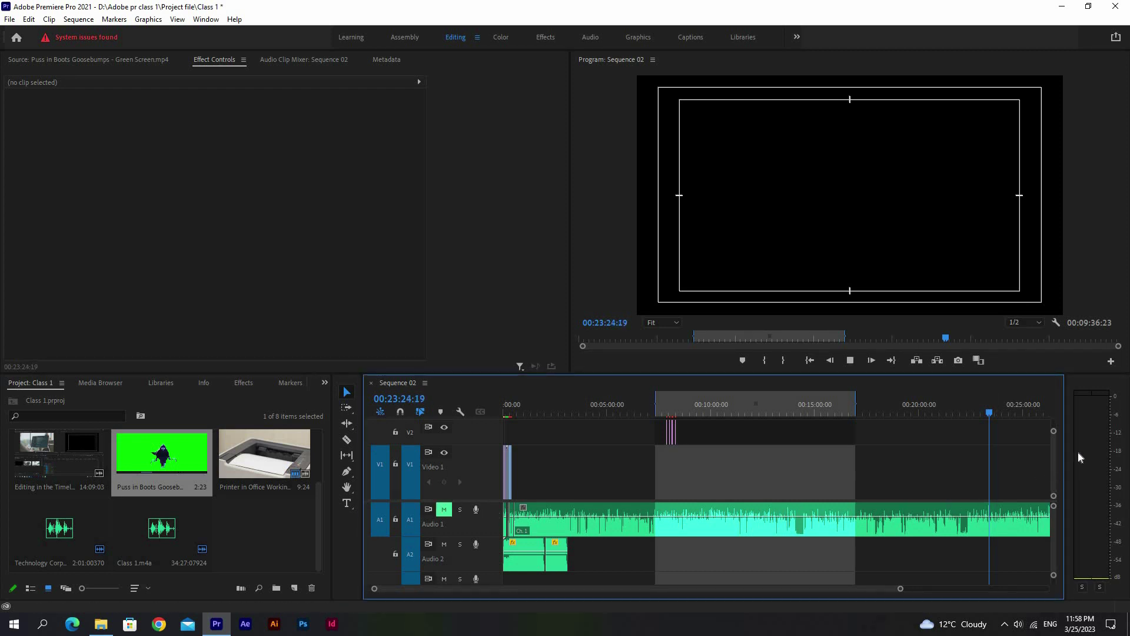
key("space")
key("space")
key("minus")
key("space")
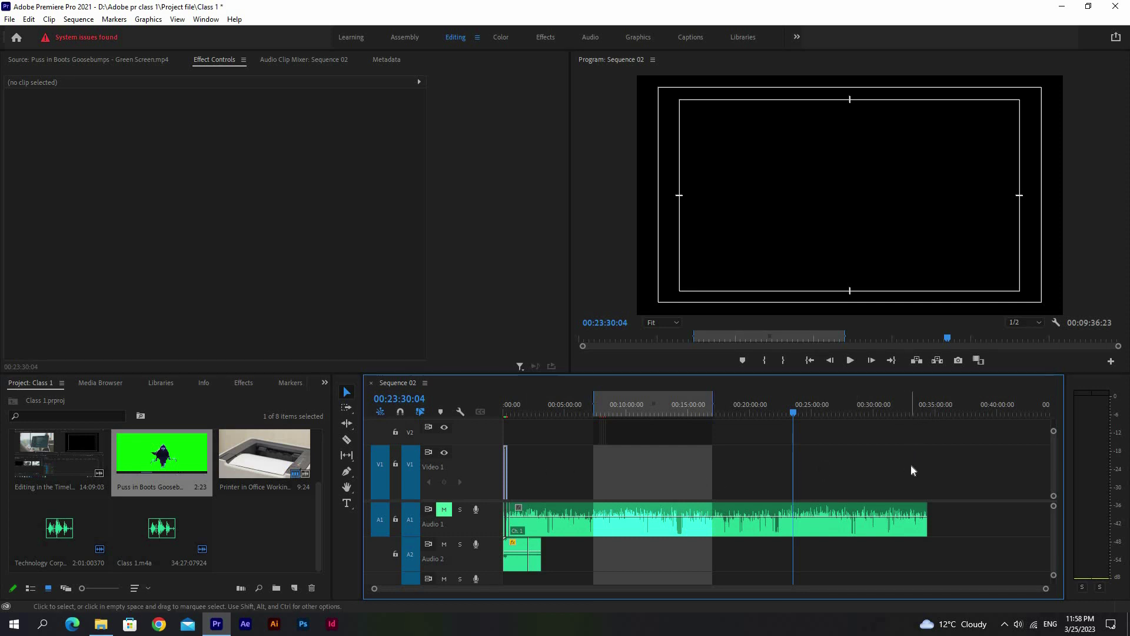
Step: Review the sequence end, then fit the whole sequence in the timeline with backslash
left_click(1031, 404)
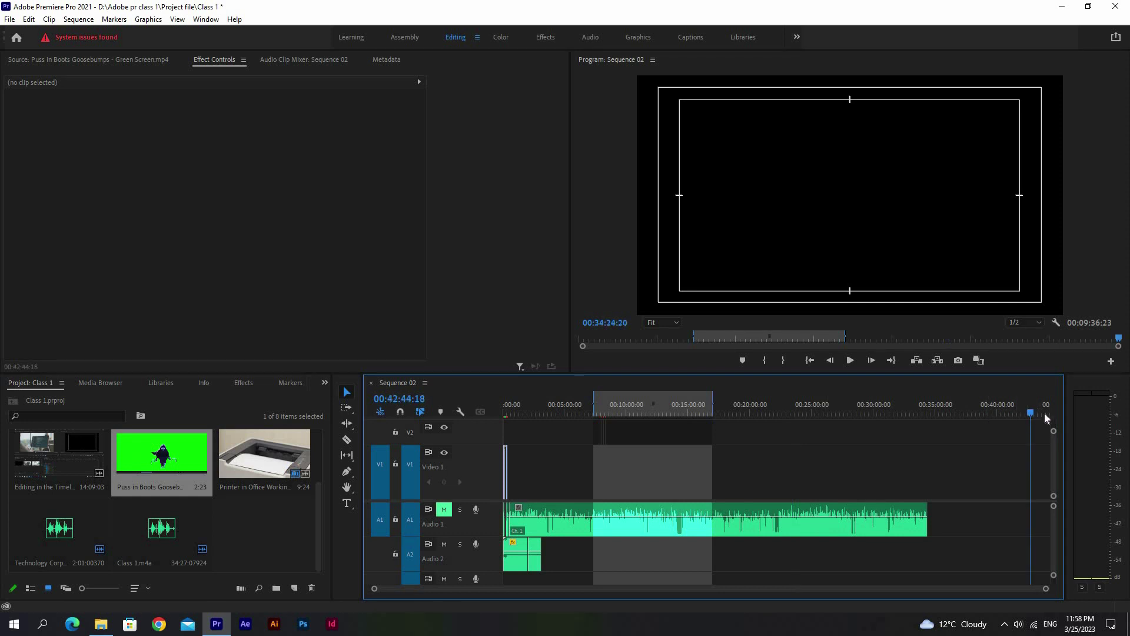
scroll(938, 411, "up", 5)
left_click(1029, 407)
scroll(1025, 408, "up", 3)
left_click(1007, 403)
scroll(885, 417, "down", 8)
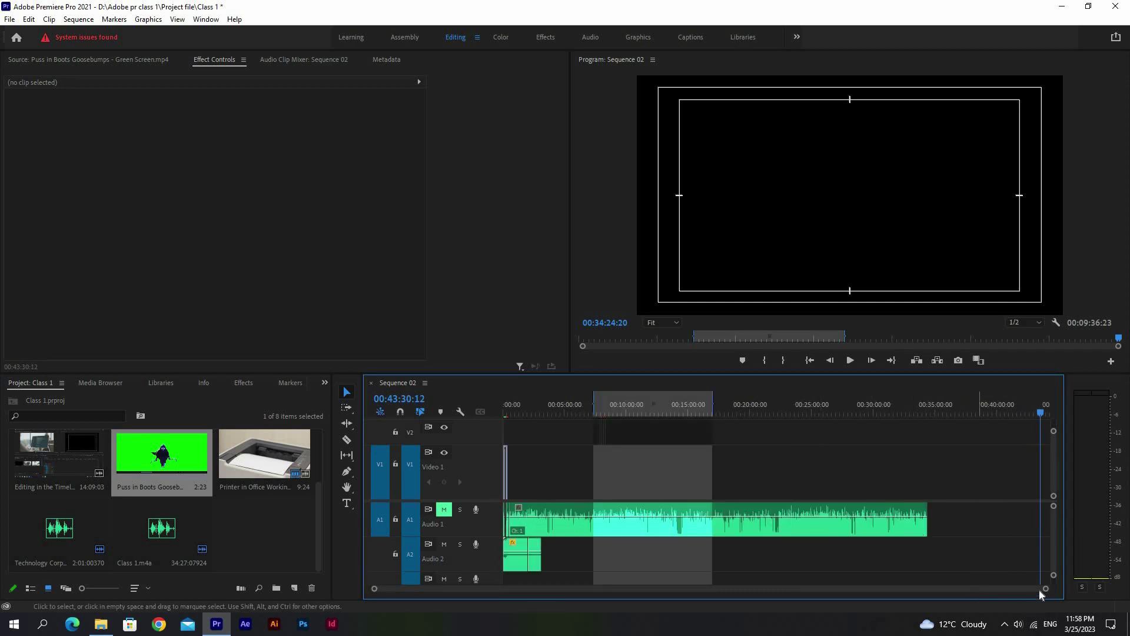
mouse_move(1049, 588)
left_mouse_down()
mouse_move(774, 590)
mouse_move(1054, 588)
left_mouse_up()
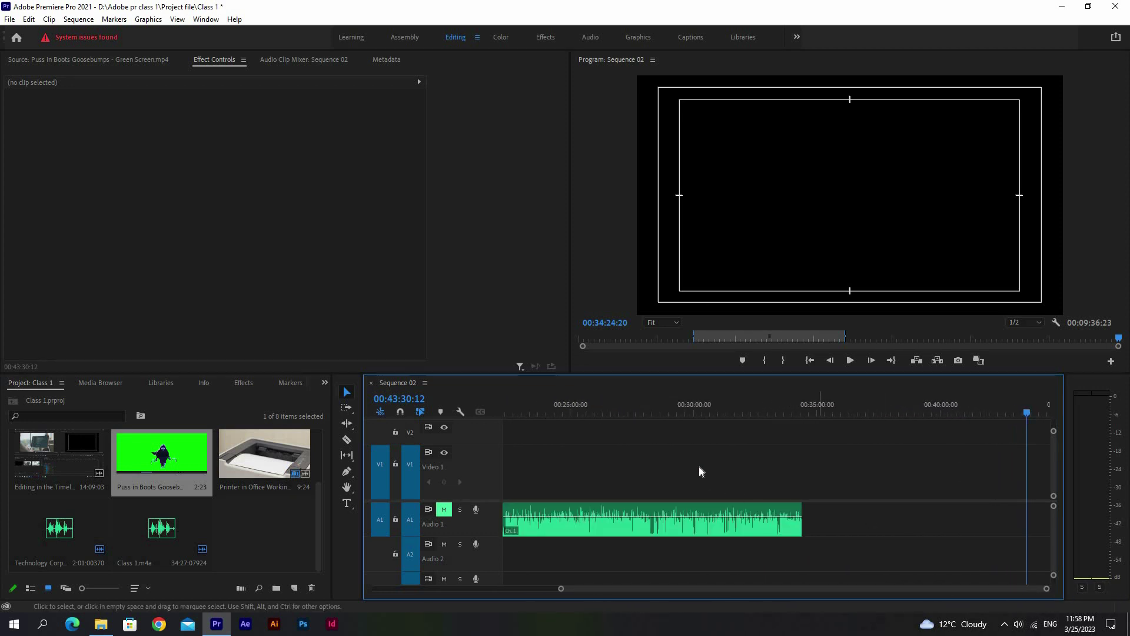
key("backslash")
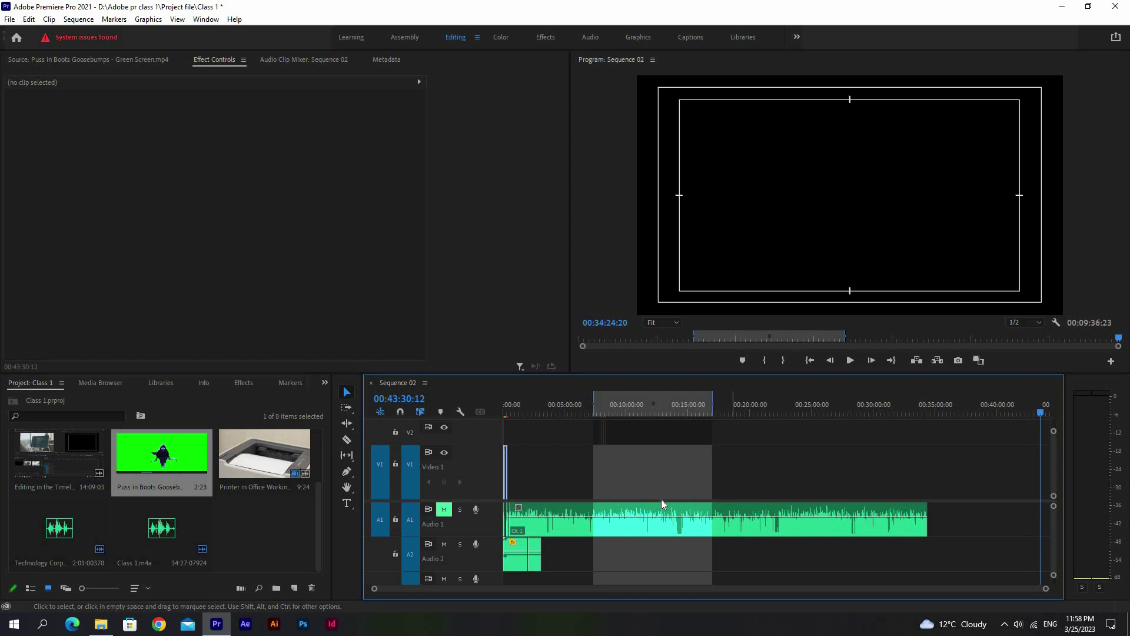
left_click_drag(509, 404, 506, 405)
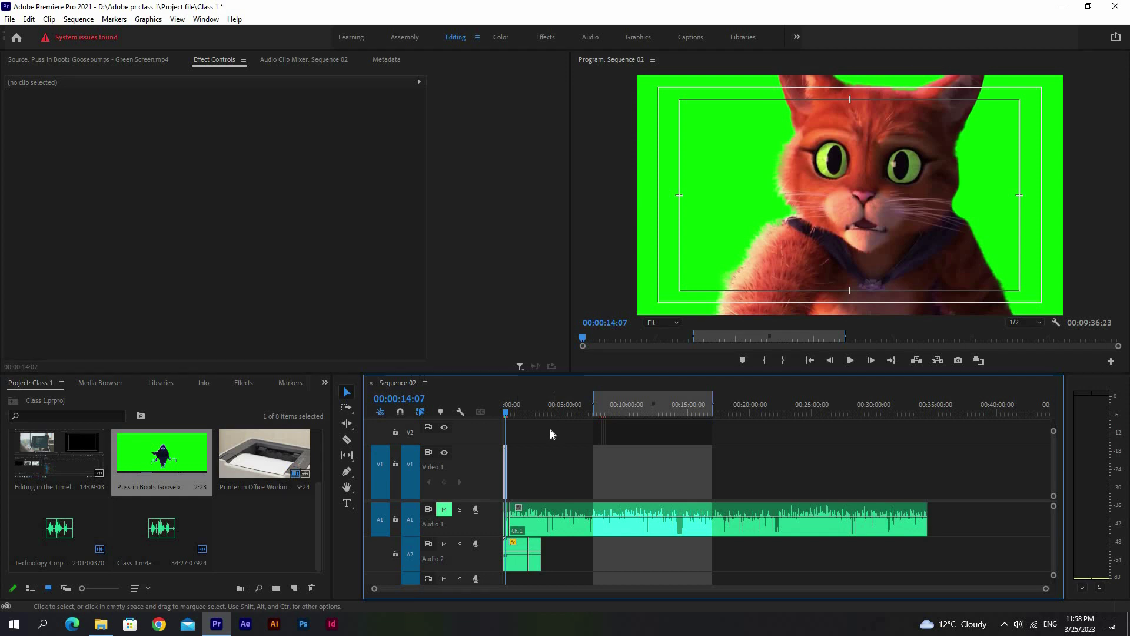
Step: Zoom the timeline in and marquee-select every clip on tracks V1 and V2
key("equal")
key("equal")
key("equal")
key("equal")
key("equal")
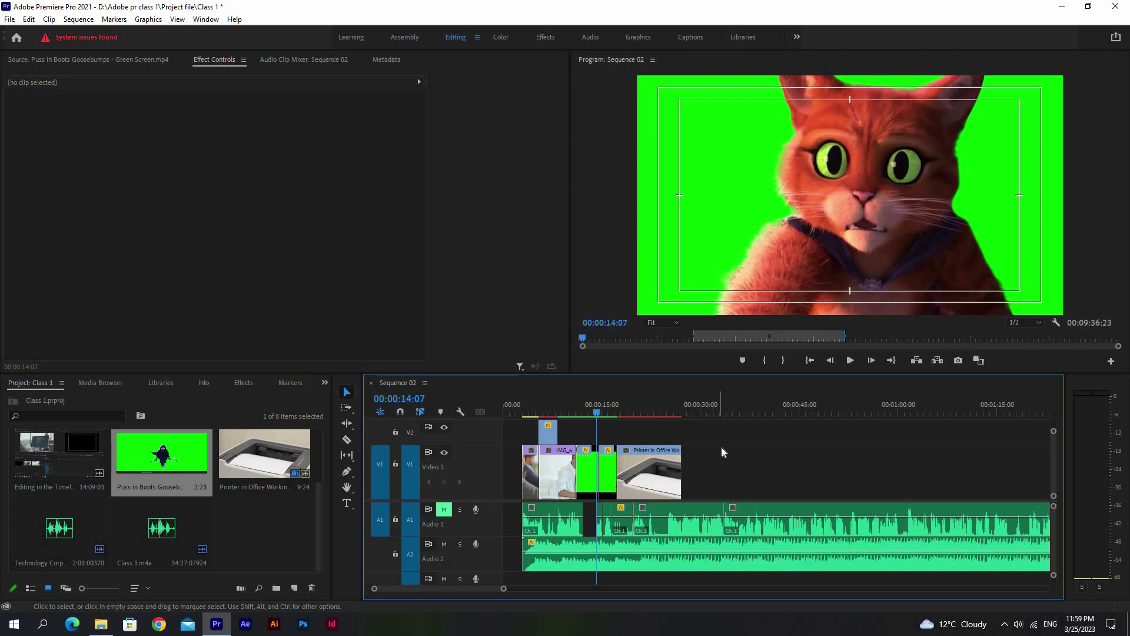
left_click_drag(722, 435, 560, 498)
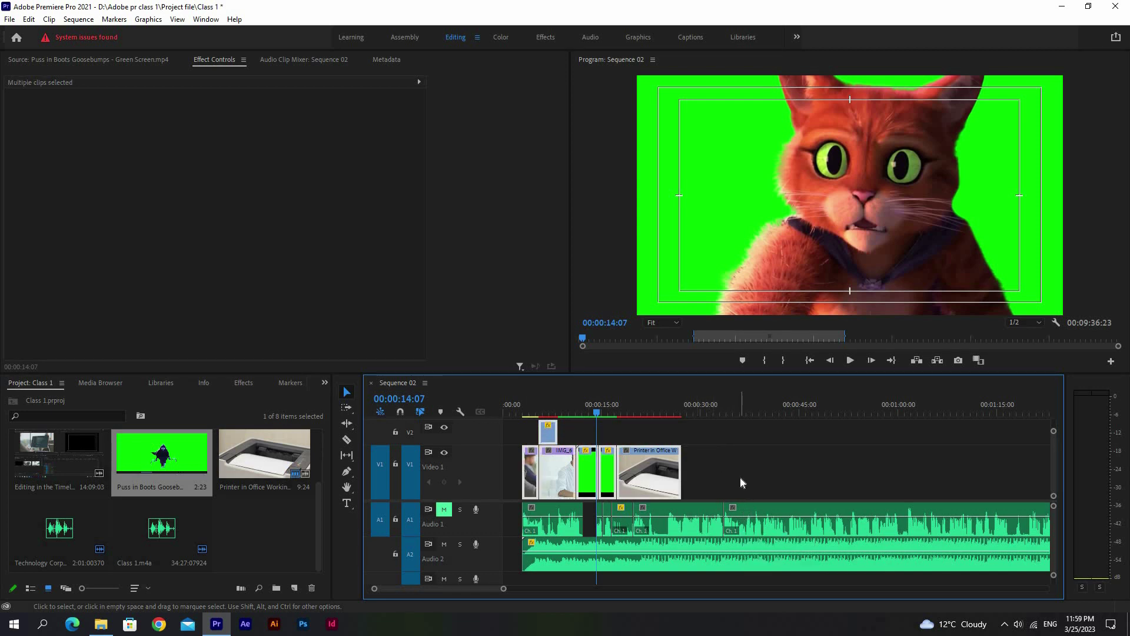